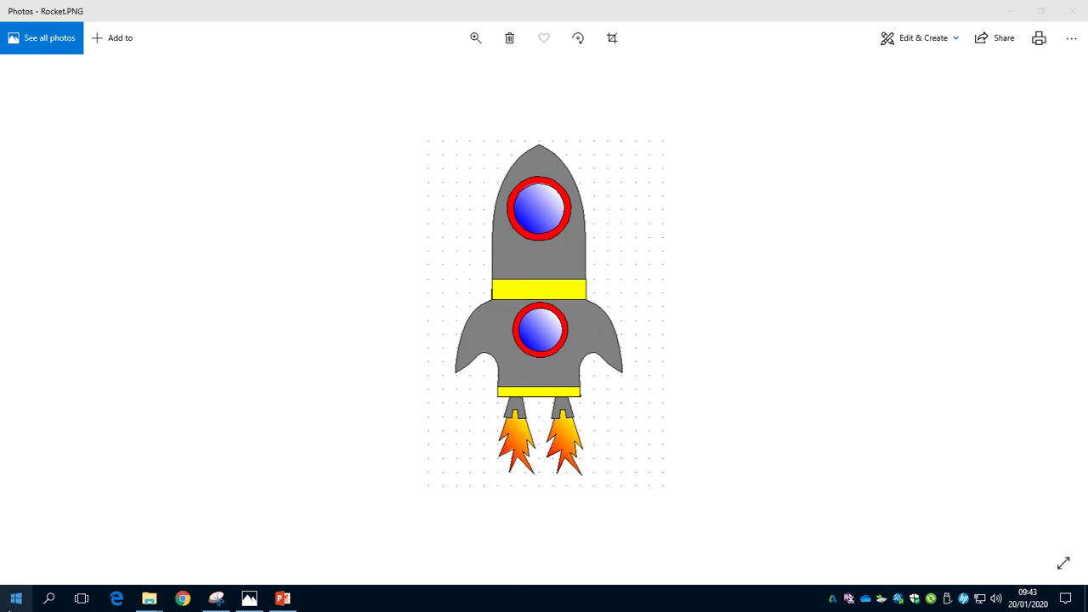
# Launch 2D Design V2 from the TechSoft Design Tools folder.
pyautogui.click(16, 599)
pyautogui.scroll(-5, 140, 459)
pyautogui.scroll(-10, 135, 460)
pyautogui.scroll(-1, 134, 459)
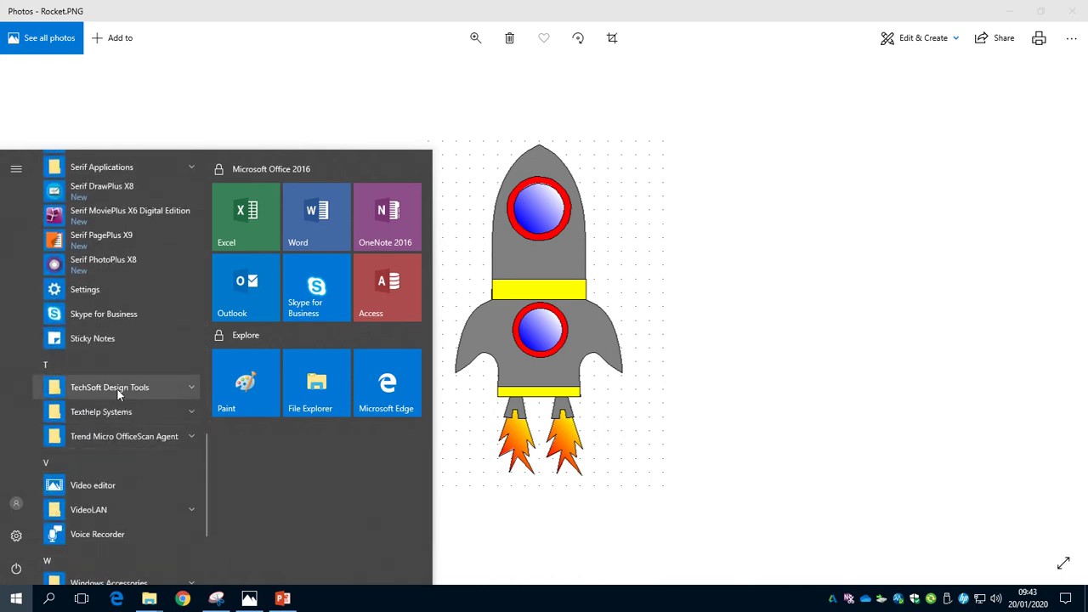
pyautogui.click(117, 388)
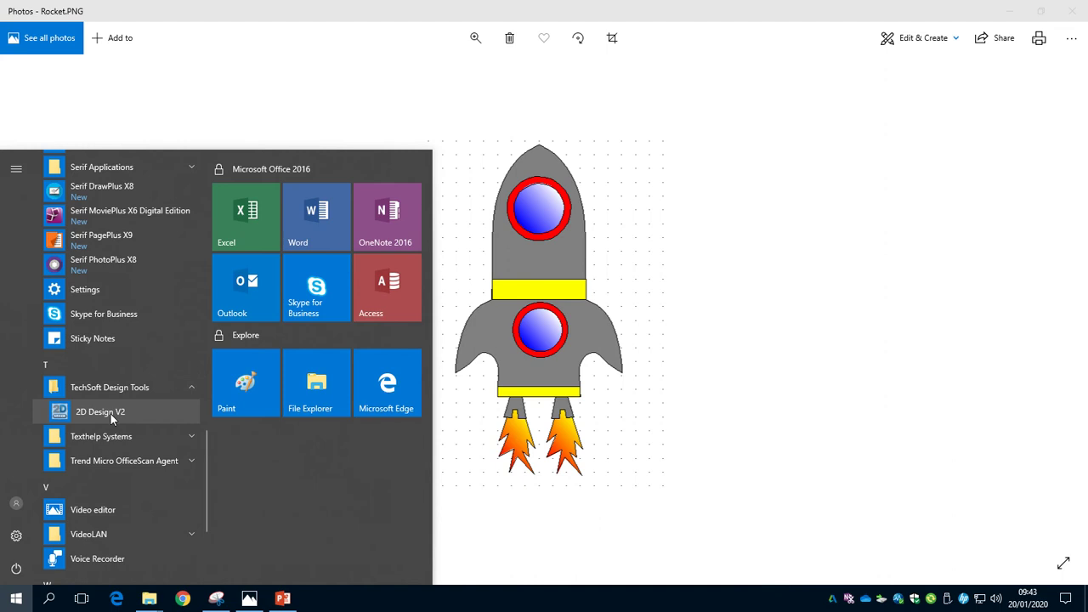
pyautogui.click(100, 412)
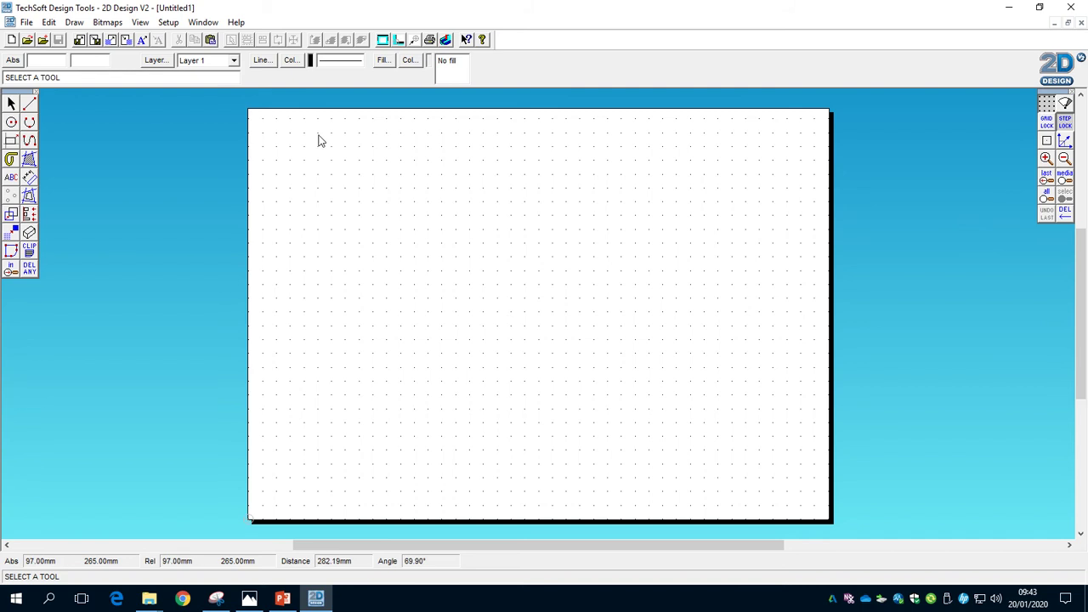
# Start opening an existing drawing and browse to the Resources folder on the lei-Group (G:) network drive.
pyautogui.click(26, 22)
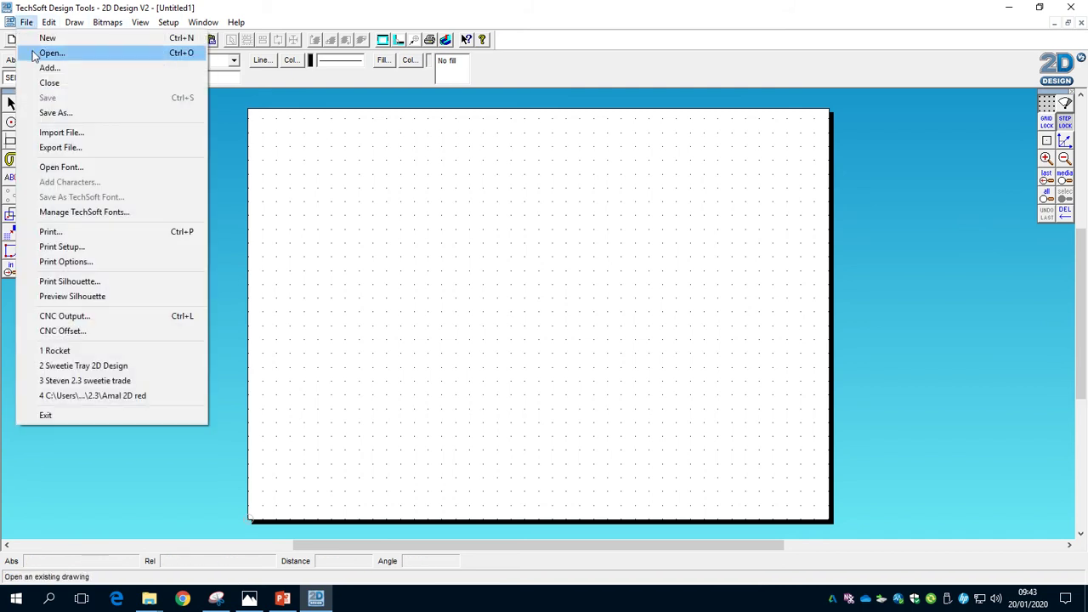
pyautogui.click(36, 52)
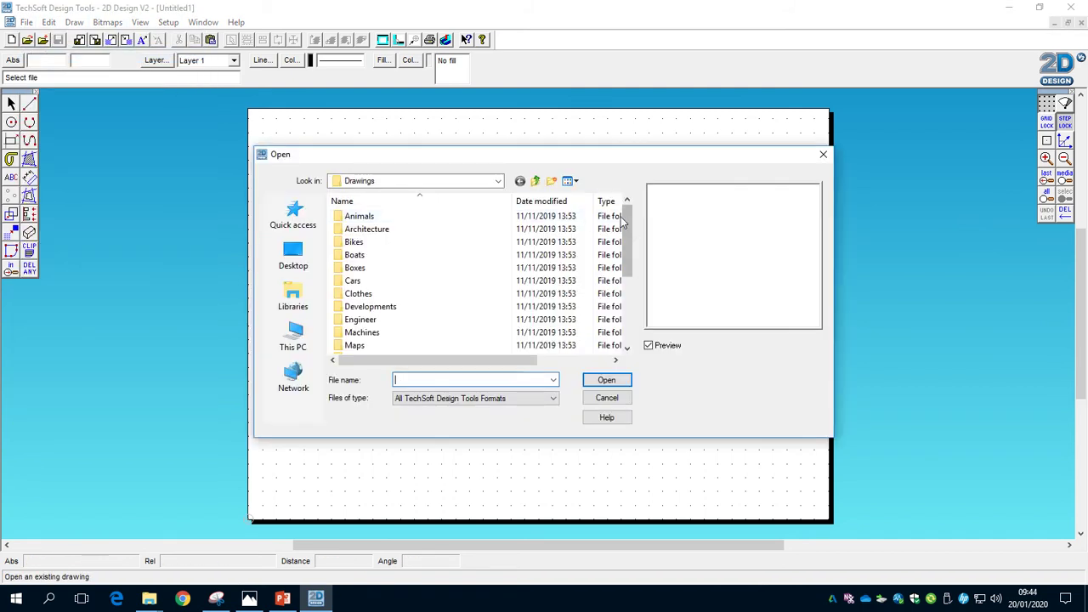
pyautogui.click(295, 342)
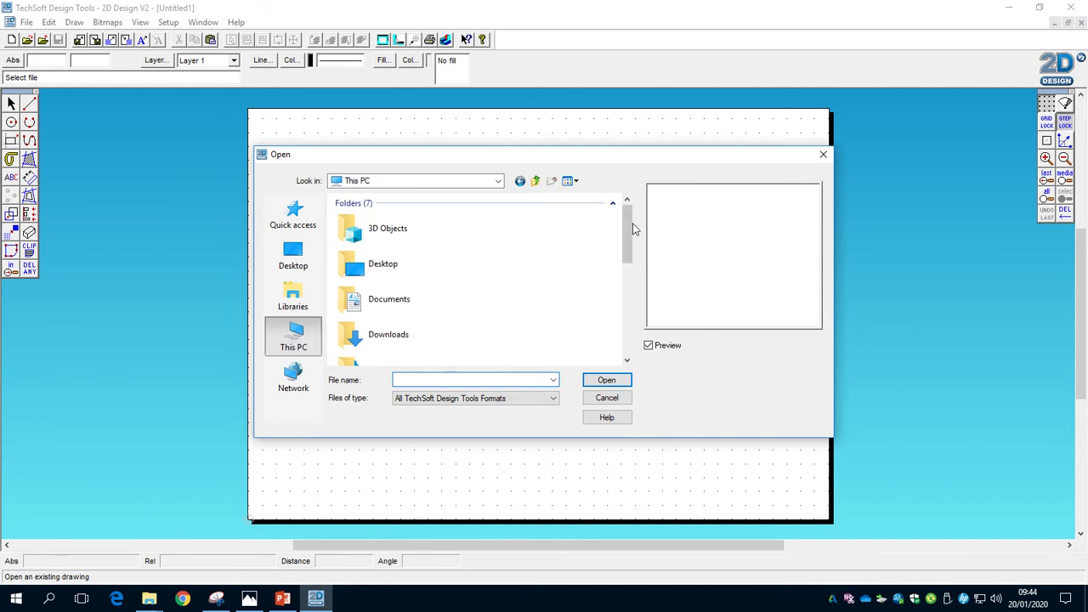
pyautogui.moveTo(629, 228); pyautogui.dragTo(629, 328)
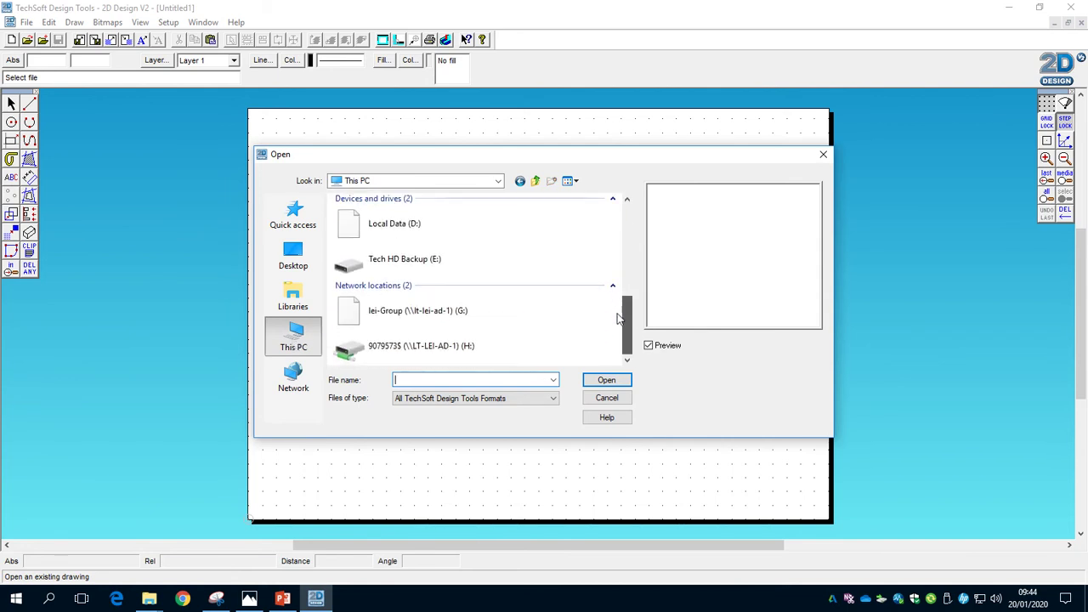
pyautogui.doubleClick(407, 309)
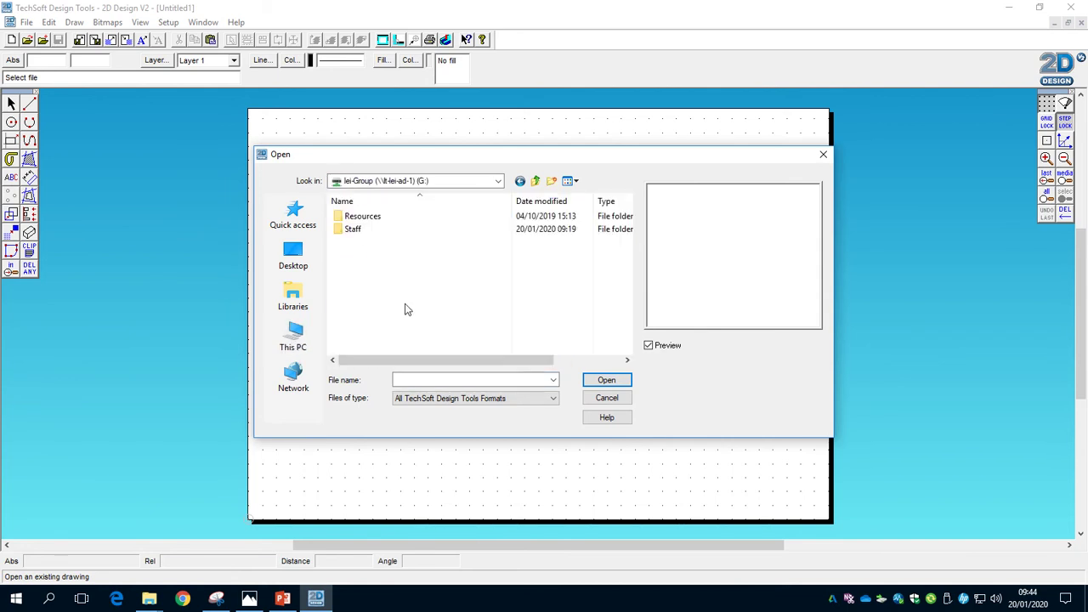
pyautogui.doubleClick(366, 217)
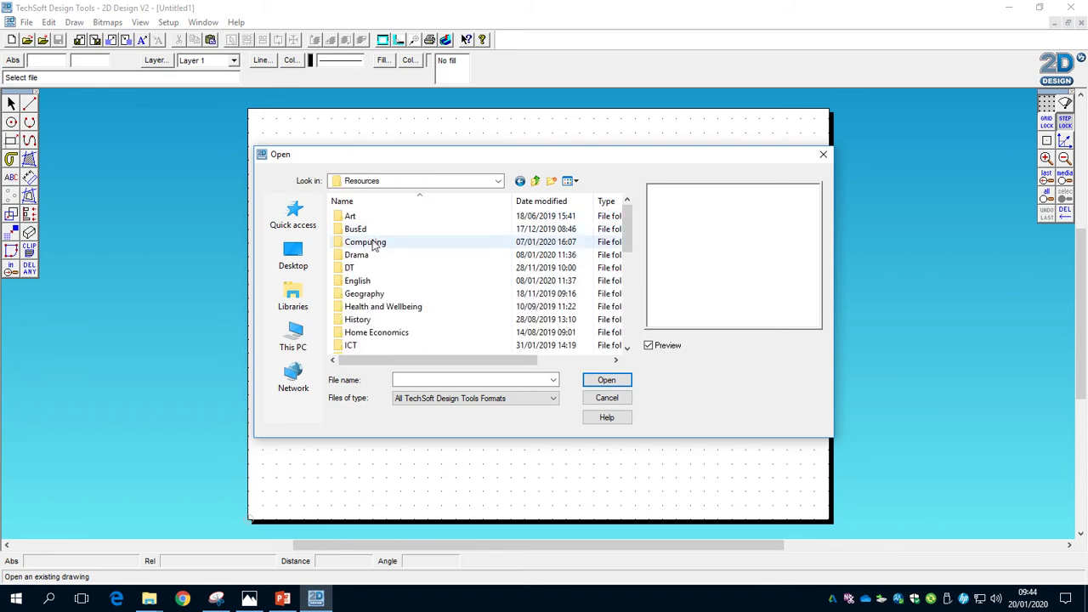
# Open the S1 Rocket body drawing from Technology Faculty, S1 Digital Literacy, 2D Design, Rocket Tutorial.
pyautogui.moveTo(624, 228); pyautogui.dragTo(623, 340)
pyautogui.doubleClick(409, 321)
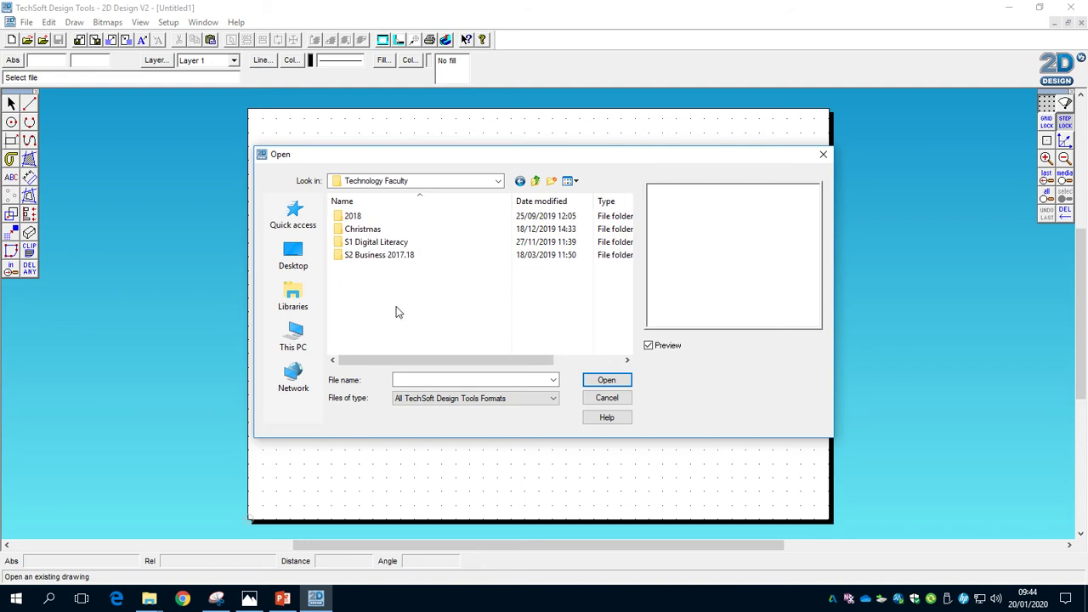
pyautogui.doubleClick(383, 244)
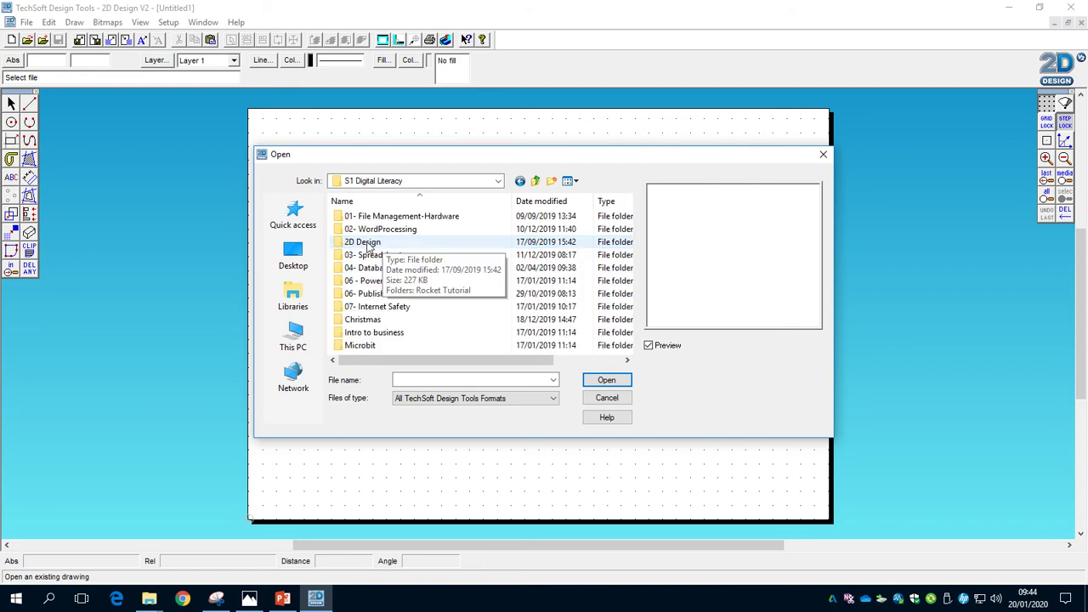
pyautogui.doubleClick(369, 243)
pyautogui.doubleClick(371, 220)
pyautogui.click(372, 220)
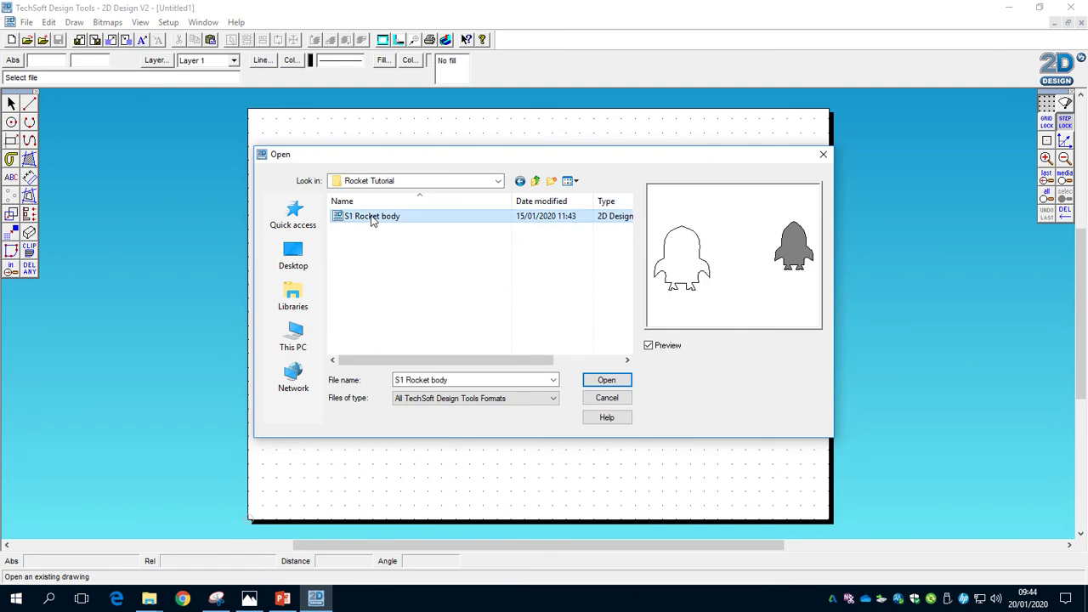
pyautogui.click(600, 380)
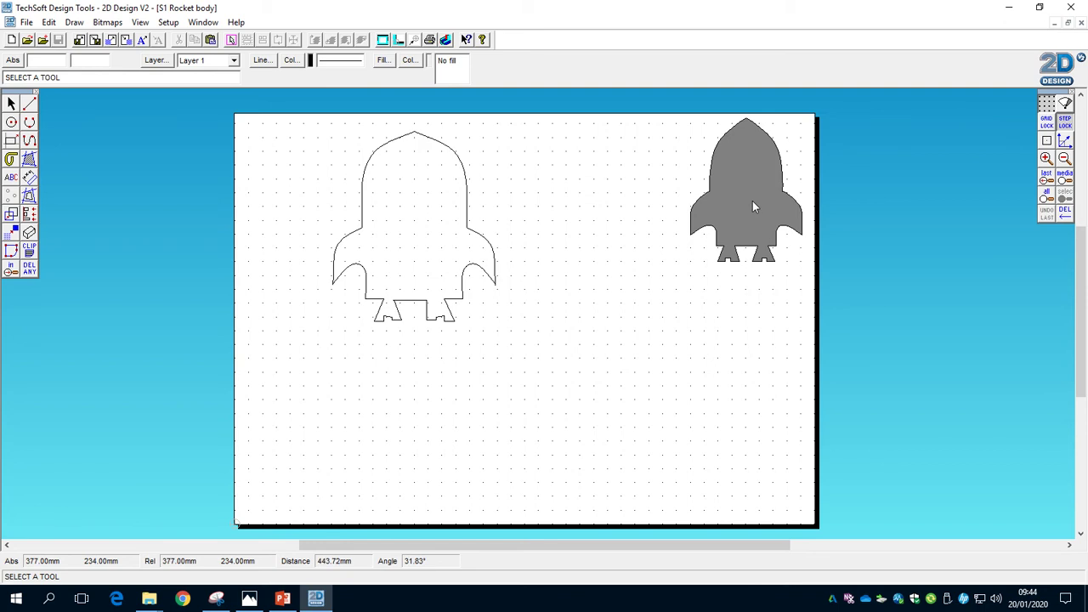
# Select the small grey filled rocket and copy it to the clipboard.
pyautogui.click(11, 104)
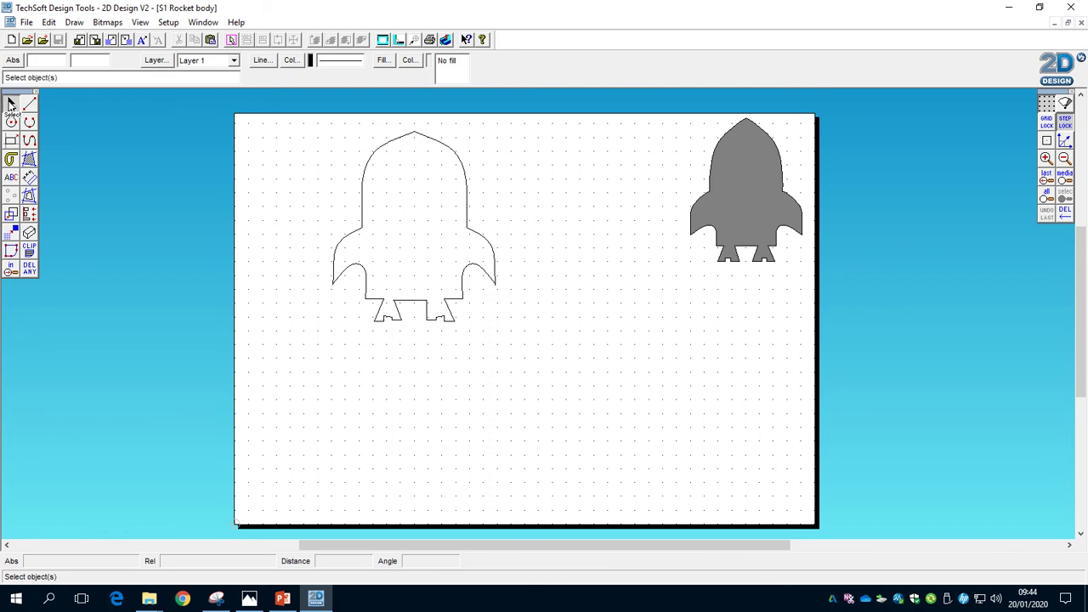
pyautogui.click(724, 171)
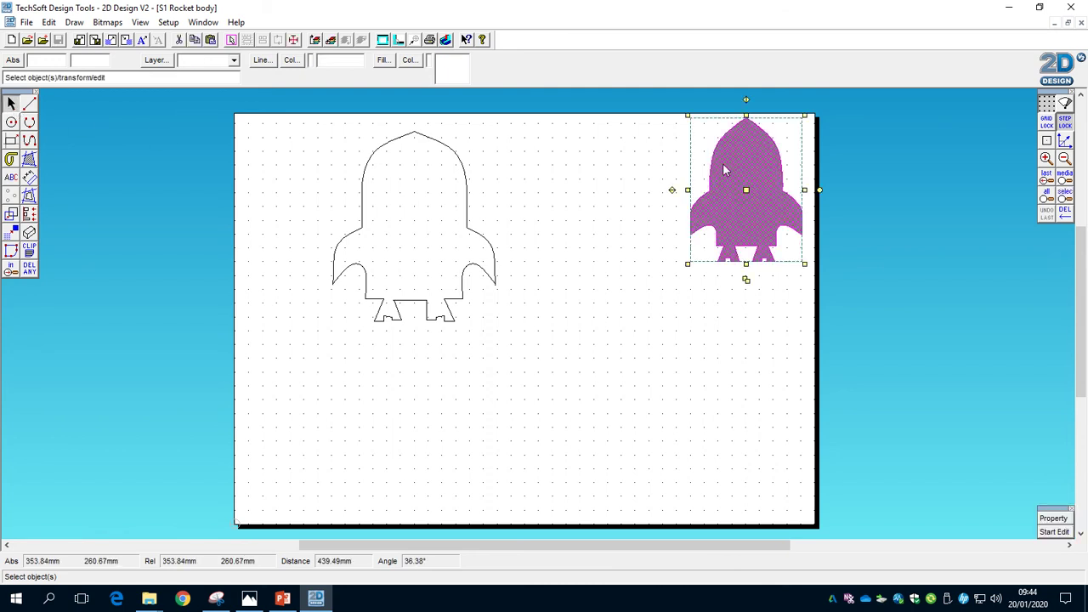
pyautogui.click(49, 23)
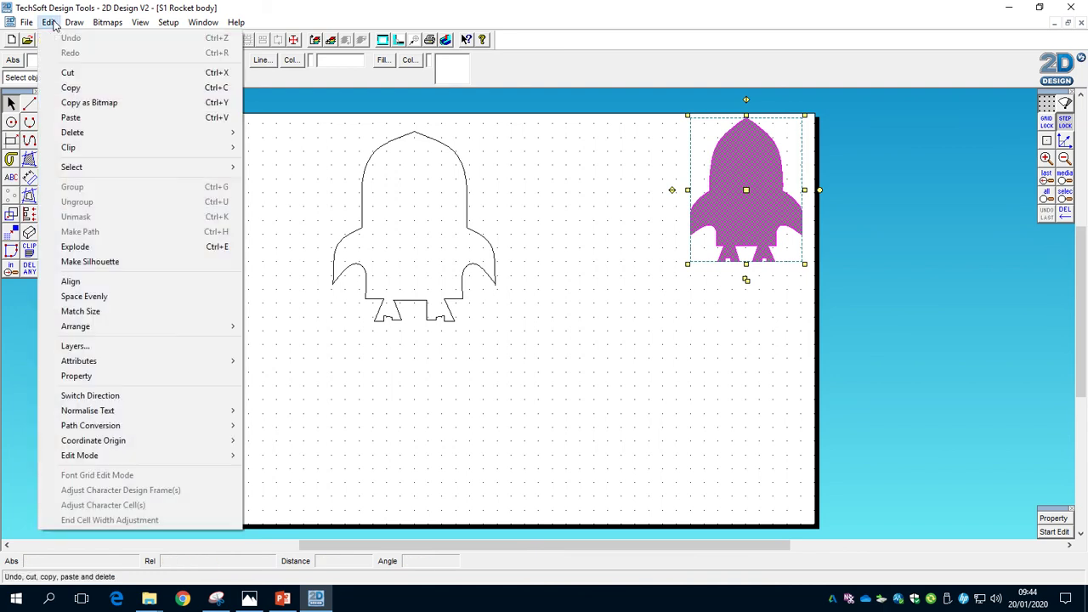
pyautogui.click(75, 87)
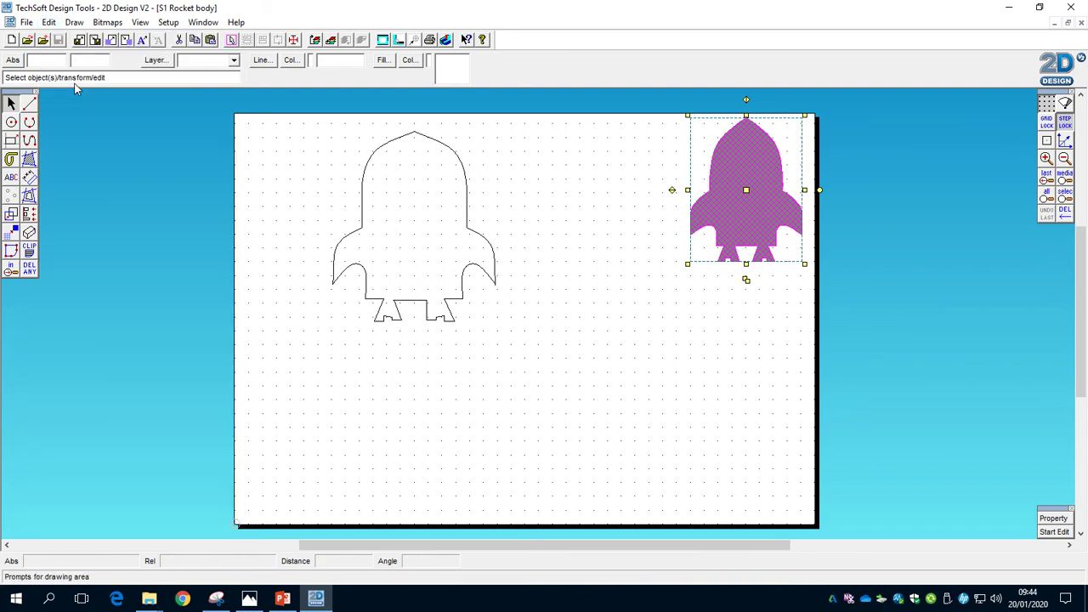
# Create a new drawing in a maximised window, paste the copied grey rocket and place it in the page's upper-right corner.
pyautogui.click(29, 22)
pyautogui.click(42, 40)
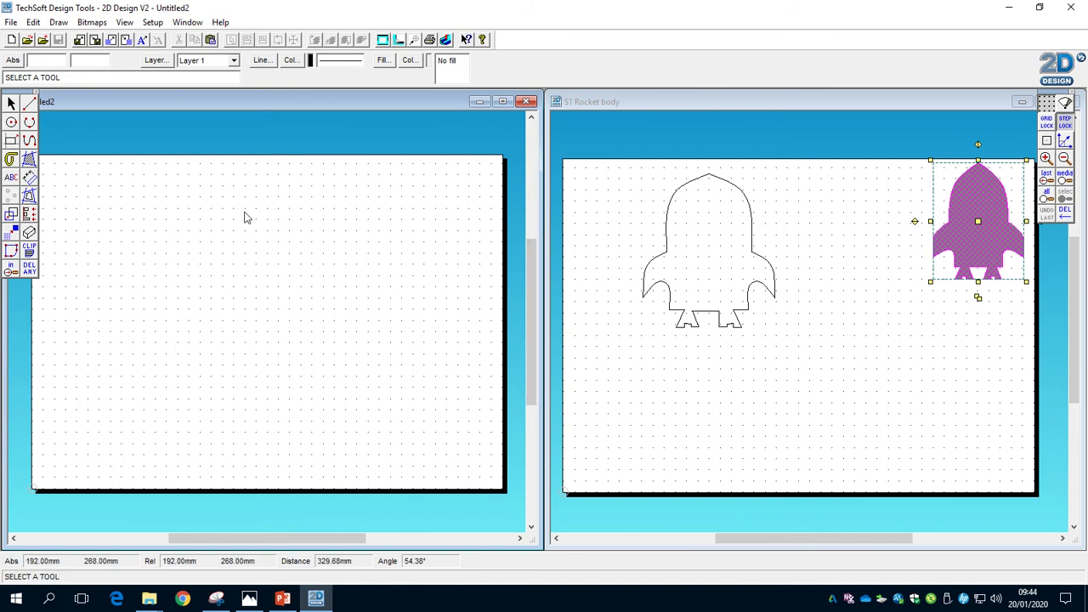
pyautogui.click(503, 102)
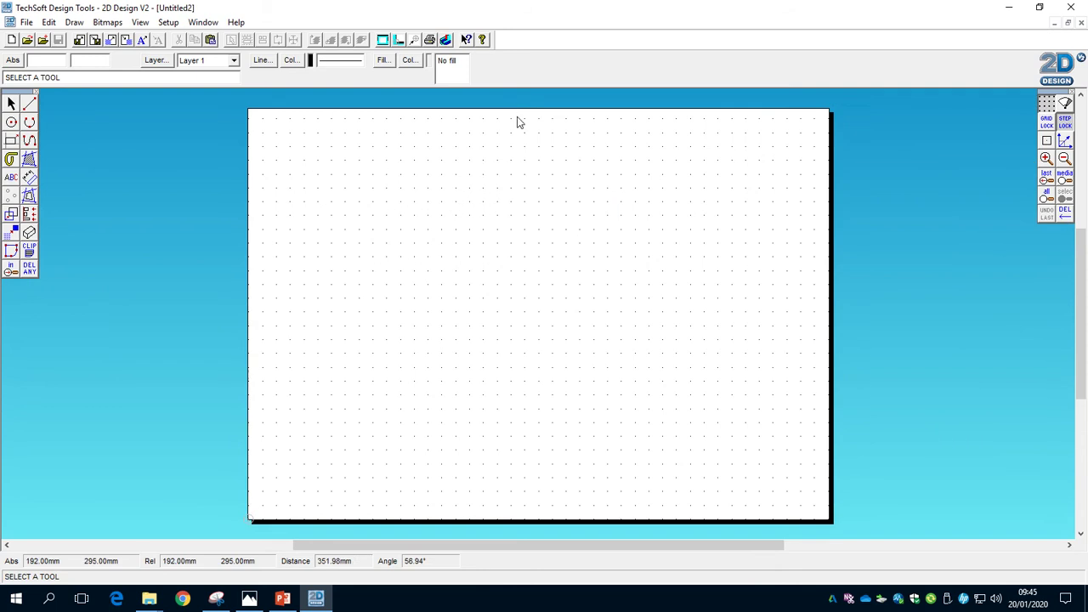
pyautogui.click(48, 22)
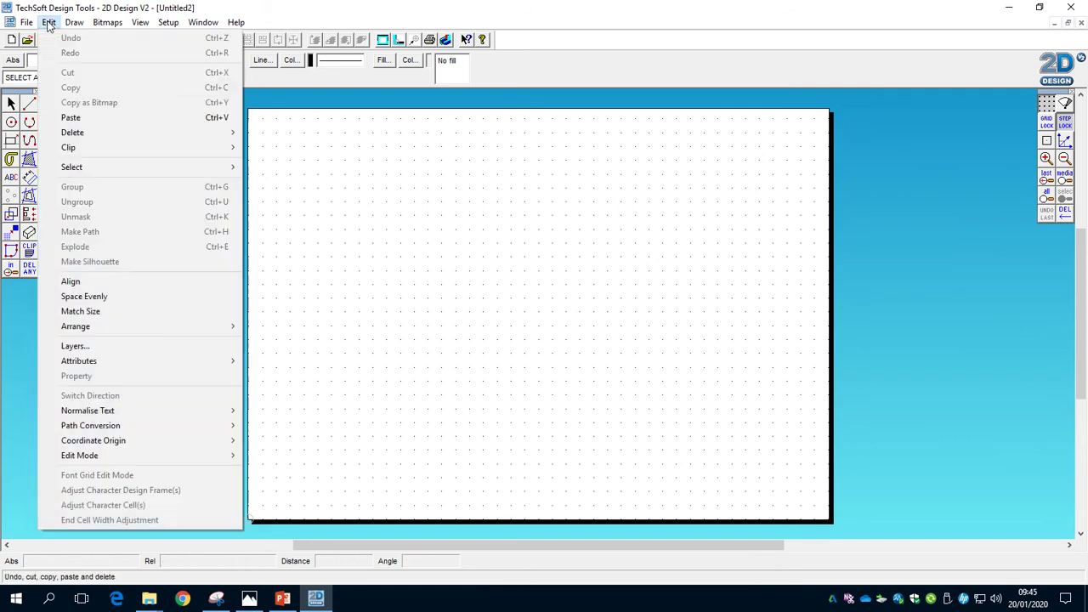
pyautogui.click(73, 118)
pyautogui.moveTo(538, 315); pyautogui.dragTo(761, 190)
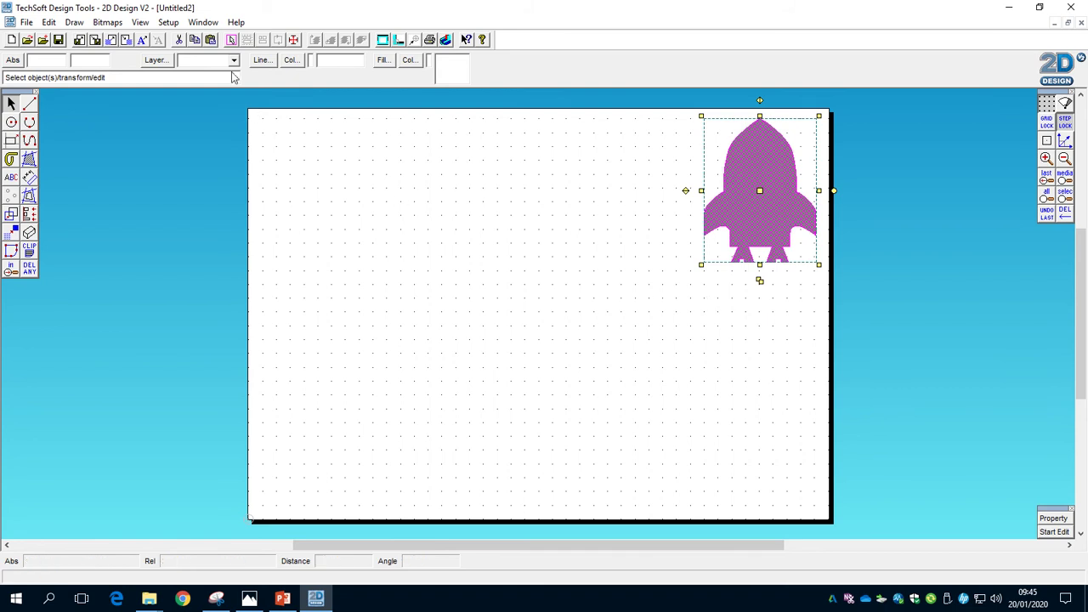
# Switch to the S1 Rocket body drawing and close it, returning to the new drawing.
pyautogui.click(205, 23)
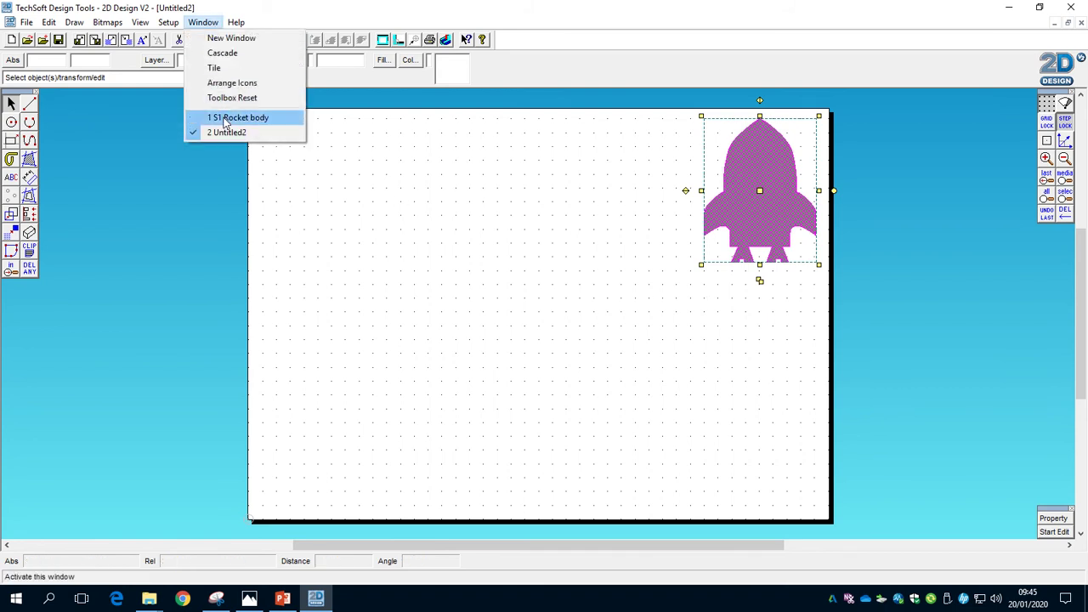
pyautogui.click(226, 119)
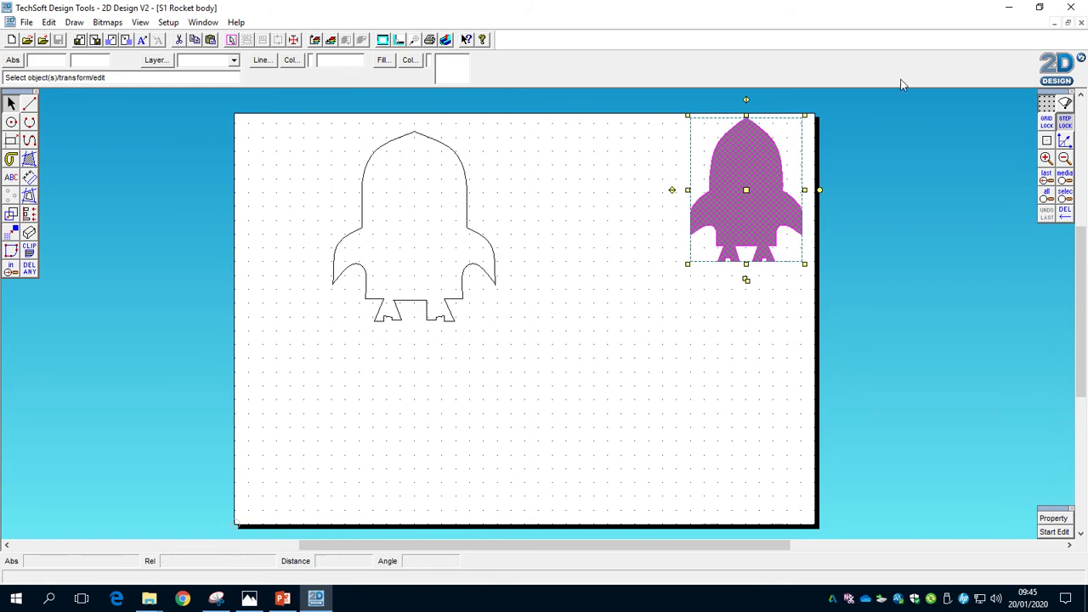
pyautogui.click(1081, 24)
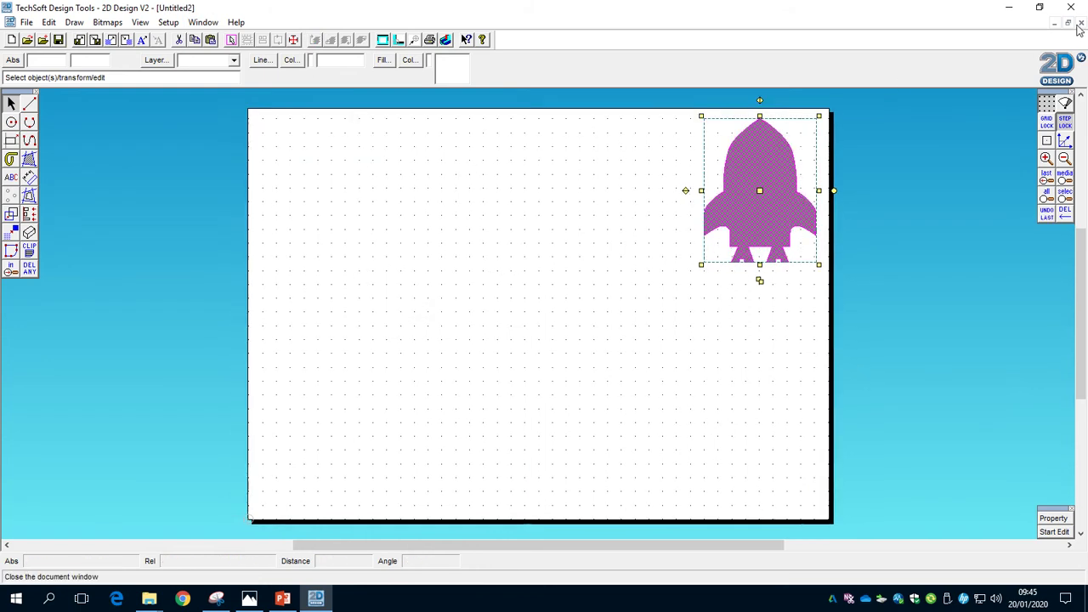
pyautogui.click(29, 104)
pyautogui.click(393, 163)
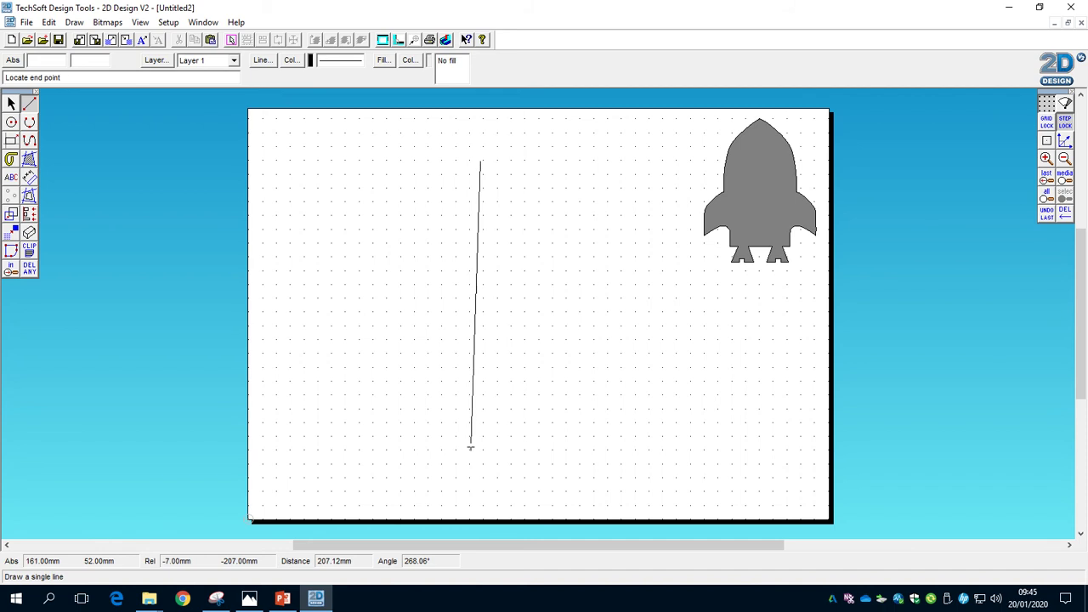
pyautogui.rightClick(488, 449)
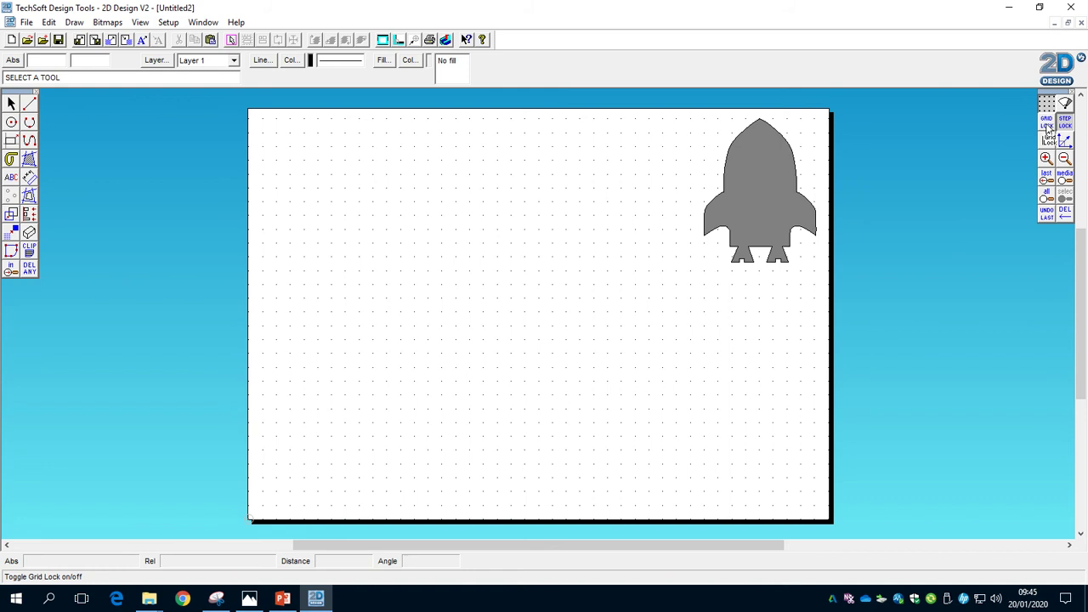
# Turn on Grid Lock and draw a 250 mm vertical centre line on the page at X 170 mm.
pyautogui.click(1047, 123)
pyautogui.click(28, 103)
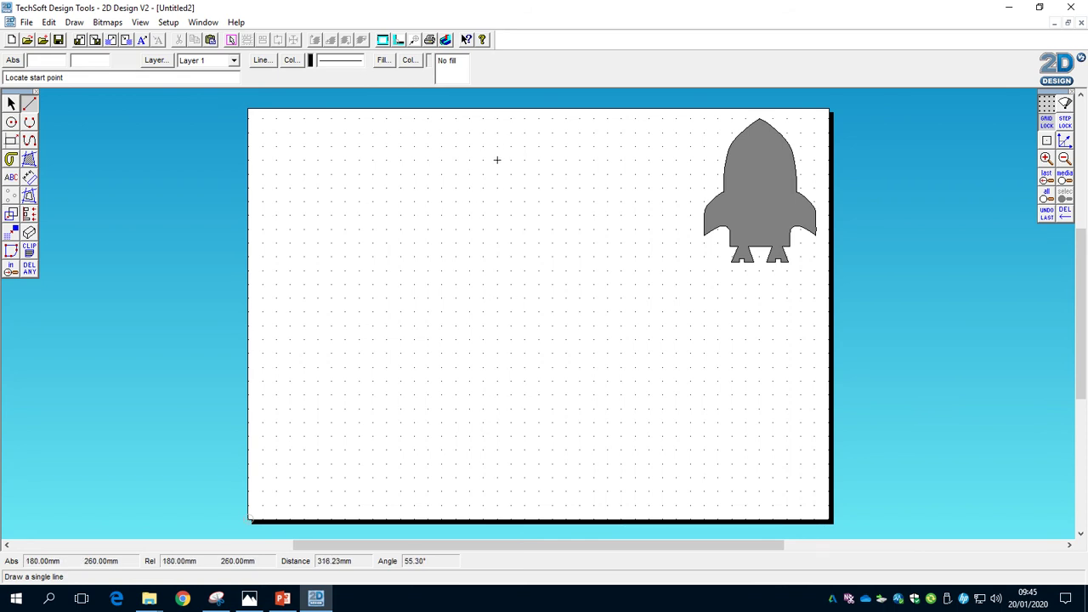
pyautogui.click(483, 147)
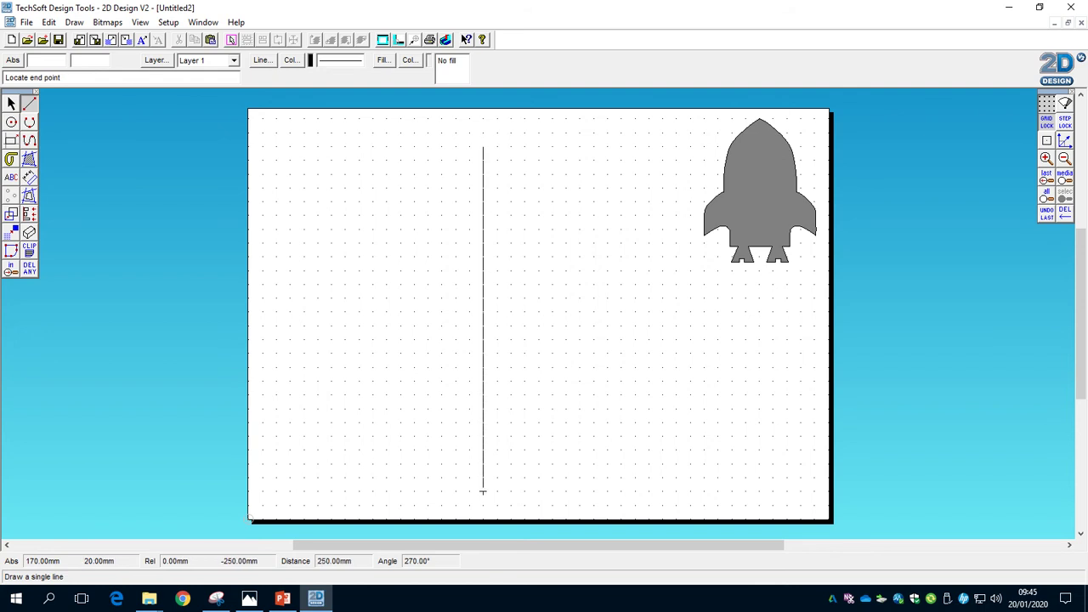
pyautogui.click(483, 491)
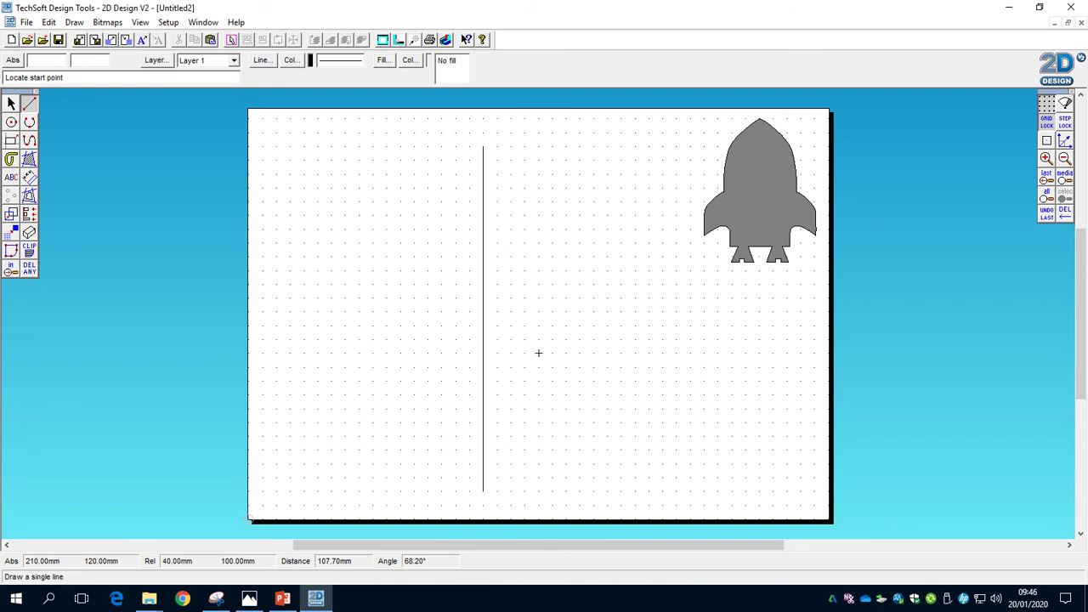
pyautogui.rightClick(527, 346)
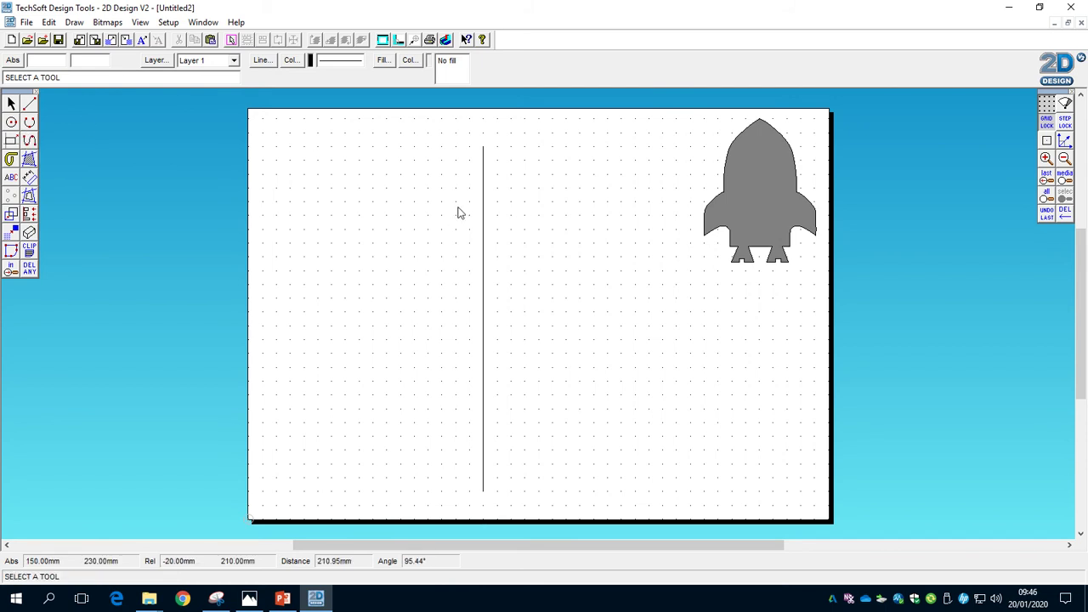
# Turn off Grid Lock and draw an open Bezier curve from just right of the centre line's top, curving left and down as the rocket's side.
pyautogui.click(1052, 125)
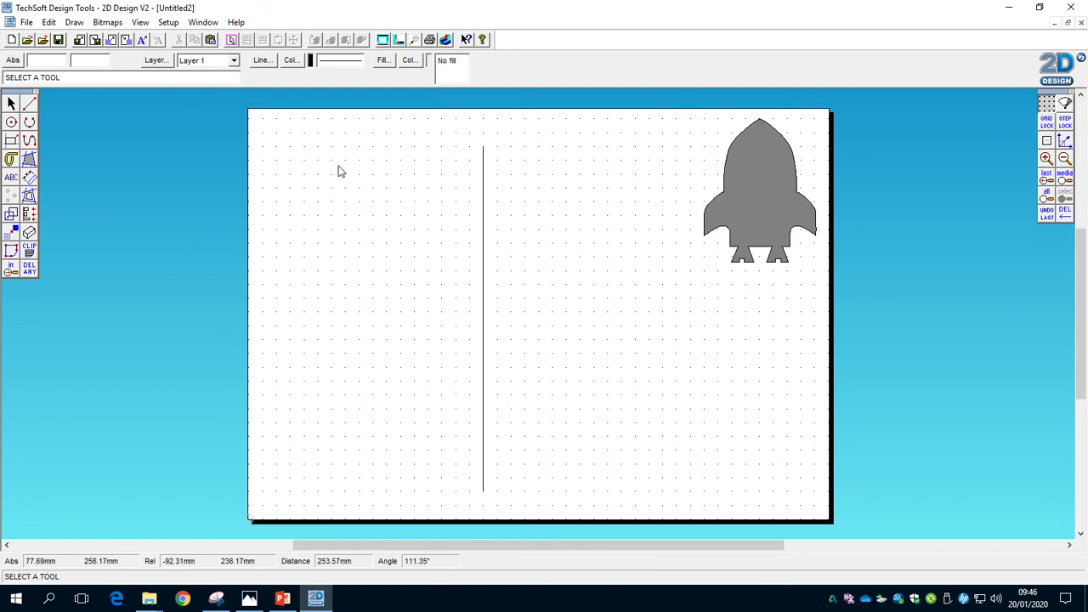
pyautogui.click(31, 142)
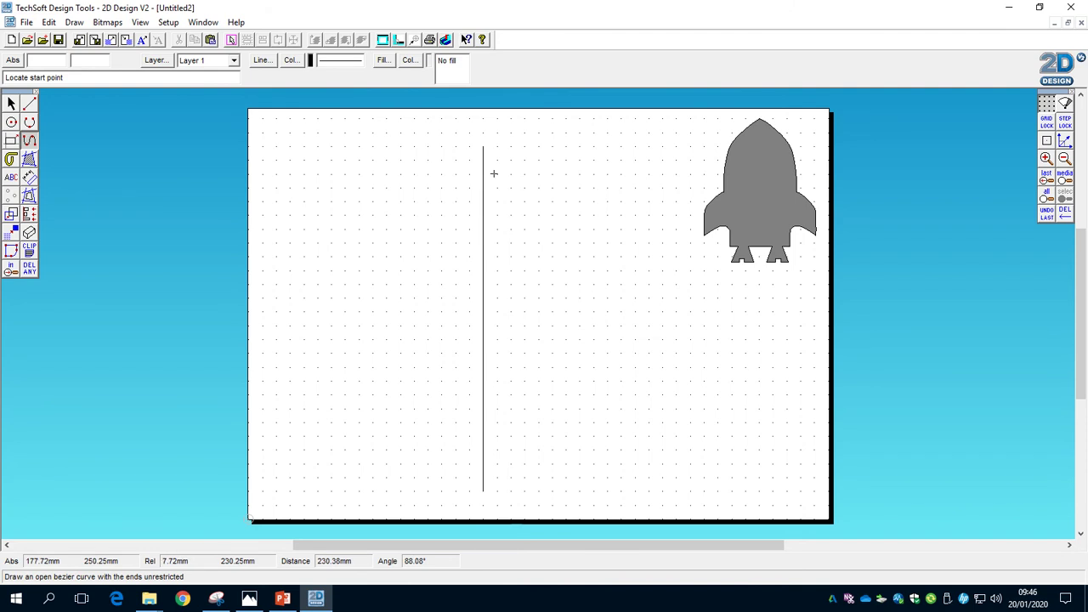
pyautogui.click(494, 173)
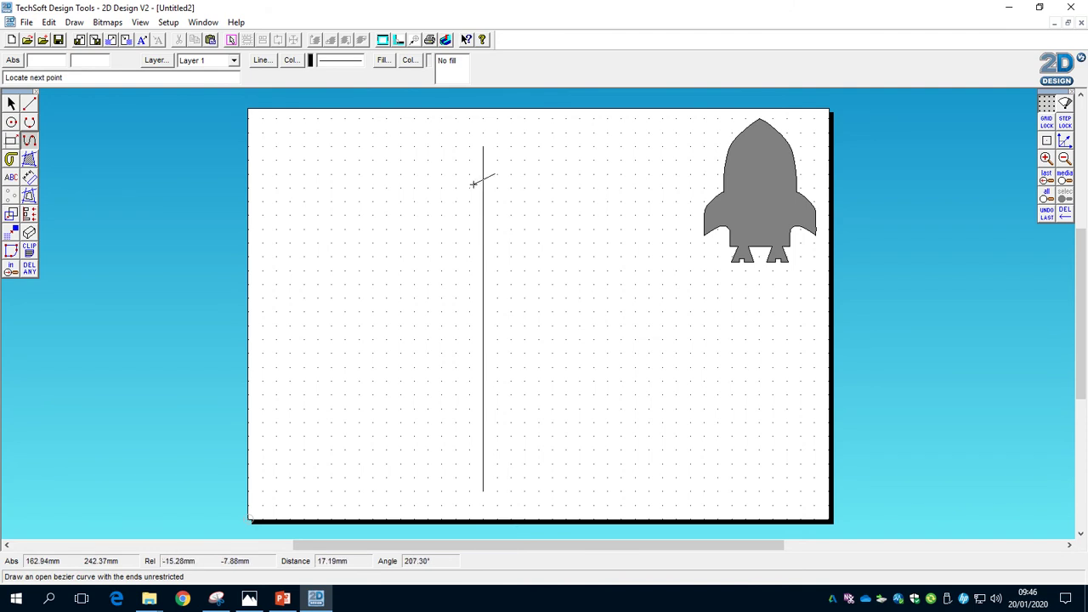
pyautogui.click(466, 188)
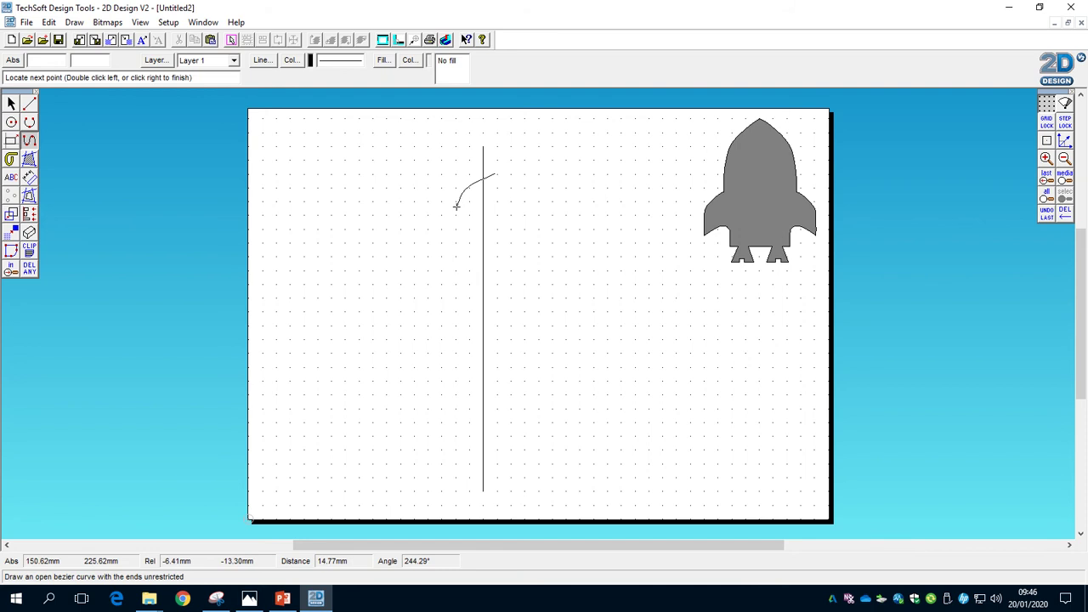
pyautogui.click(451, 216)
pyautogui.click(450, 260)
pyautogui.doubleClick(451, 298)
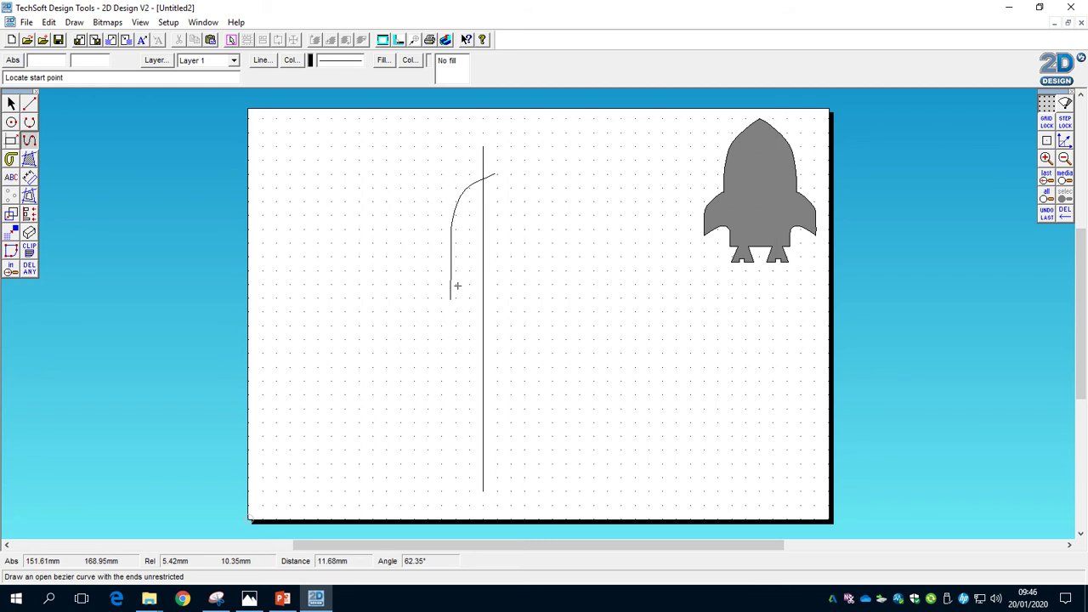
# Draw an open Bezier curve across the lower end of the rocket's side, bending outward and down as the fin's outer edge.
pyautogui.click(457, 286)
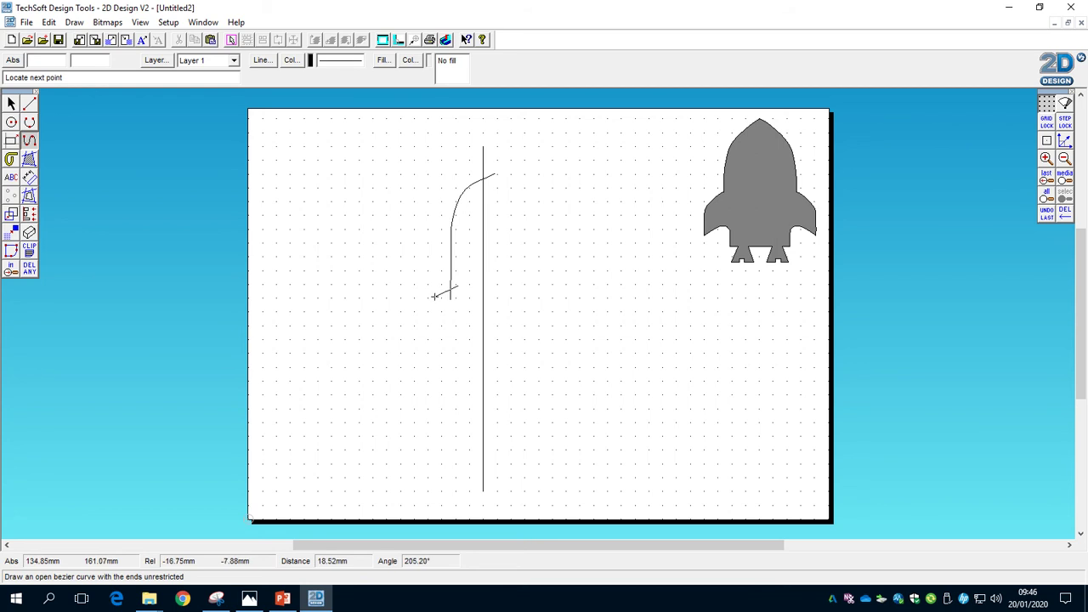
pyautogui.click(433, 297)
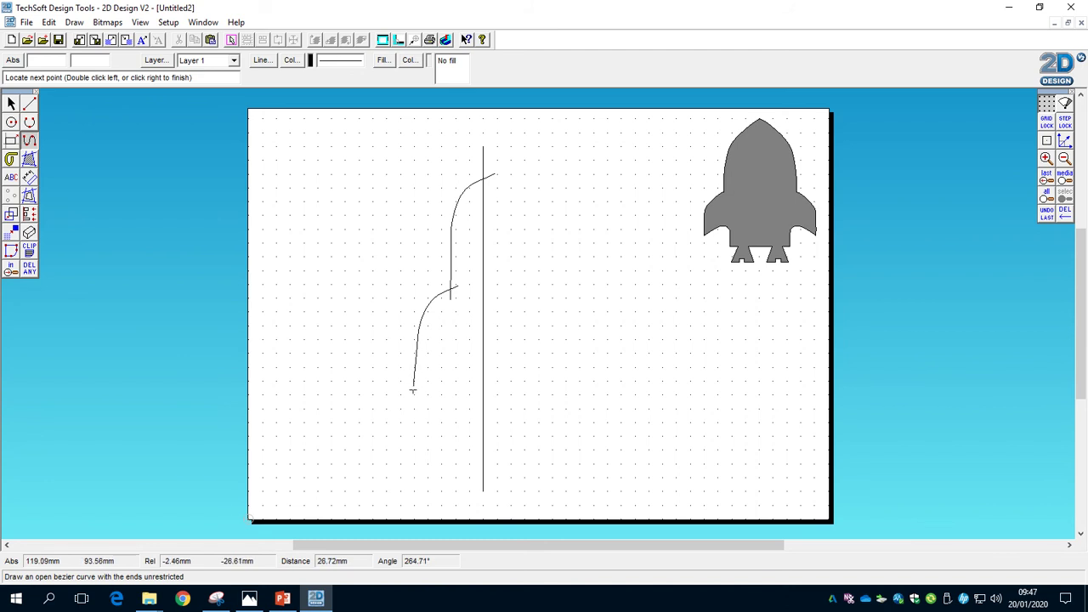
pyautogui.doubleClick(413, 390)
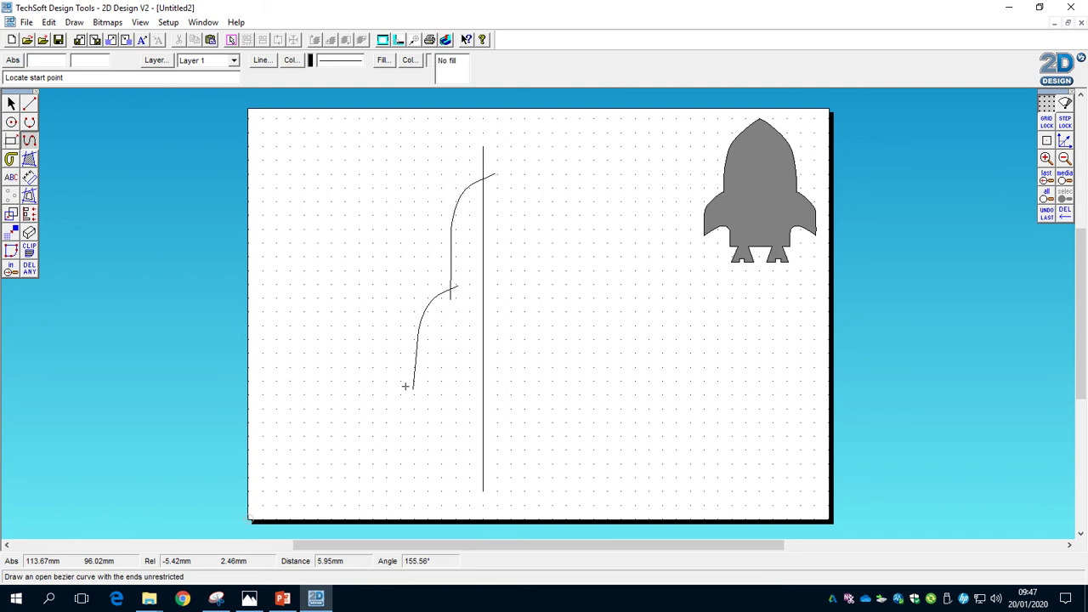
# Draw a second open Bezier curve crossing the fin's lower tip, arching over toward the centre line and down as its underside, and select it.
pyautogui.click(406, 385)
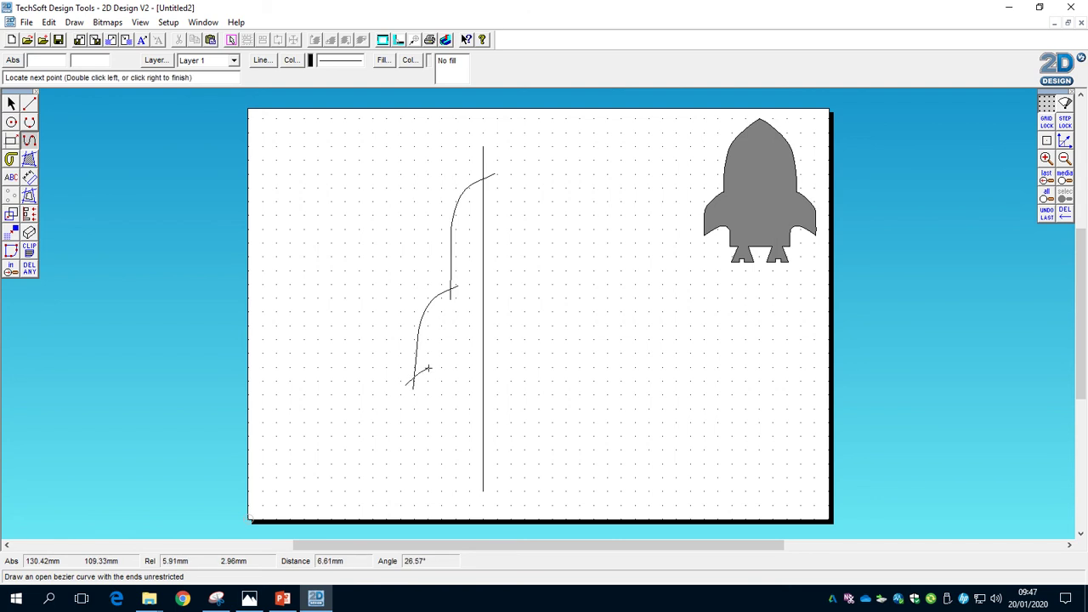
pyautogui.click(429, 366)
pyautogui.click(441, 372)
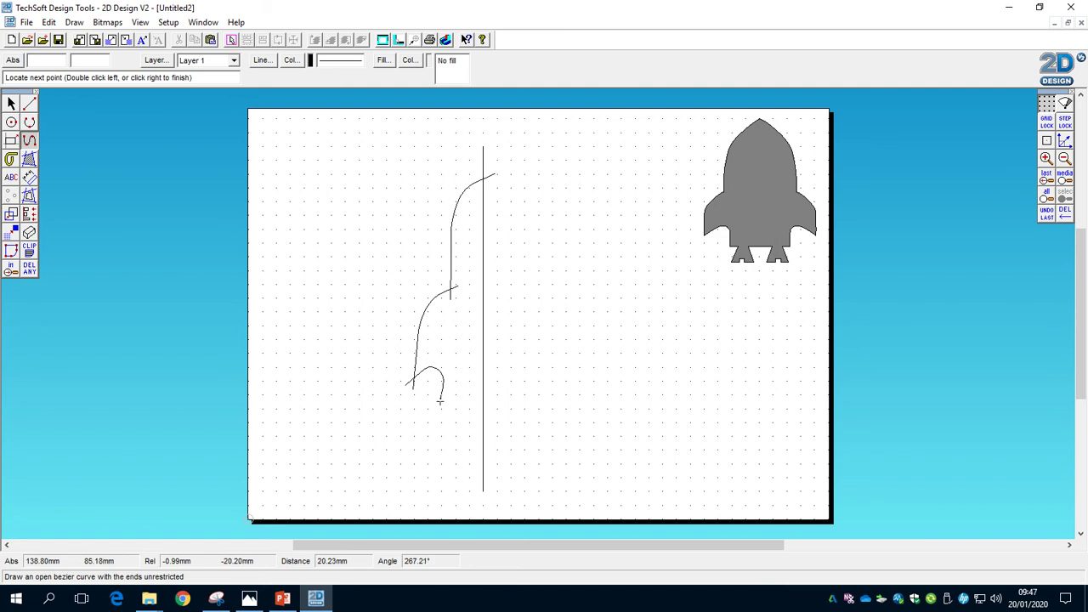
pyautogui.doubleClick(441, 404)
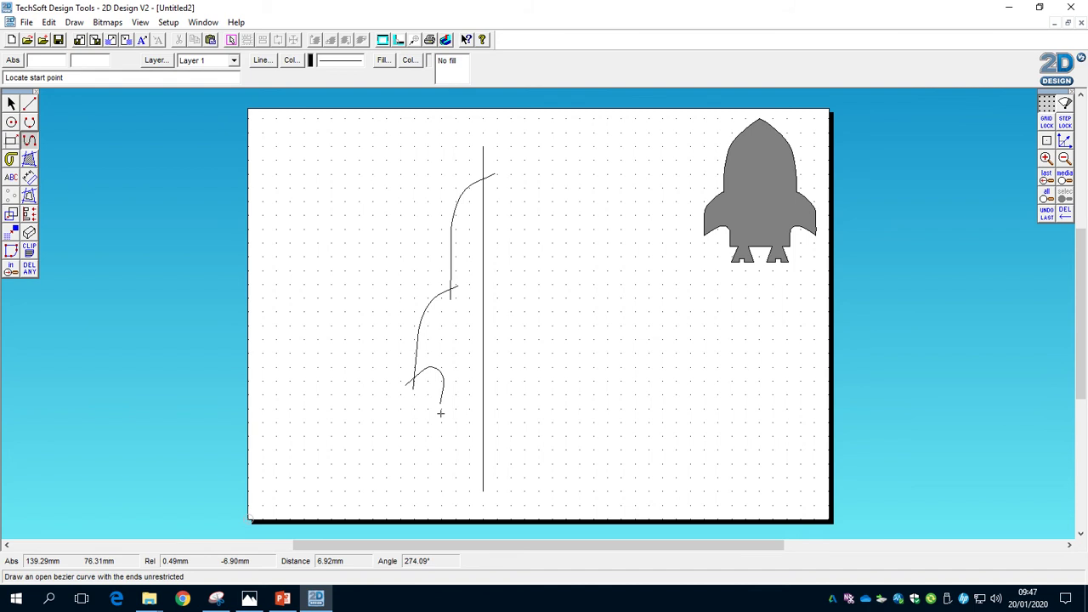
pyautogui.click(11, 104)
pyautogui.click(441, 386)
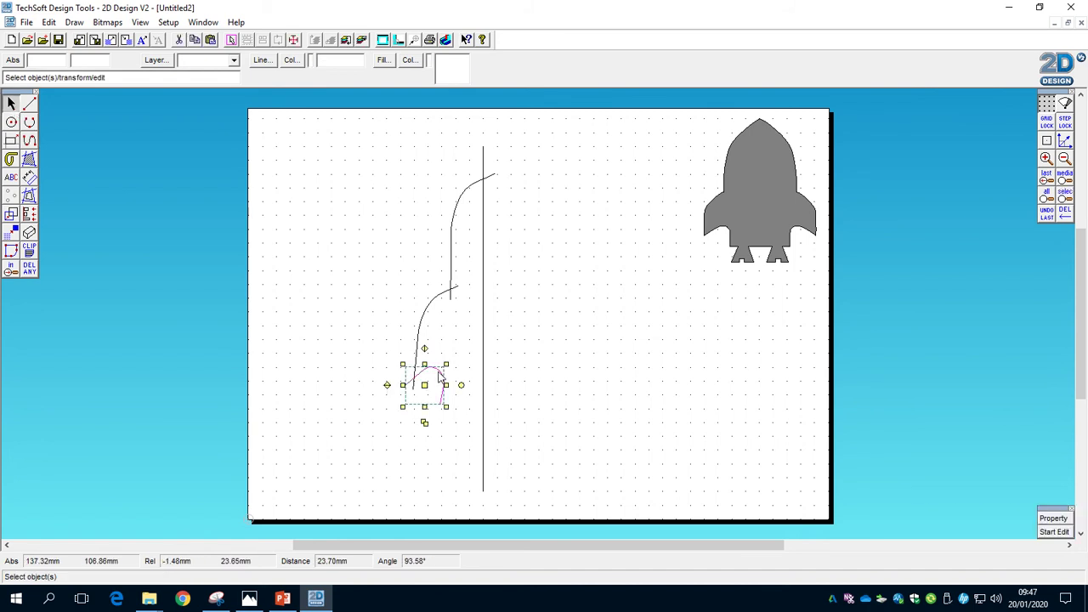
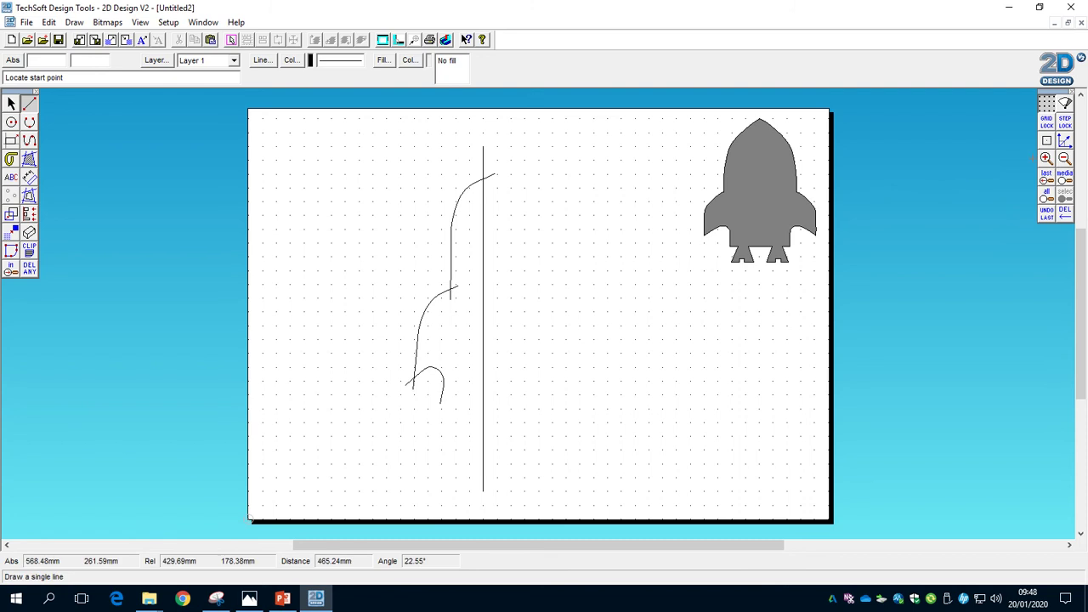
# Draw a horizontal line about 7 mm long across the fin underside's lower end and a line about 15 mm long sloping down and outward.
pyautogui.click(1046, 158)
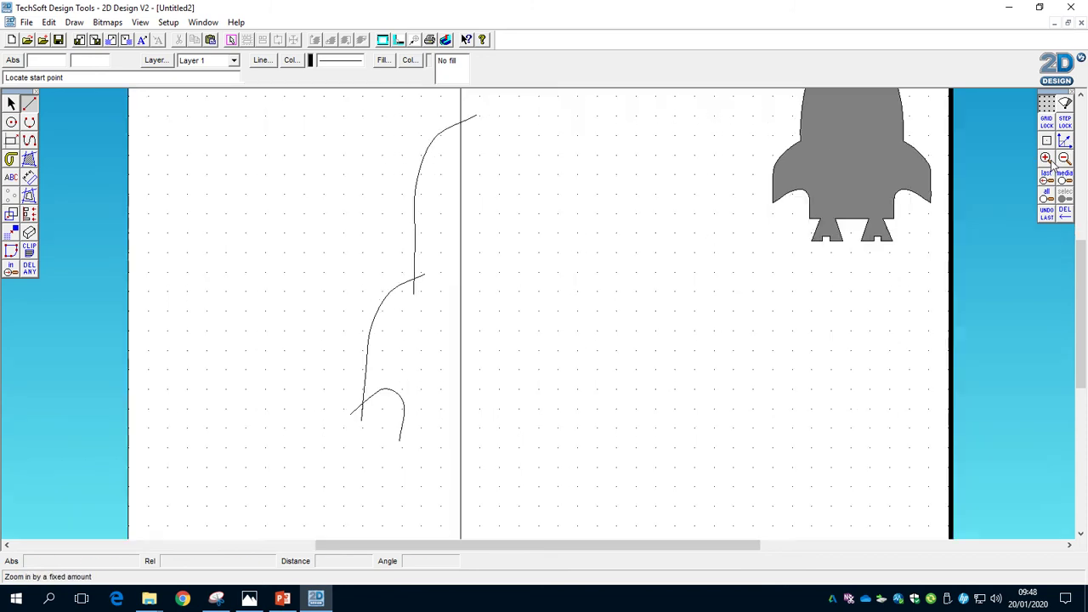
pyautogui.click(1046, 159)
pyautogui.click(1046, 158)
pyautogui.scroll(-3, 785, 208)
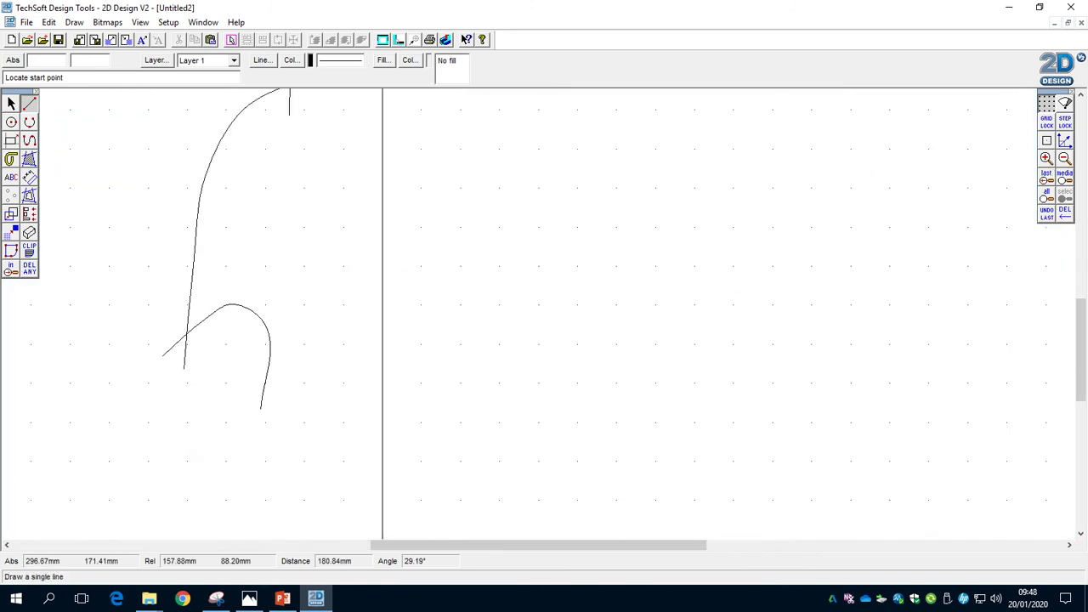
pyautogui.scroll(-3, 874, 224)
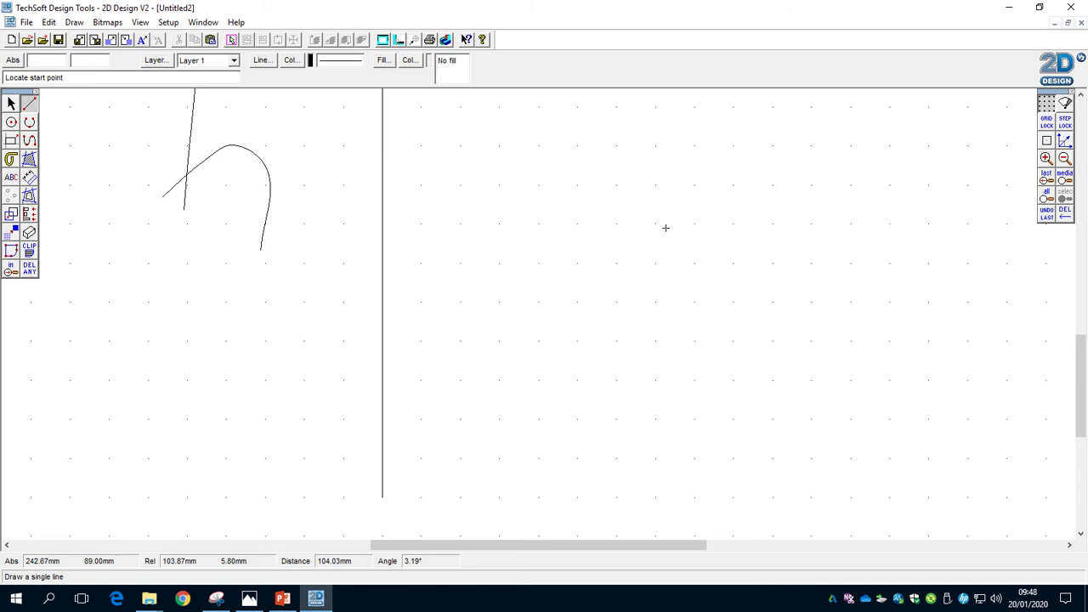
pyautogui.click(248, 242)
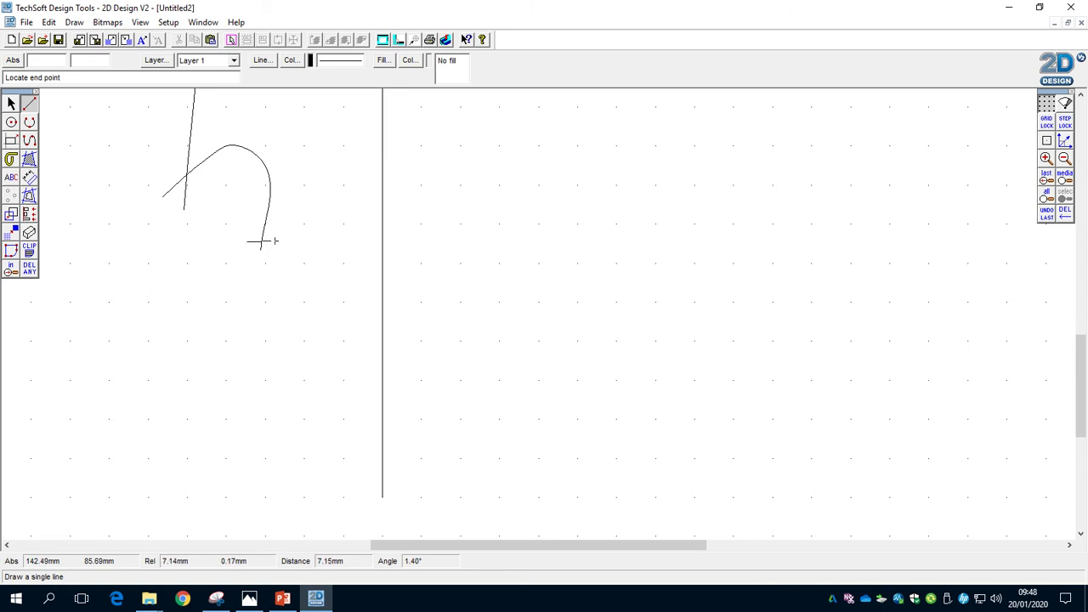
pyautogui.click(276, 242)
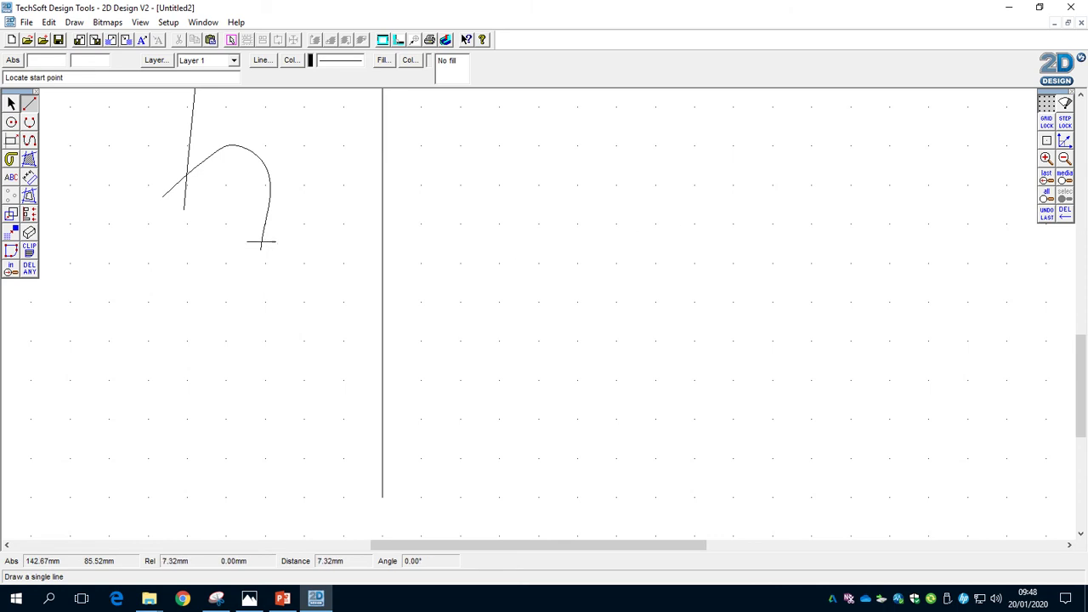
pyautogui.click(273, 237)
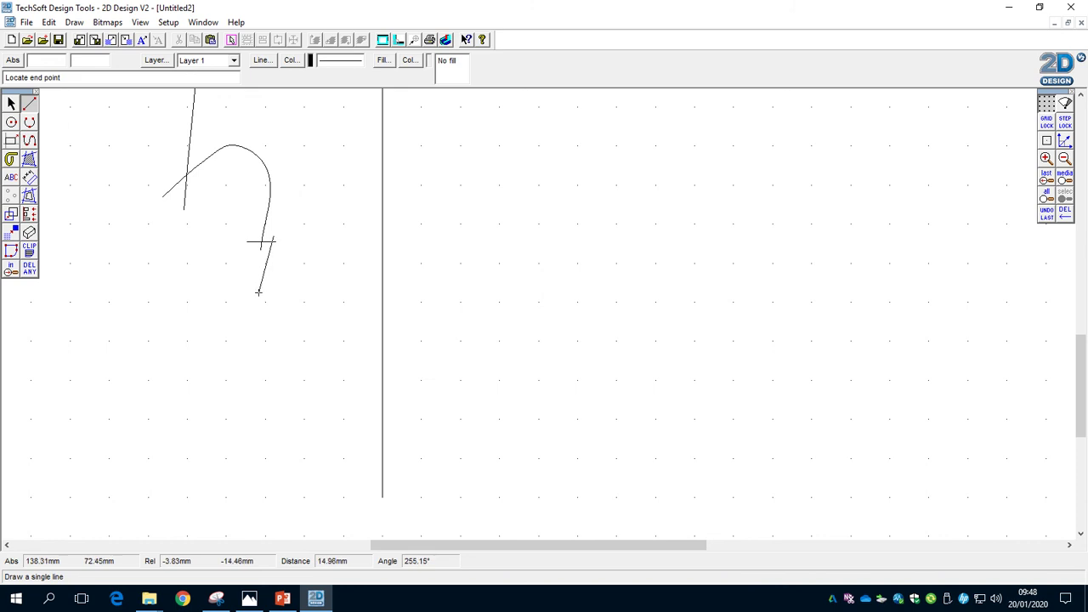
pyautogui.click(258, 293)
# Draw the foot's outer base line and its notch from a sloping line up, a short horizontal top and a sloping line down.
pyautogui.click(253, 290)
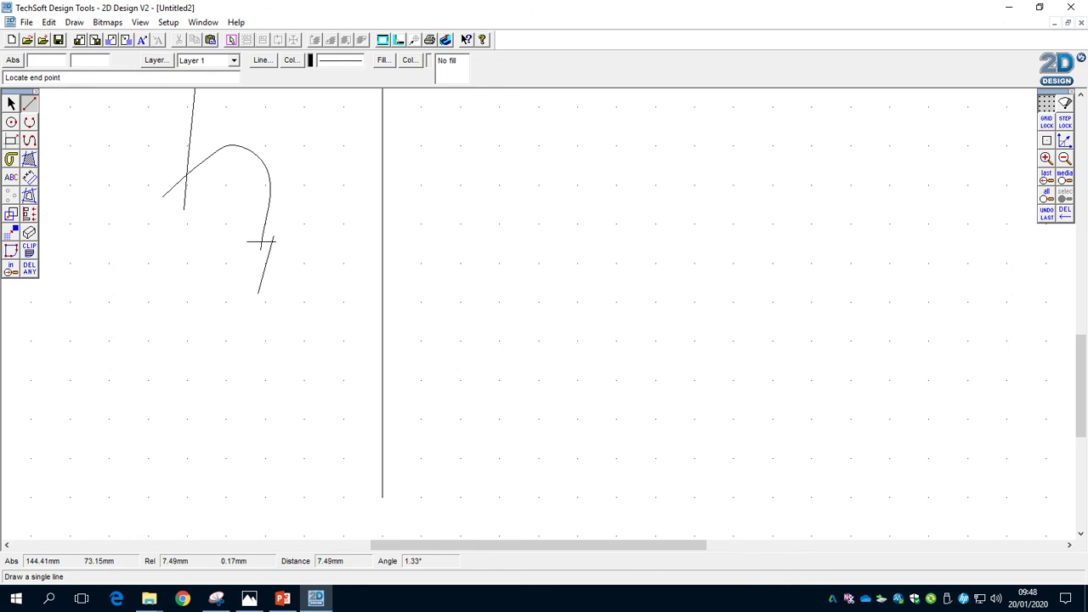
pyautogui.click(286, 290)
pyautogui.click(274, 294)
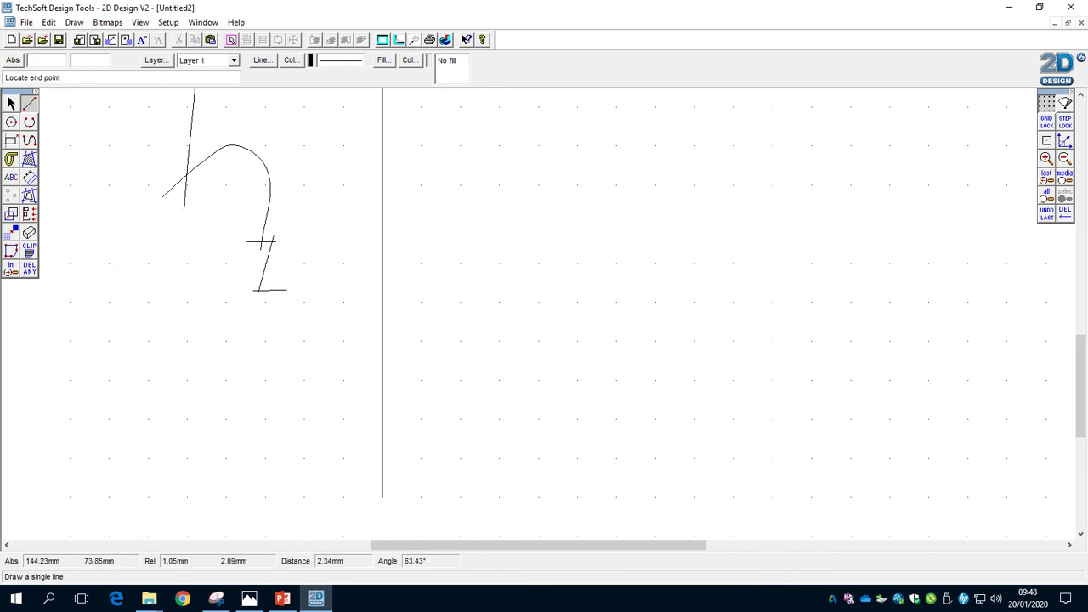
pyautogui.click(287, 262)
pyautogui.click(284, 263)
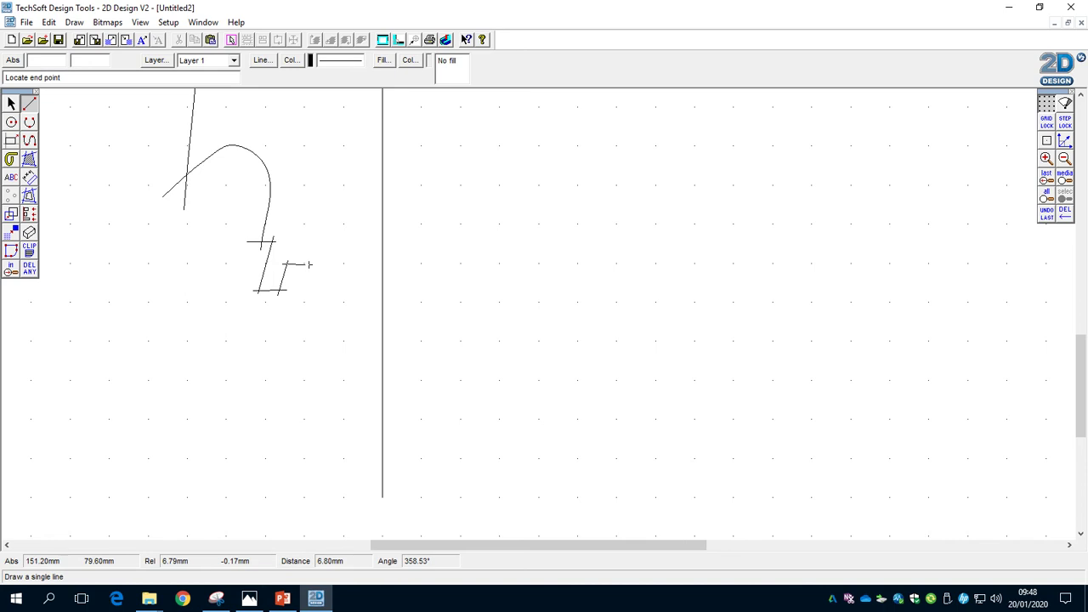
pyautogui.click(309, 264)
pyautogui.click(309, 265)
pyautogui.click(307, 292)
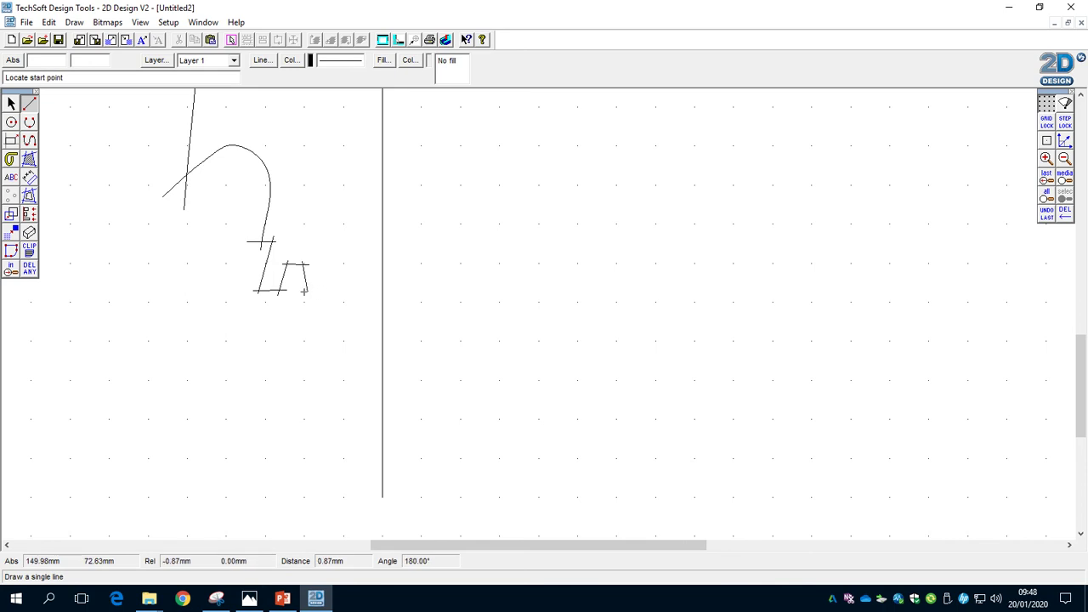
# Draw the foot's inner base line about 7 mm long, a sloping line up, and a horizontal line crossing the centre line.
pyautogui.click(302, 290)
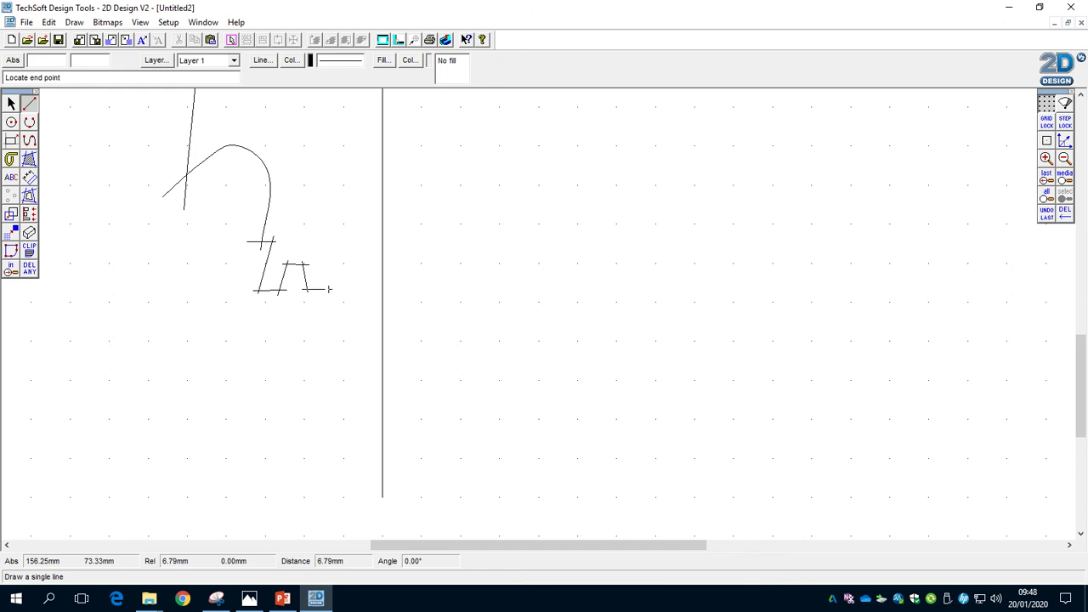
pyautogui.click(328, 290)
pyautogui.click(328, 290)
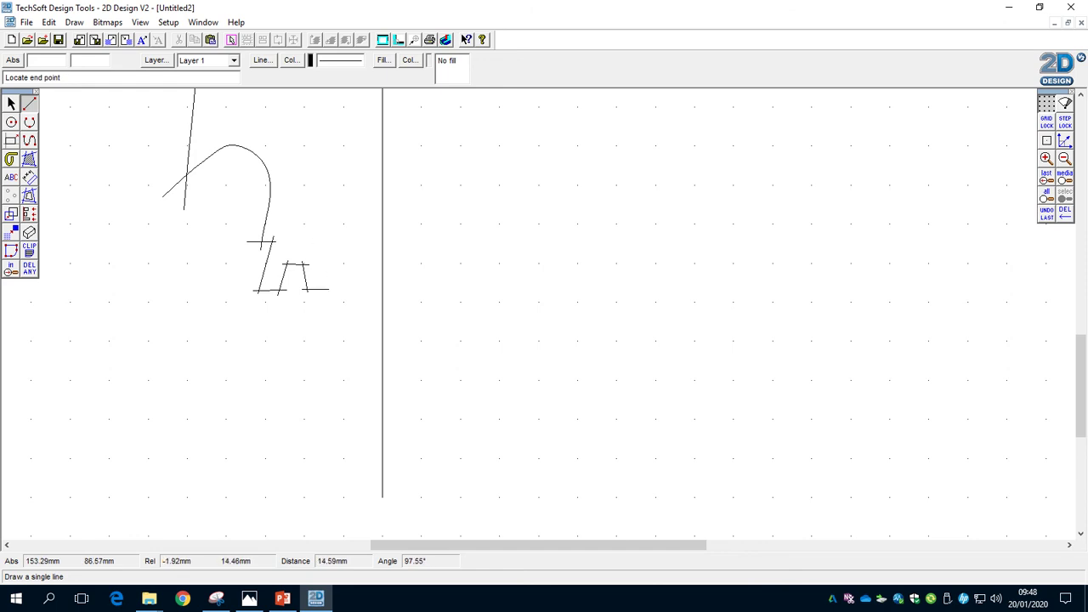
pyautogui.click(315, 238)
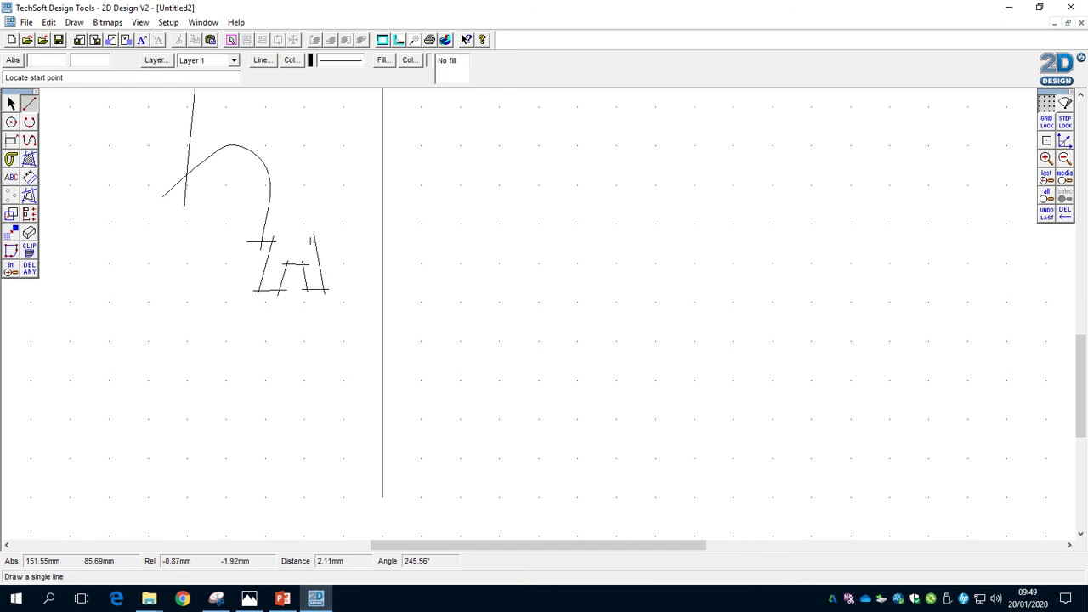
pyautogui.click(311, 241)
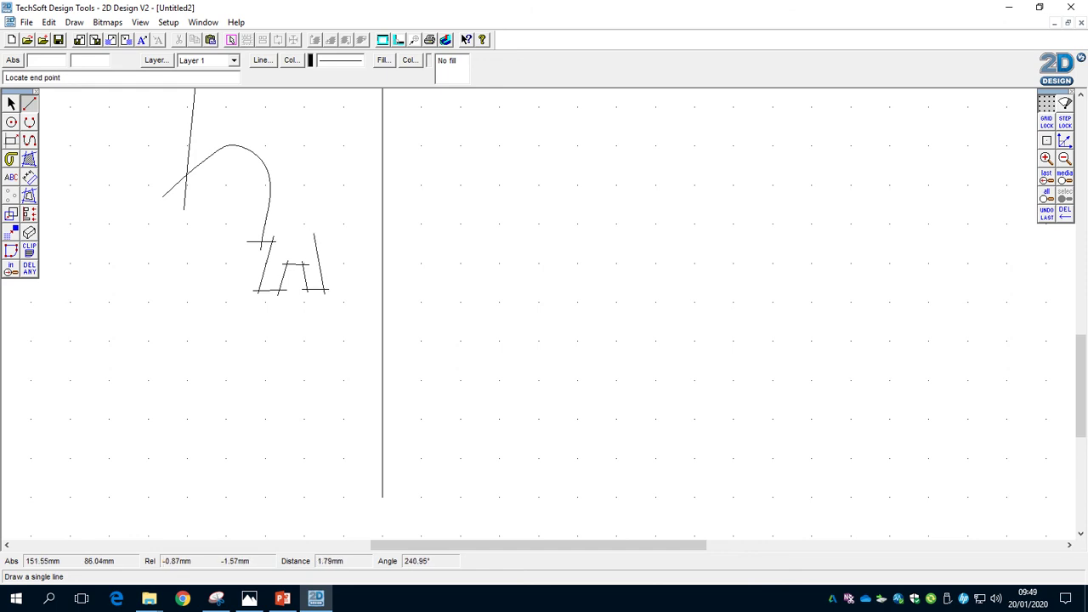
pyautogui.click(387, 240)
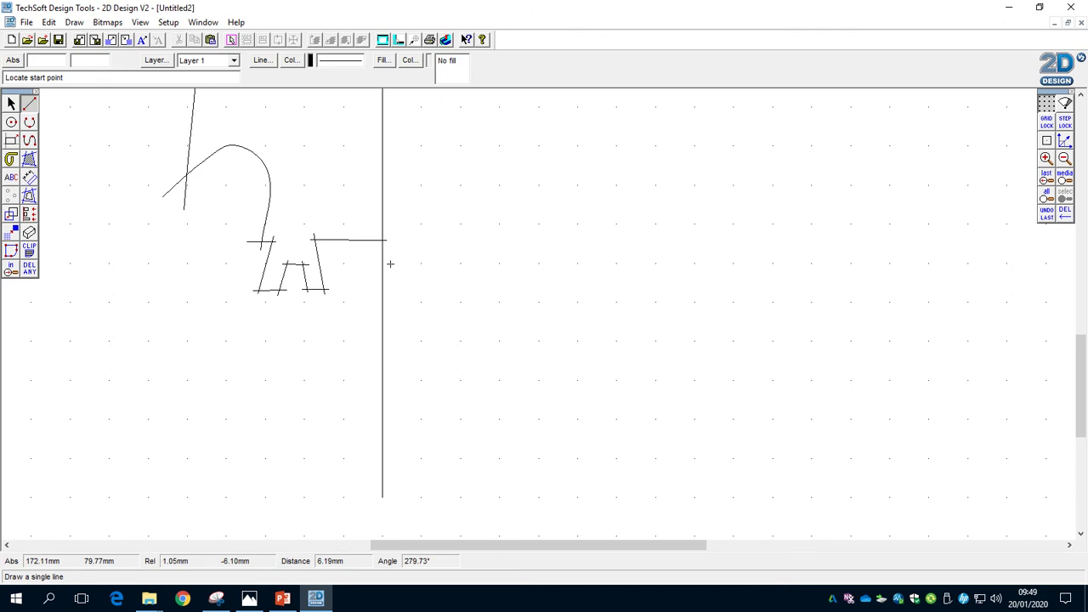
pyautogui.rightClick(133, 193)
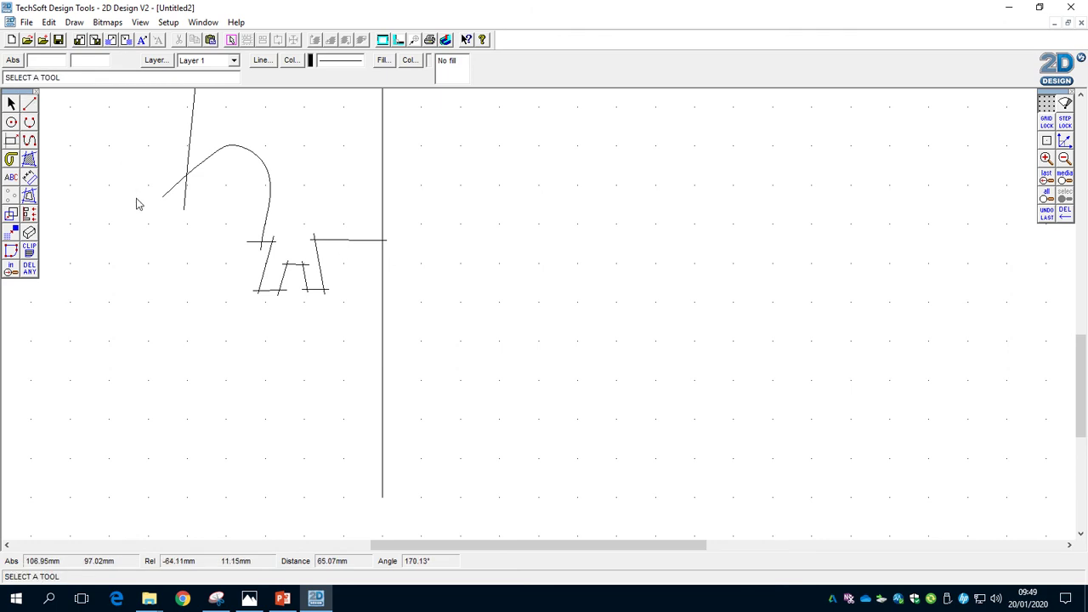
# Trim the overhanging ends at the fin's tip, the fin underside's lower end and the foot's outer corners by deleting parts between intersections.
pyautogui.scroll(3, 255, 262)
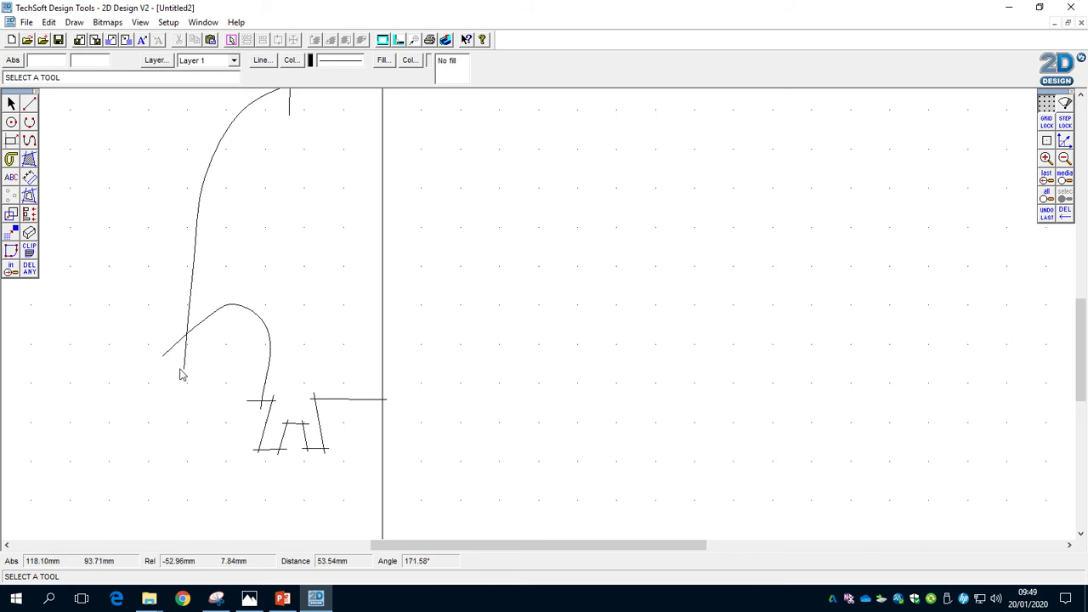
pyautogui.click(31, 272)
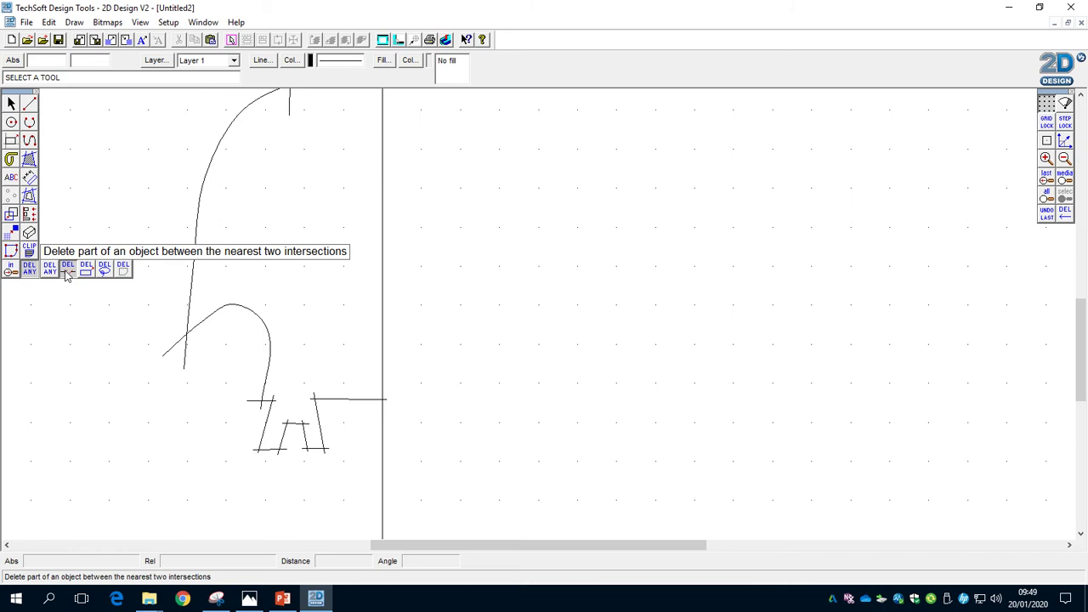
pyautogui.click(68, 271)
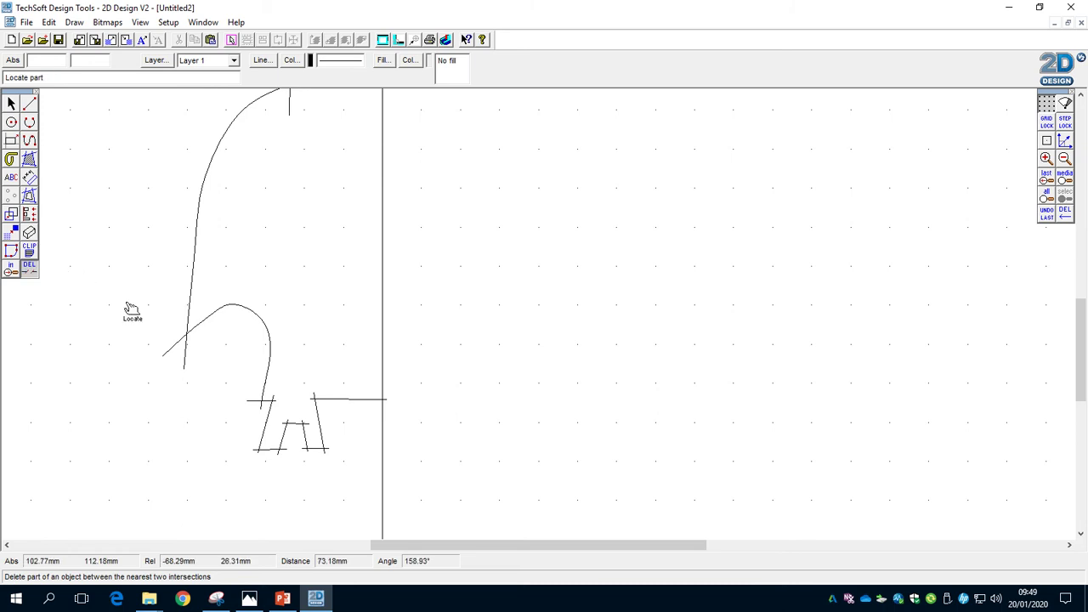
pyautogui.click(186, 354)
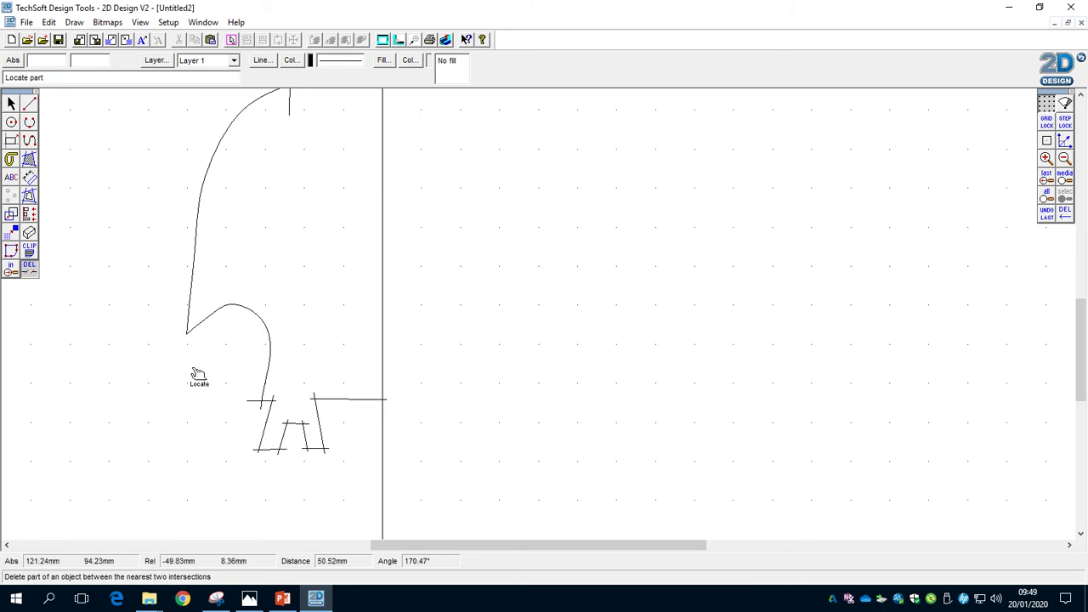
pyautogui.click(257, 403)
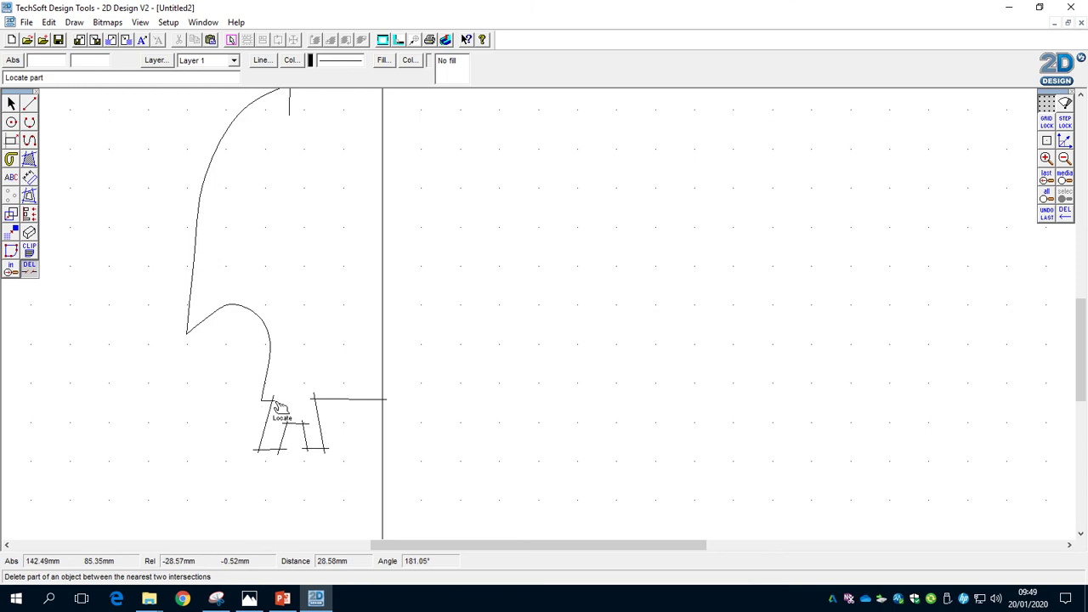
pyautogui.click(281, 408)
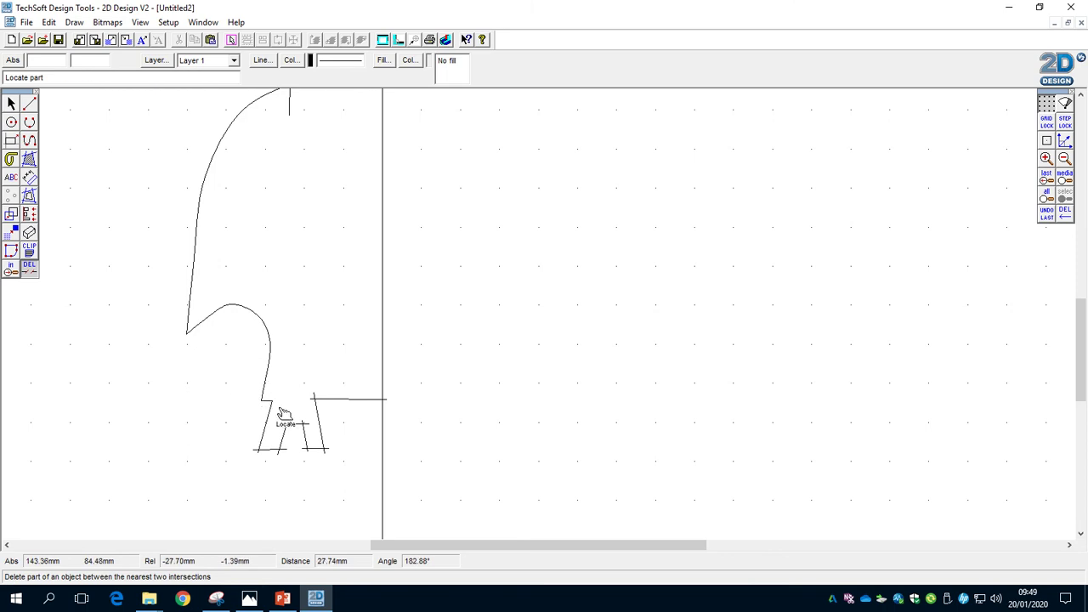
pyautogui.click(255, 452)
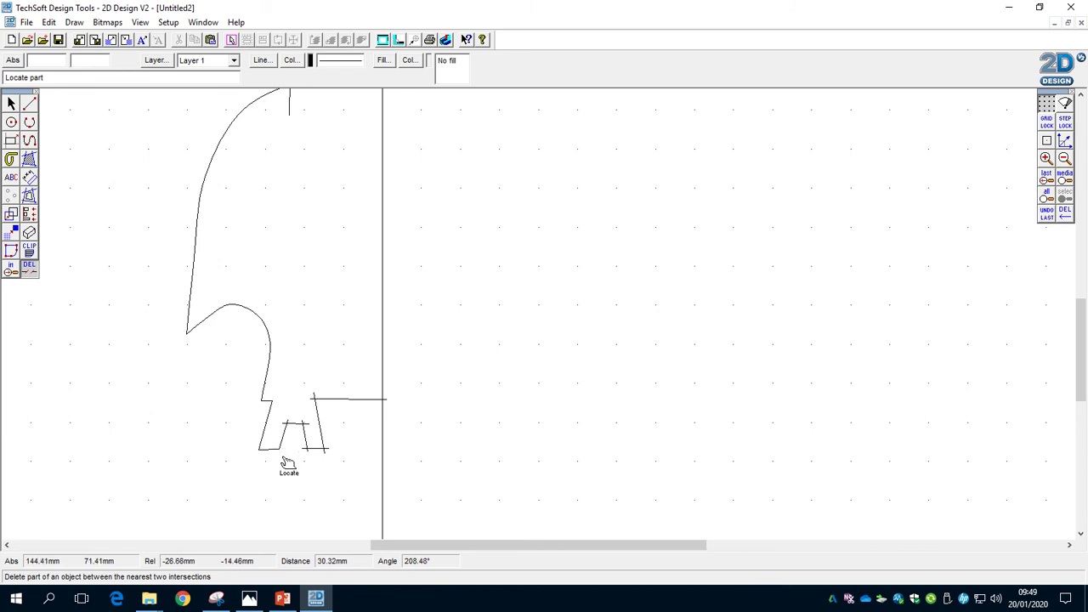
pyautogui.click(49, 23)
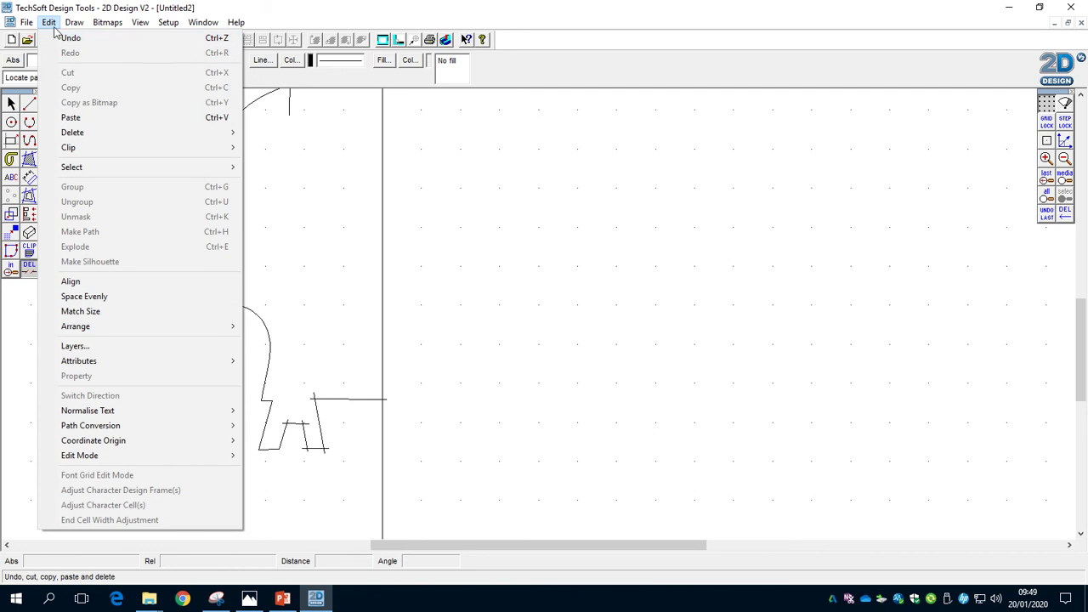
pyautogui.click(50, 23)
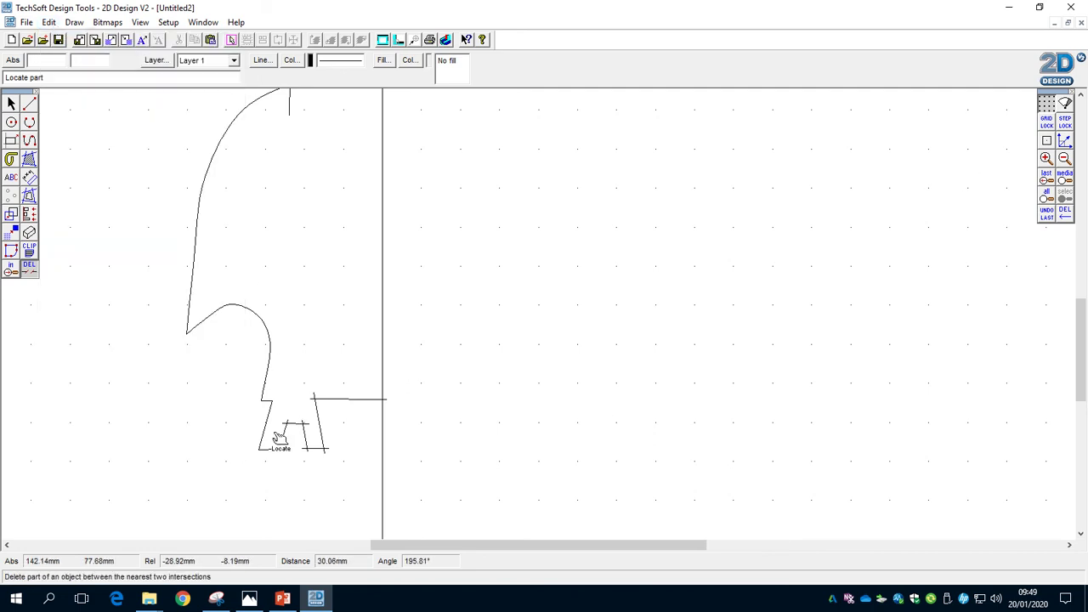
# Trim the overhanging line ends around the foot's notch, at its two top corners and its inner lower corner.
pyautogui.scroll(-3, 280, 440)
pyautogui.scroll(3, 276, 437)
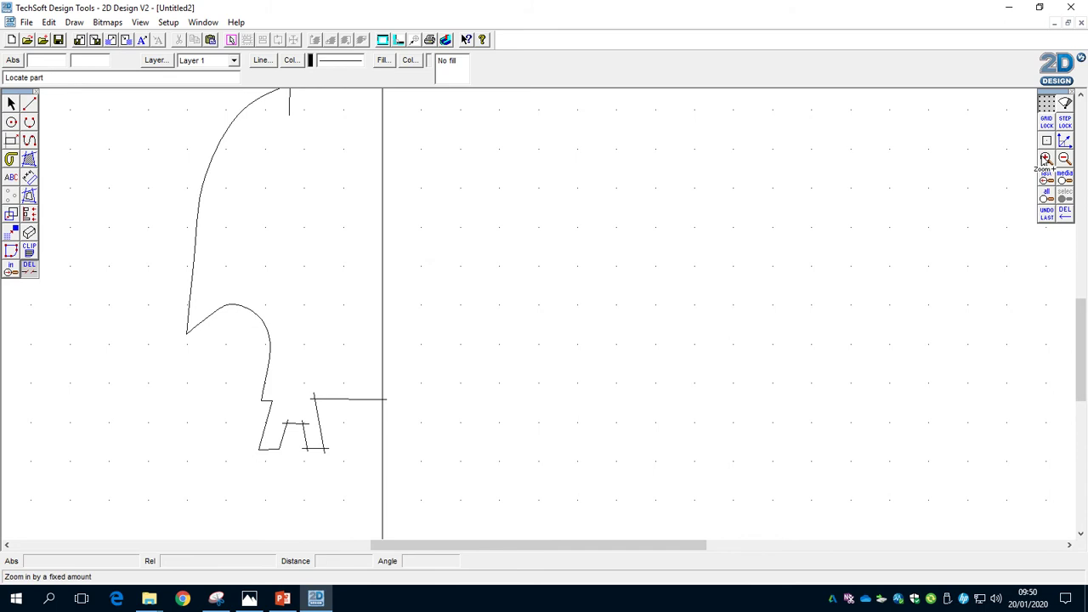
pyautogui.click(1045, 158)
pyautogui.click(1045, 159)
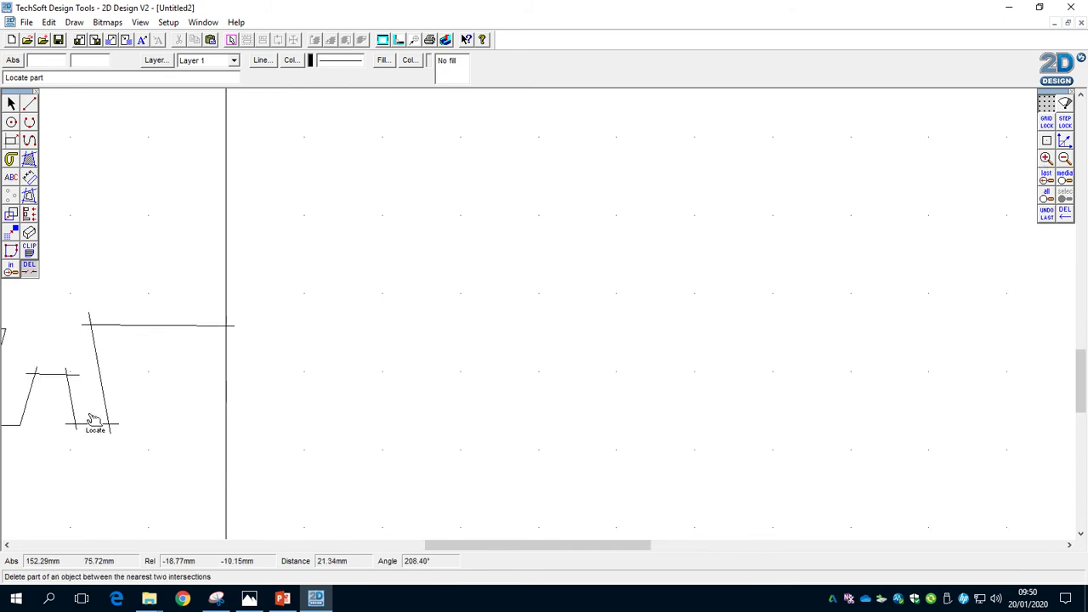
pyautogui.moveTo(455, 549); pyautogui.dragTo(381, 548)
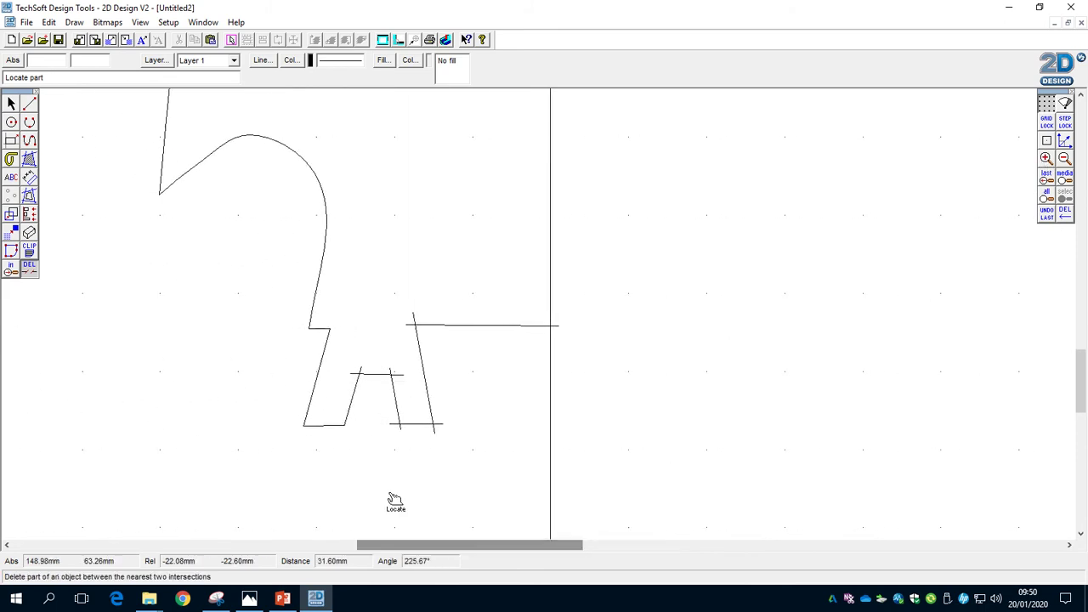
pyautogui.click(389, 398)
pyautogui.click(355, 374)
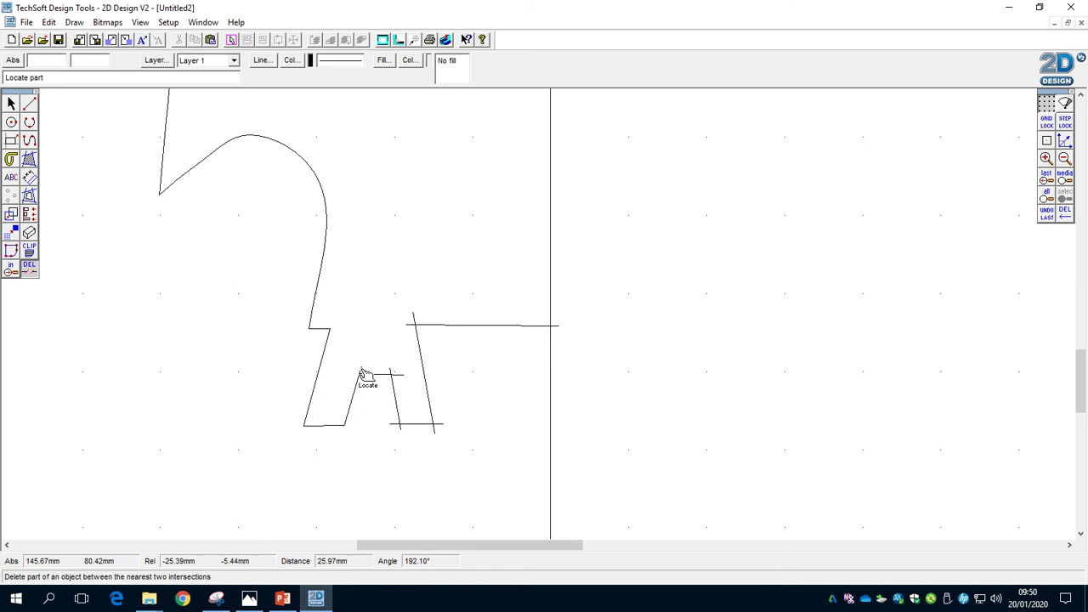
pyautogui.click(399, 375)
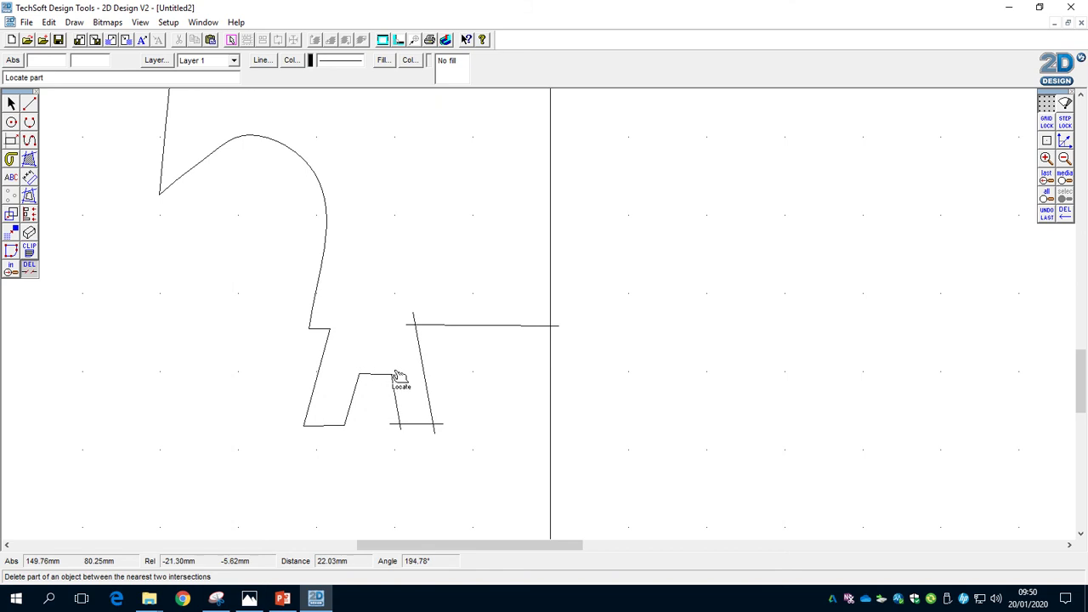
pyautogui.click(395, 424)
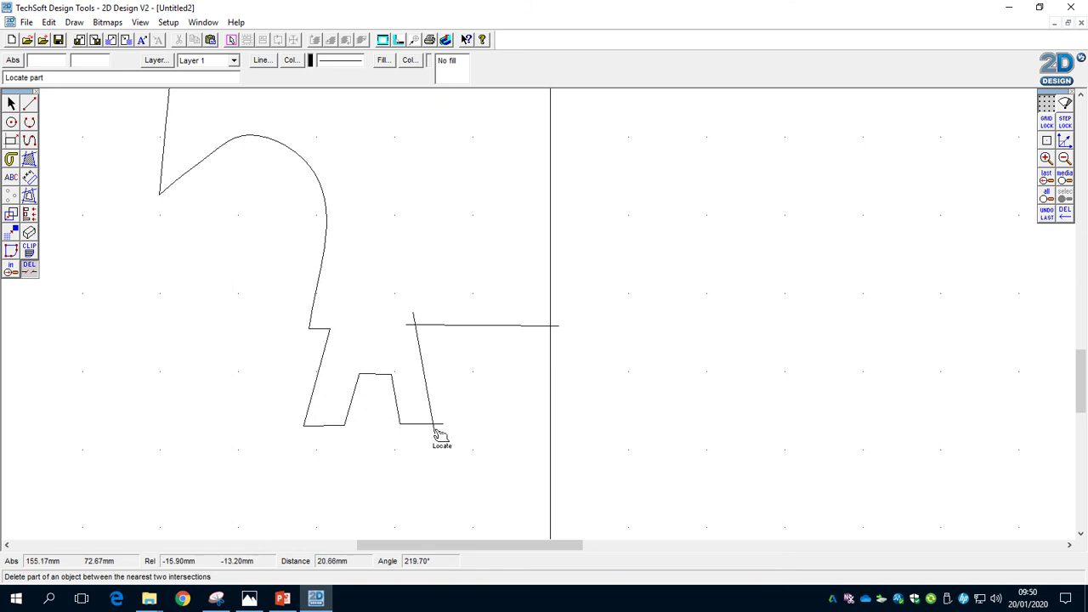
# Trim the overhanging ends at the foot's inner base corner, its upper inner corner, and where the horizontal line crosses the centre line.
pyautogui.click(436, 428)
pyautogui.click(441, 425)
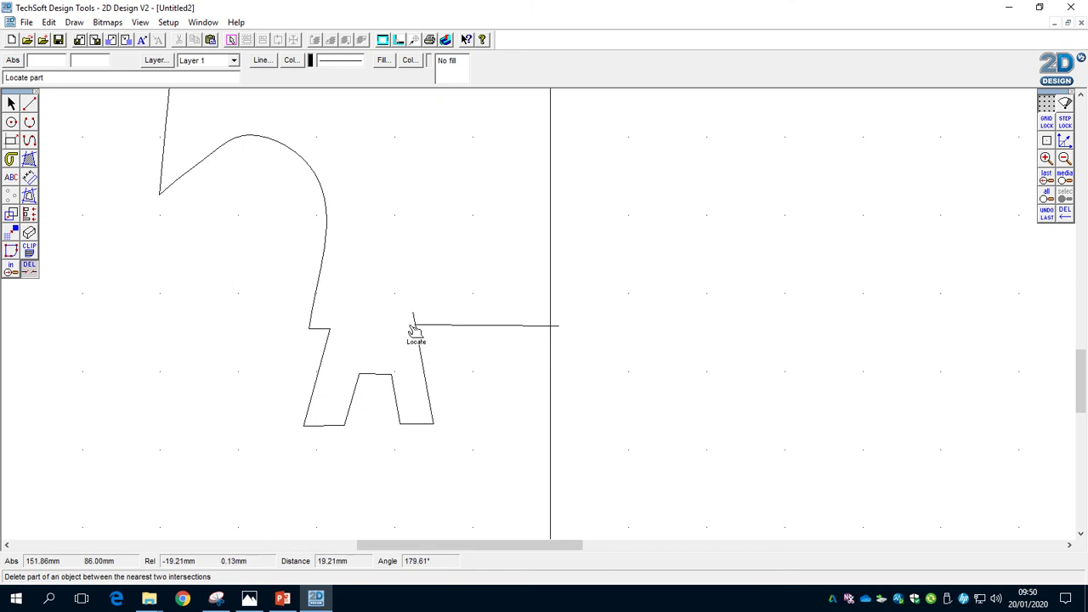
pyautogui.click(563, 329)
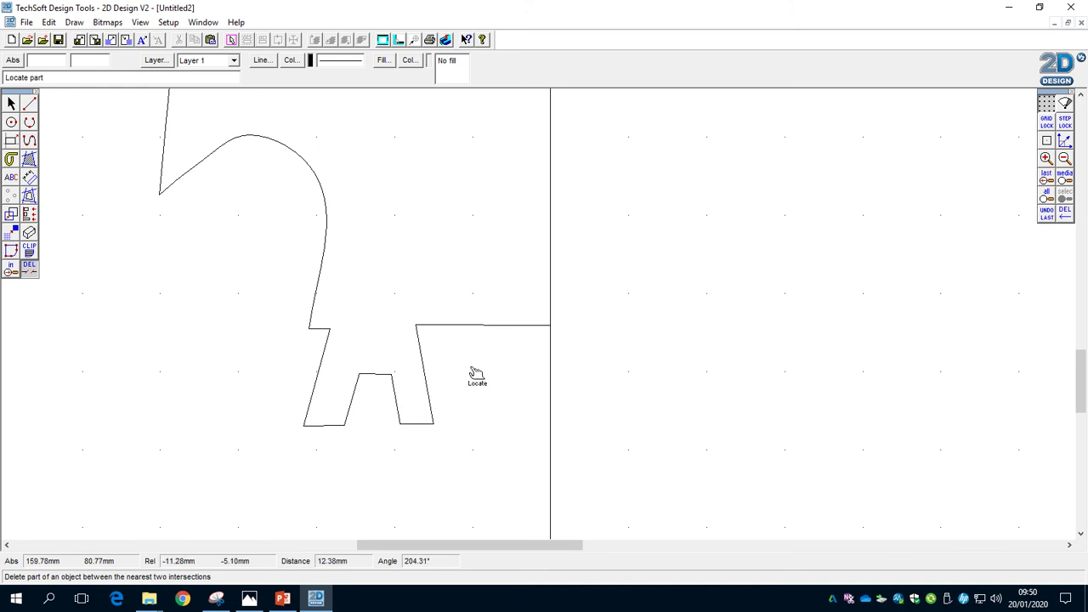
# Trim the fin curve's end inside the body and the nose curve's end beyond the centre line.
pyautogui.scroll(3, 475, 375)
pyautogui.scroll(3, 474, 374)
pyautogui.click(370, 374)
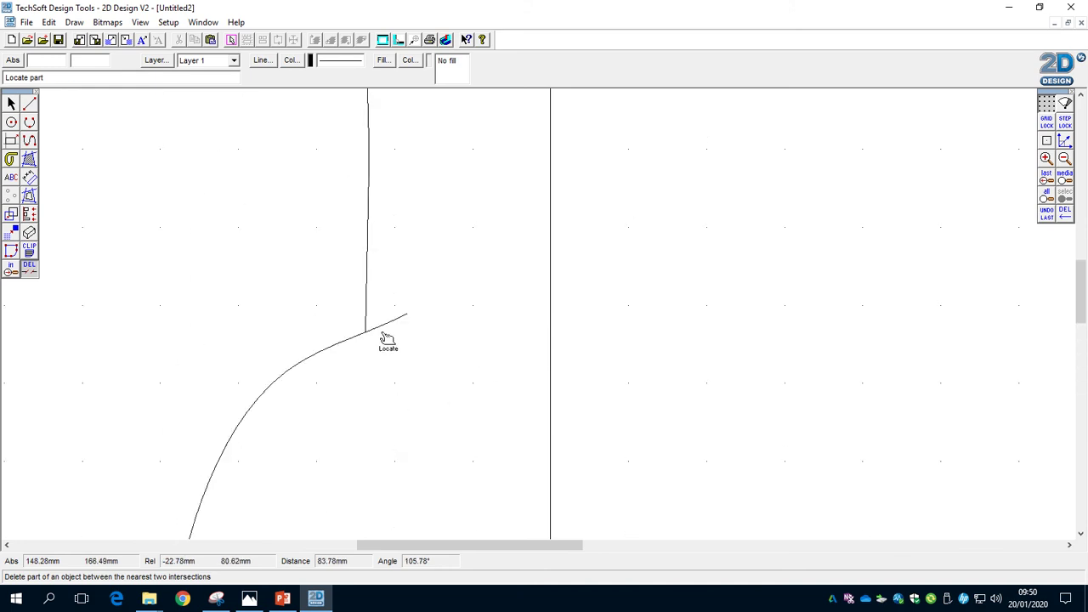
pyautogui.click(385, 327)
pyautogui.scroll(3, 451, 378)
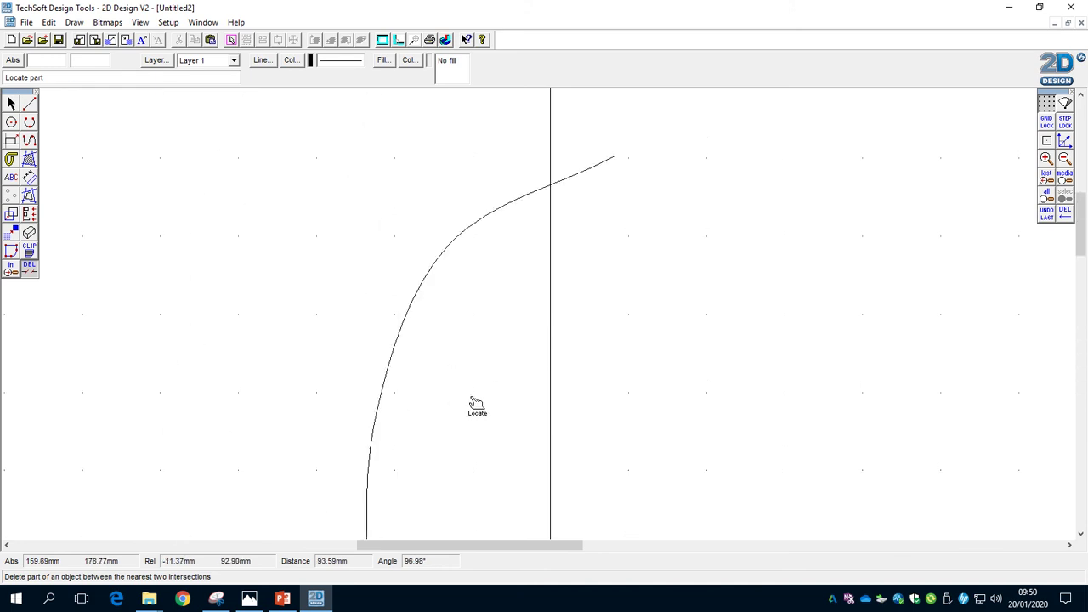
pyautogui.click(585, 180)
pyautogui.scroll(-3, 556, 266)
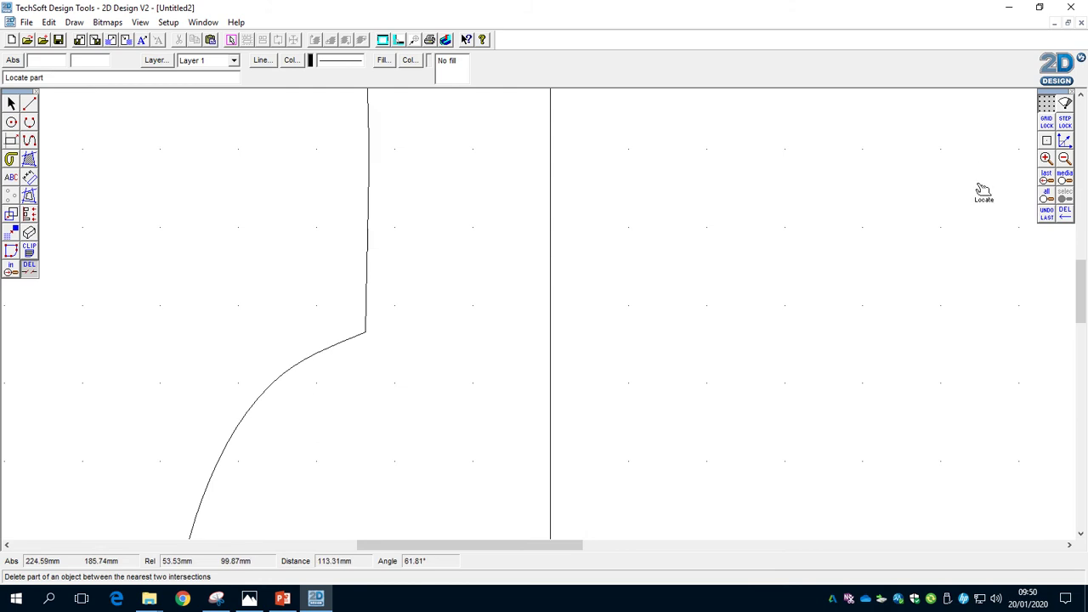
# Mirror the complete half outline about the vertical centre line in Repeat mode, with grid lock on for the axis points.
pyautogui.click(1063, 161)
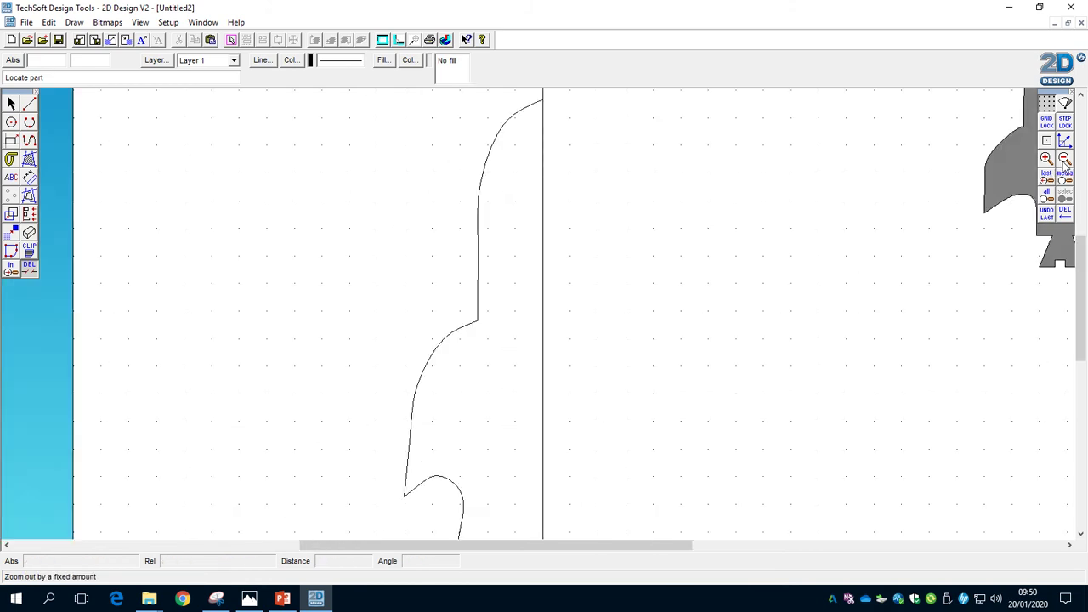
pyautogui.scroll(-2, 745, 218)
pyautogui.scroll(2, 746, 219)
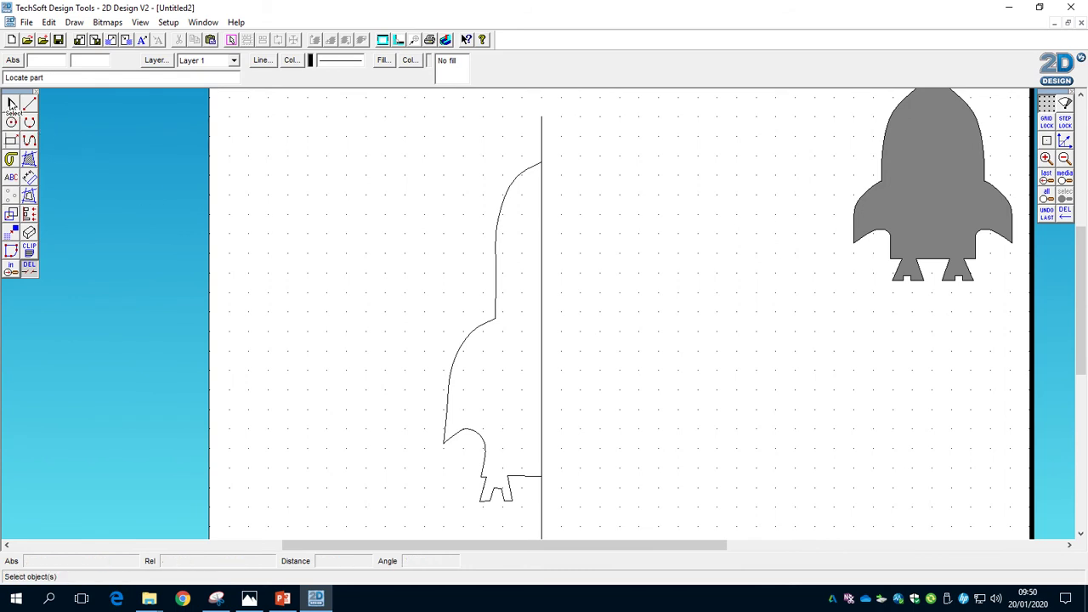
pyautogui.click(11, 103)
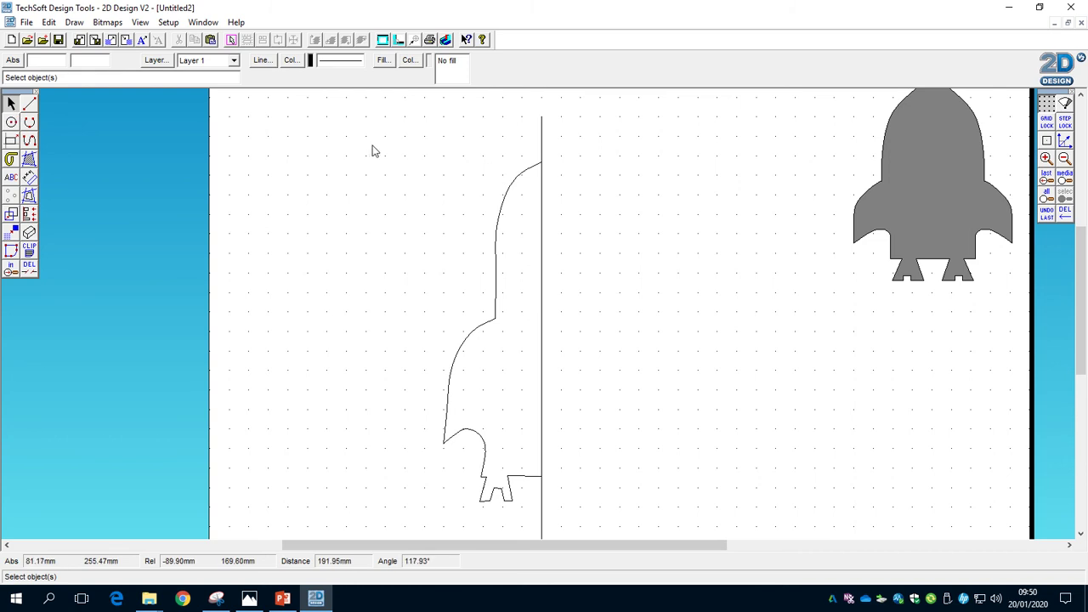
pyautogui.moveTo(370, 145); pyautogui.dragTo(686, 517)
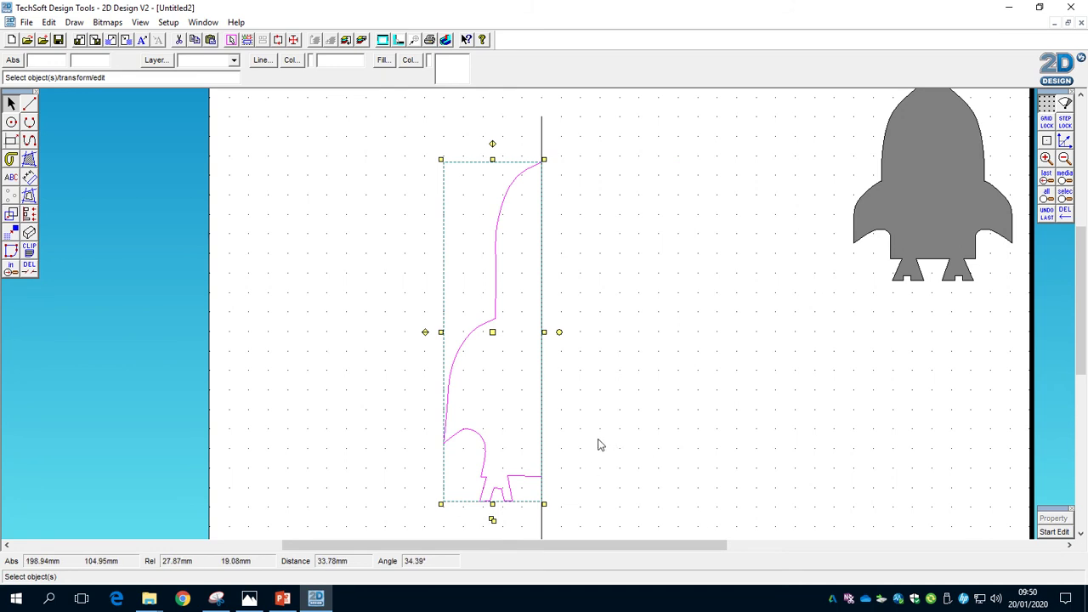
pyautogui.click(12, 215)
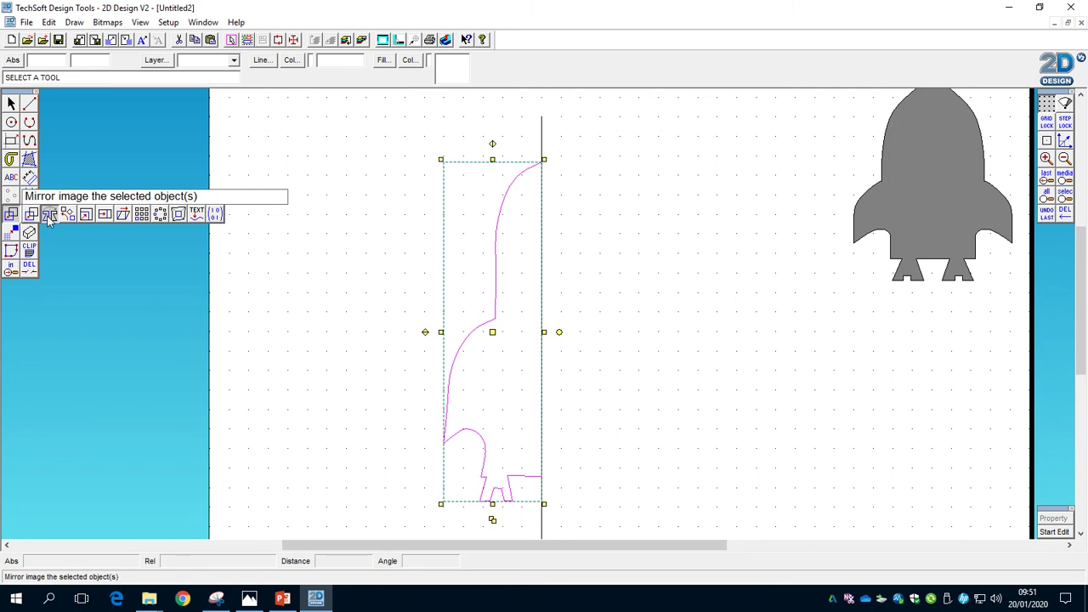
pyautogui.click(49, 215)
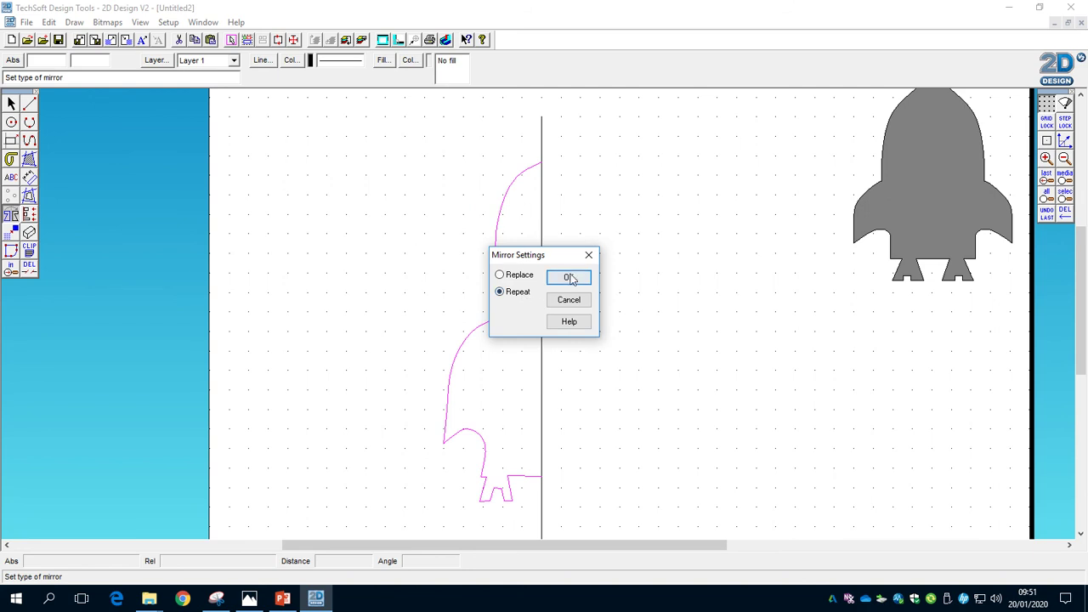
pyautogui.click(569, 279)
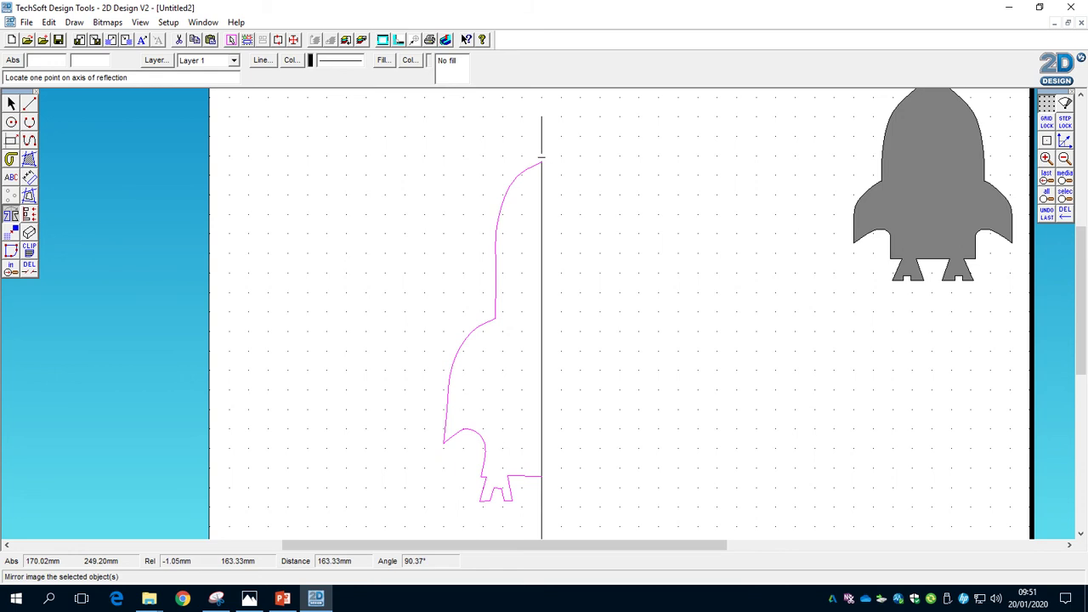
pyautogui.click(1052, 123)
pyautogui.click(542, 133)
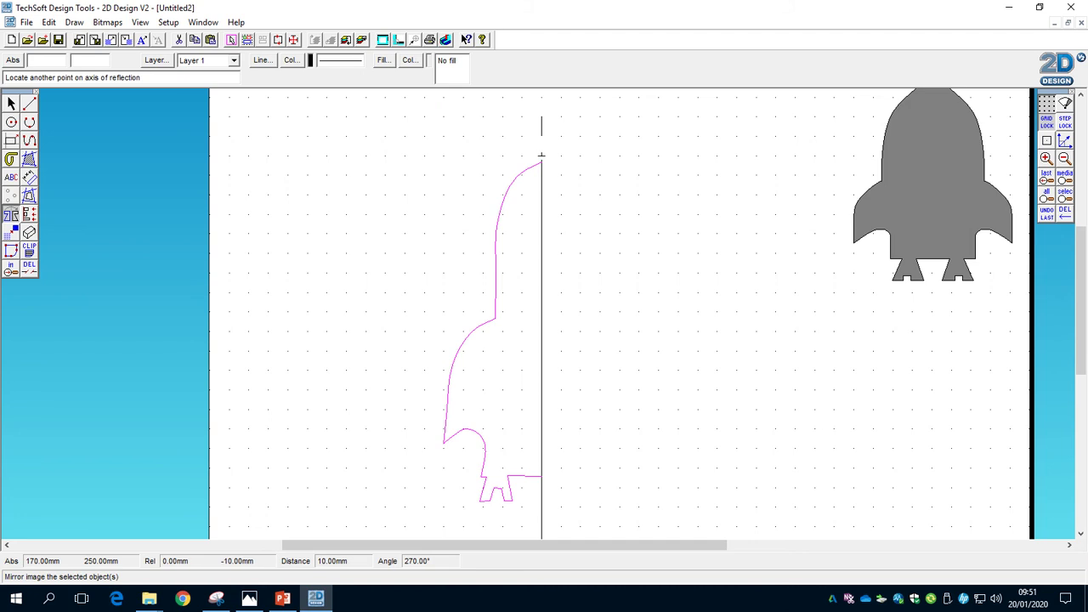
pyautogui.click(542, 507)
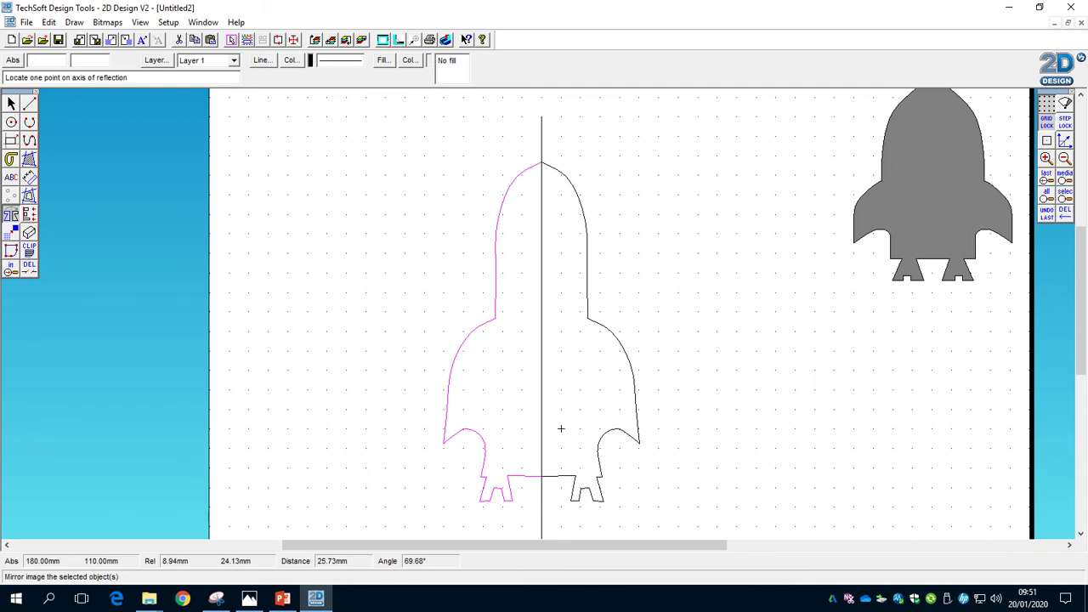
pyautogui.press('Escape')
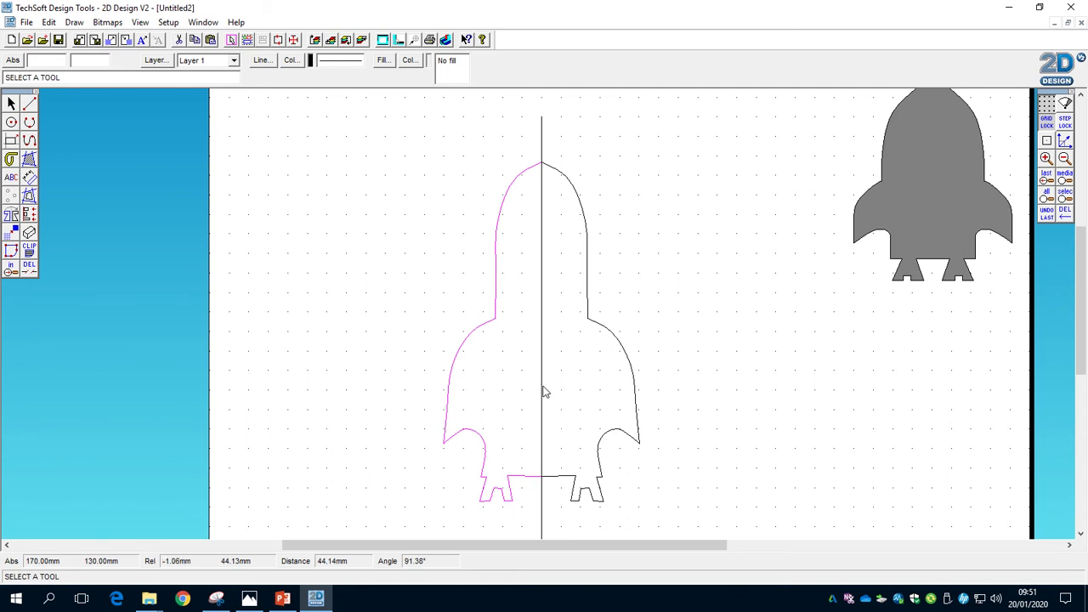
# Delete the vertical centre line from the mirrored rocket.
pyautogui.click(11, 103)
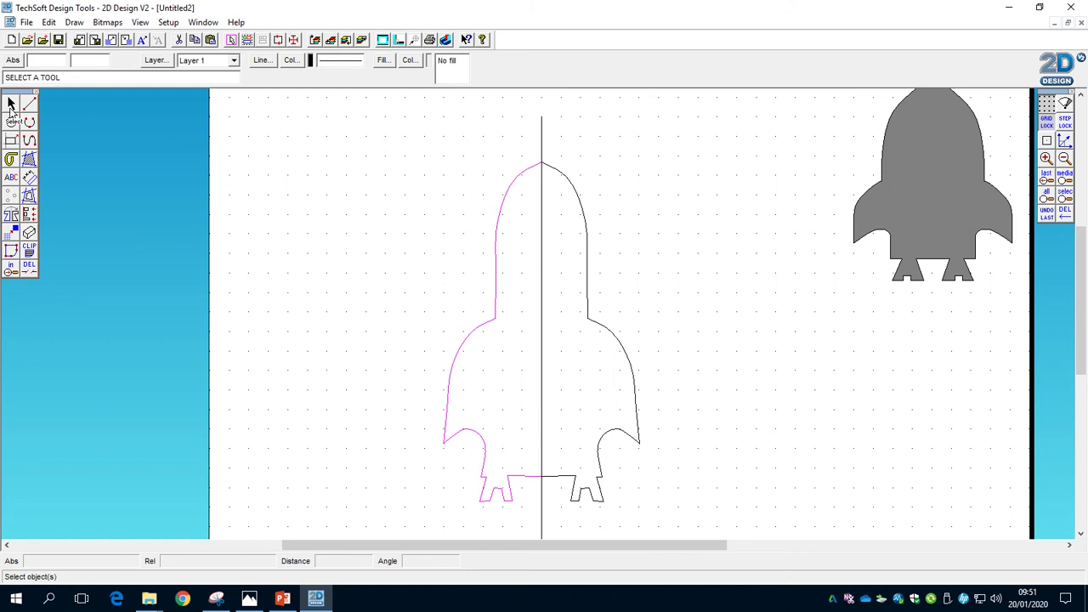
pyautogui.click(497, 255)
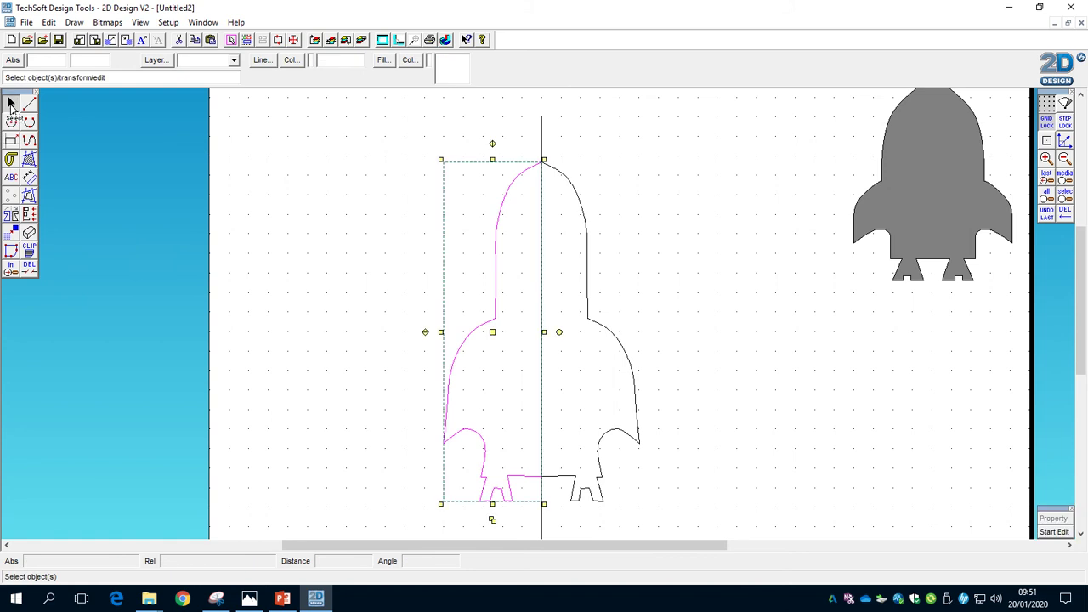
pyautogui.click(543, 136)
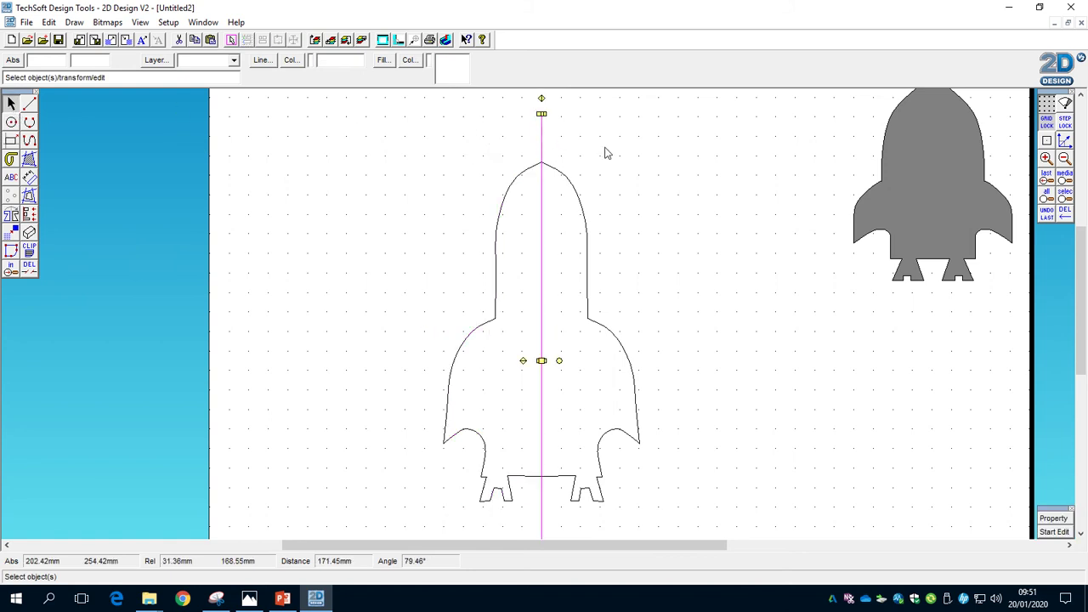
pyautogui.press('Delete')
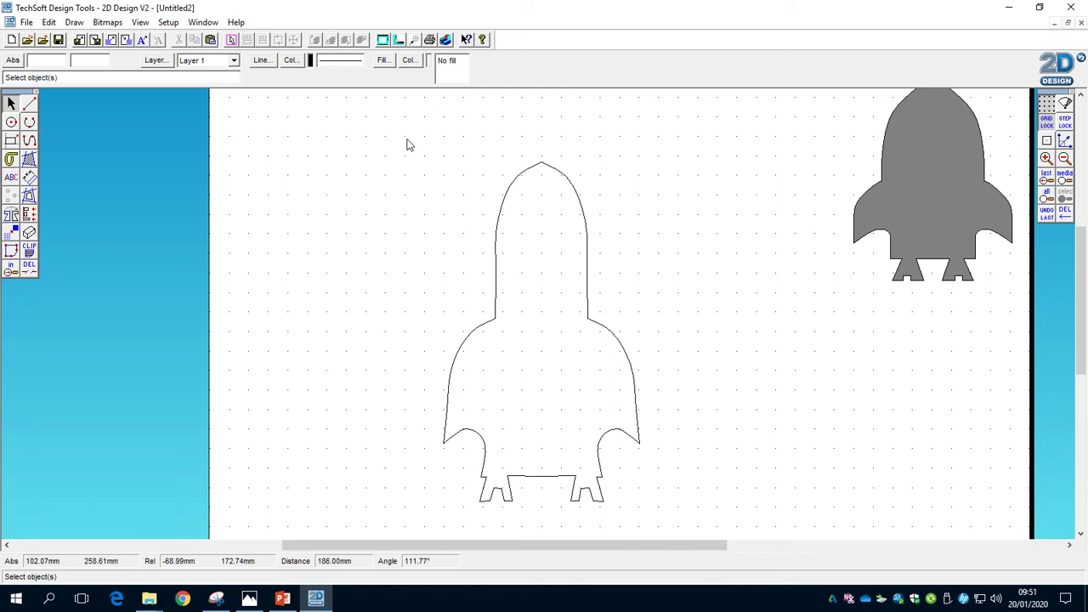
# Group the whole rocket outline and combine it into one path with Make Path.
pyautogui.moveTo(405, 153); pyautogui.dragTo(733, 525)
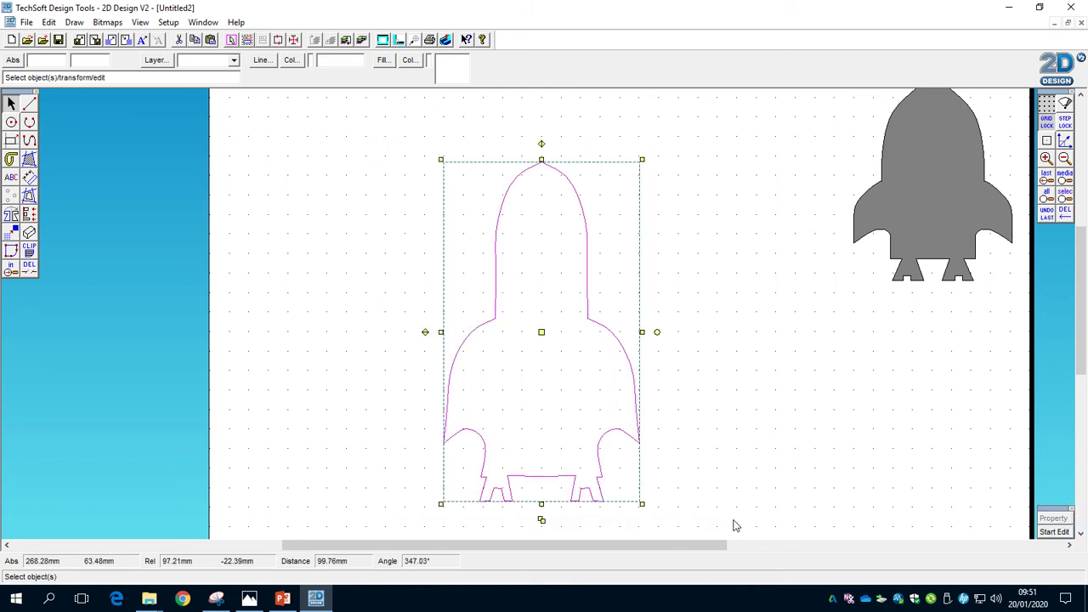
pyautogui.click(49, 22)
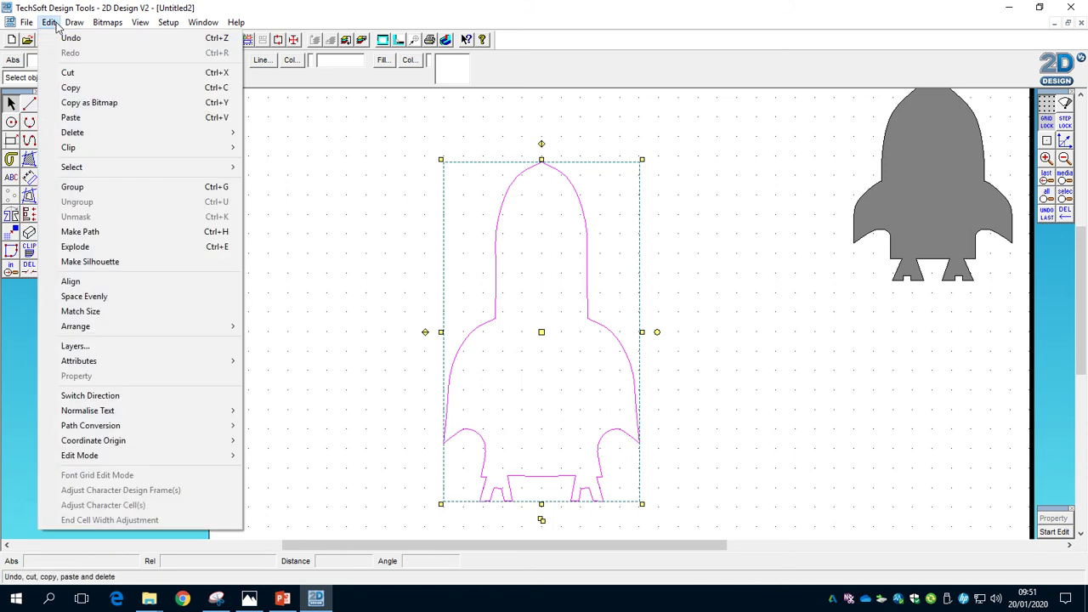
pyautogui.click(85, 187)
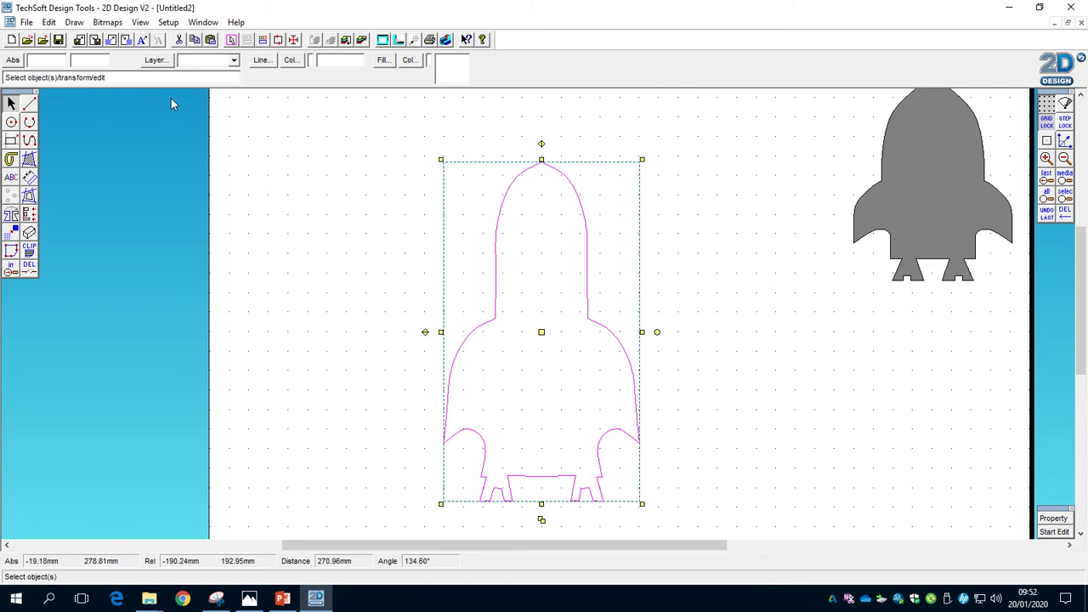
pyautogui.click(50, 23)
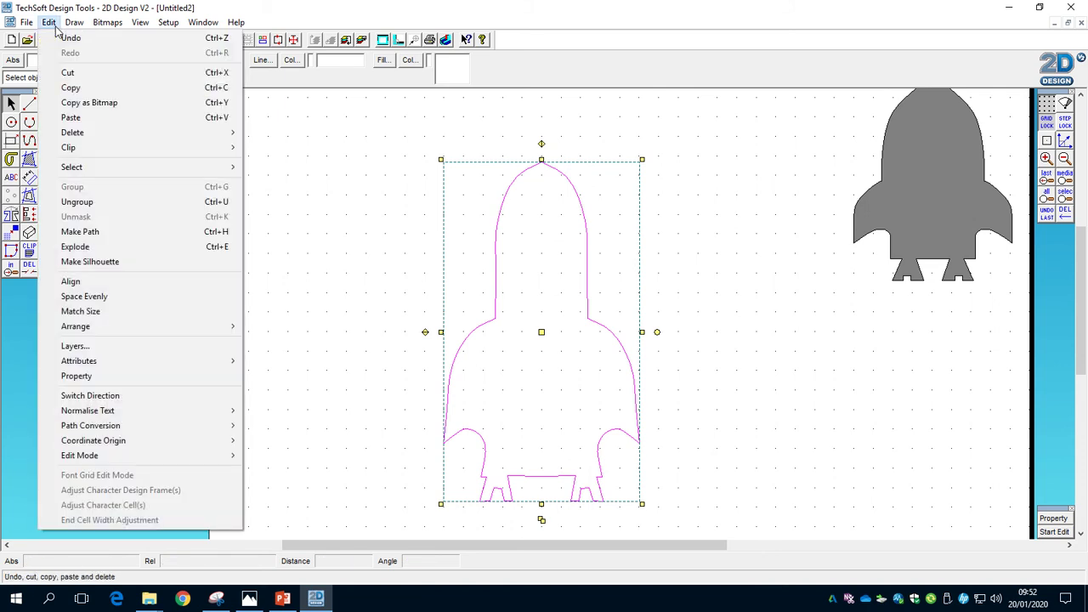
pyautogui.click(100, 232)
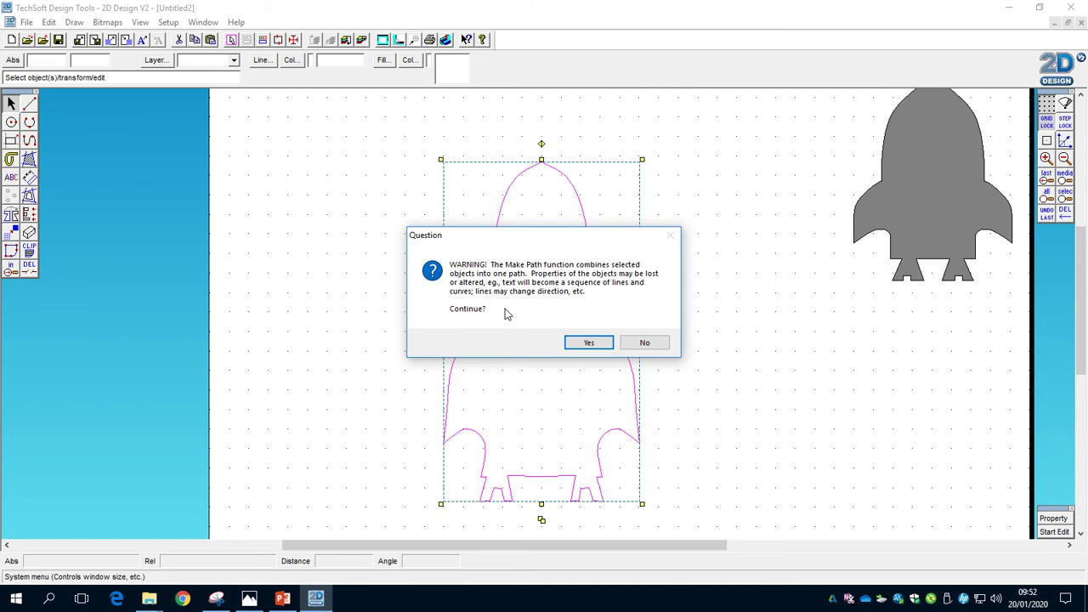
pyautogui.click(578, 343)
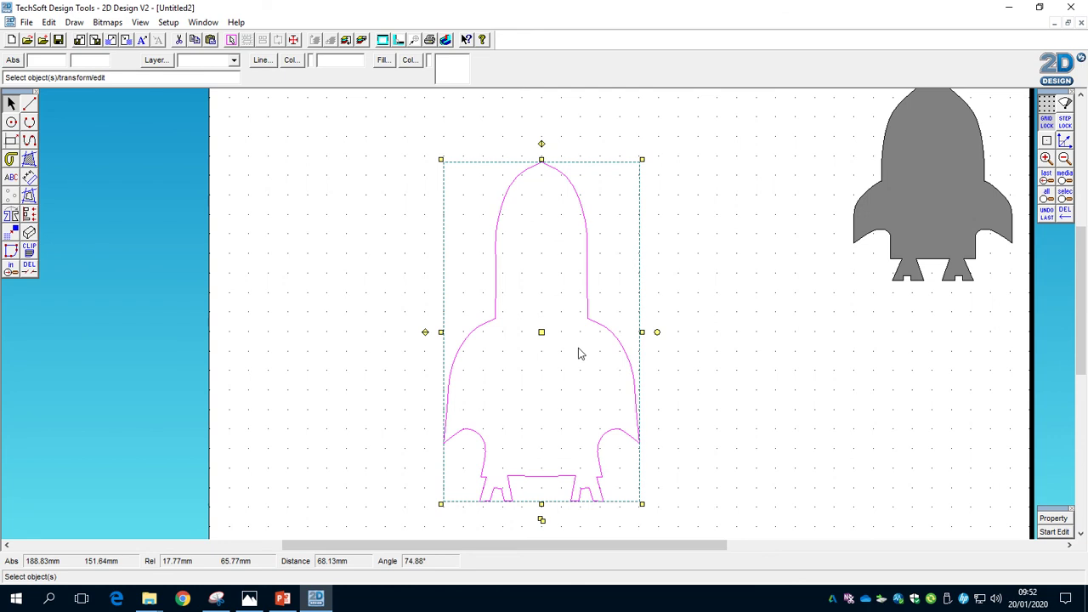
# Apply a solid fill in the basic mid-grey colour to the rocket path.
pyautogui.click(382, 60)
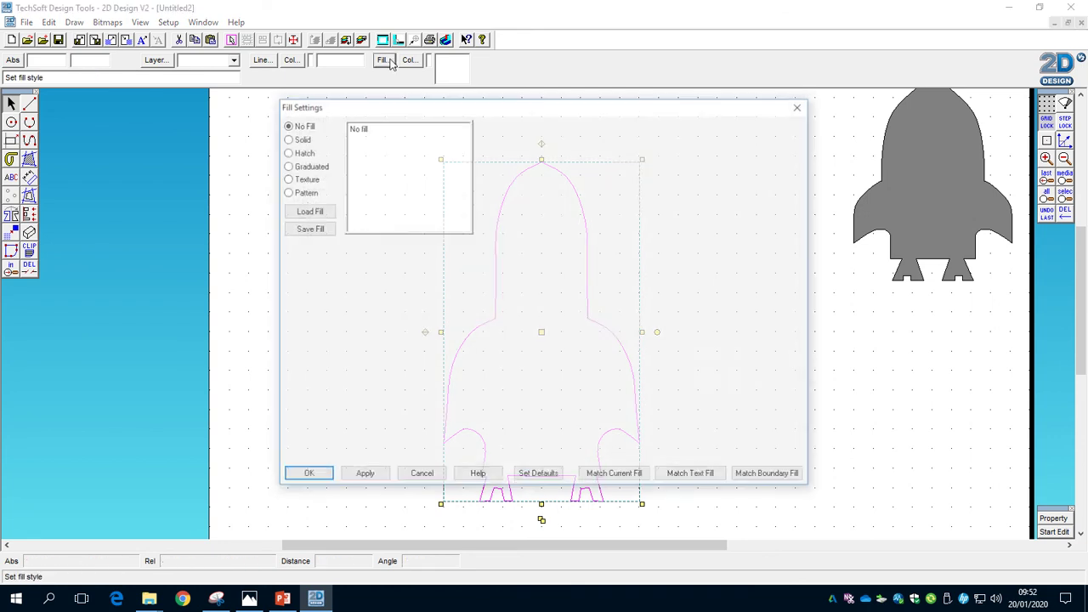
pyautogui.click(296, 138)
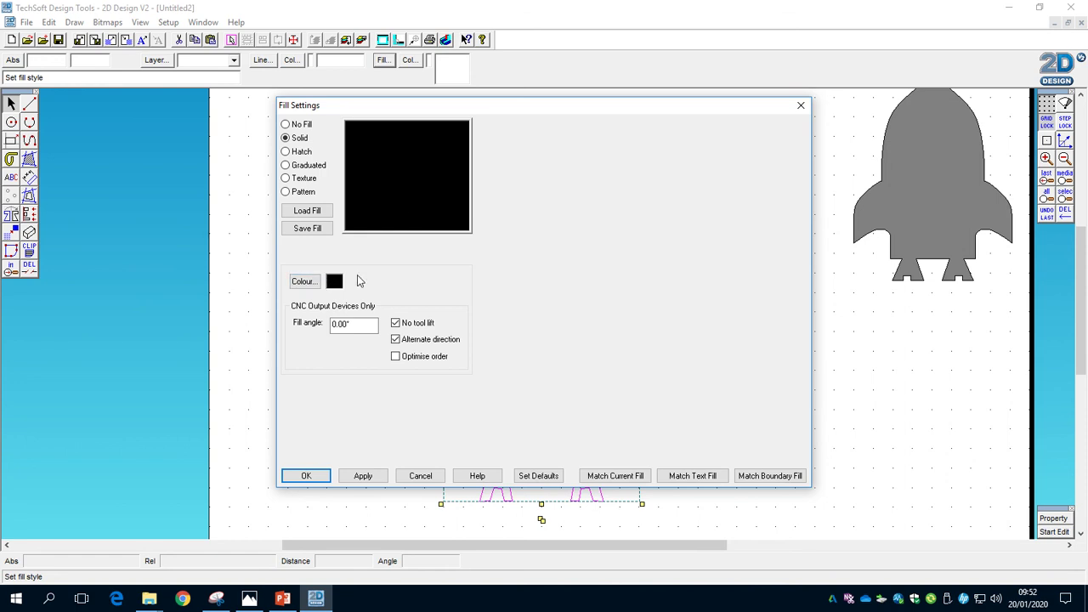
pyautogui.click(306, 282)
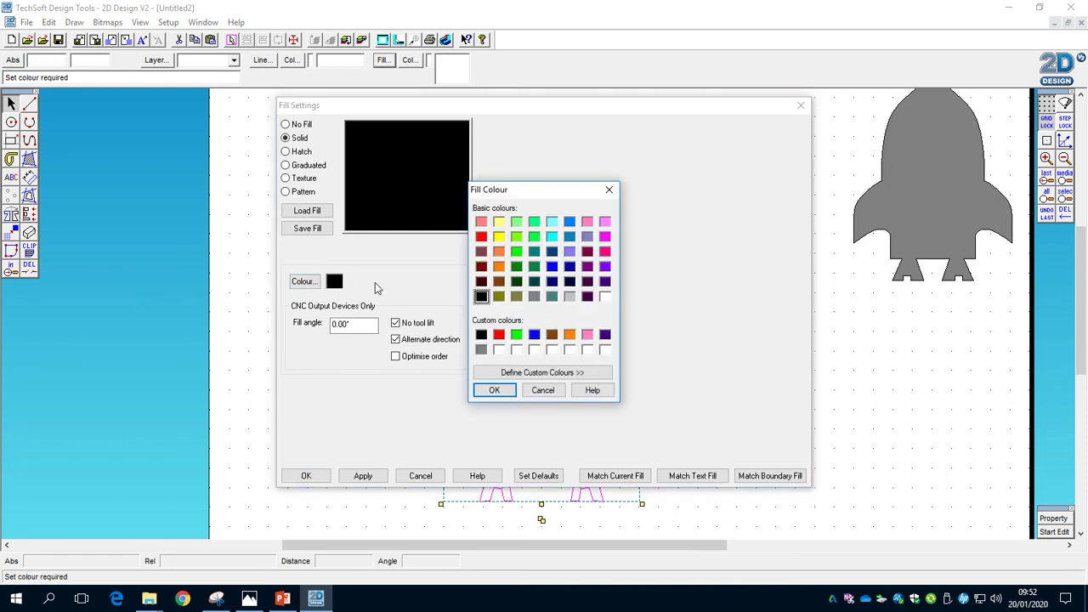
pyautogui.click(534, 297)
pyautogui.click(491, 390)
pyautogui.click(382, 476)
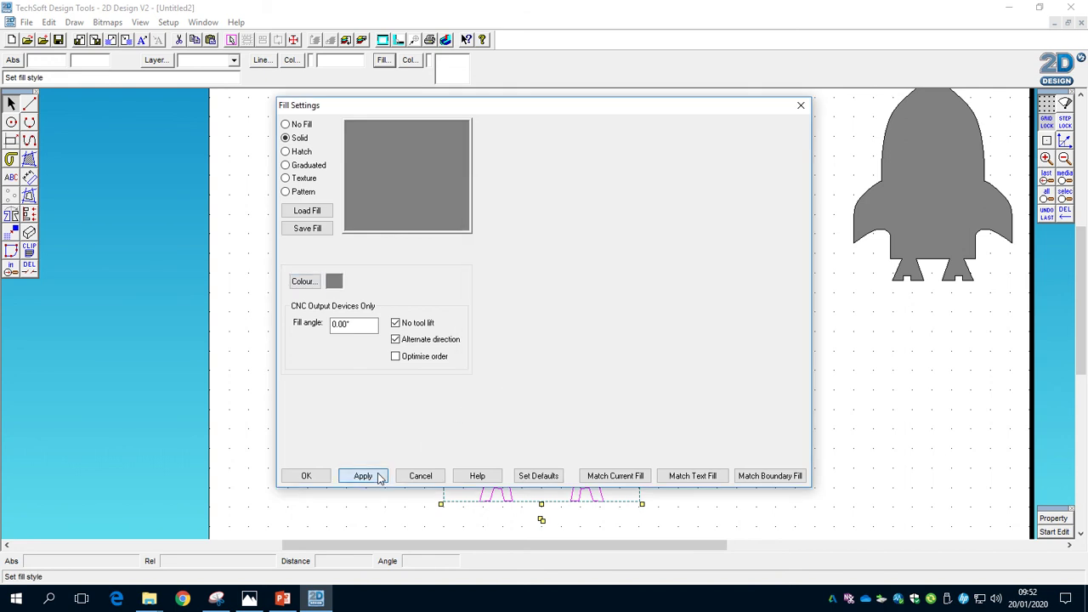
# Close the rocket's fill settings and deselect the rocket.
pyautogui.click(307, 478)
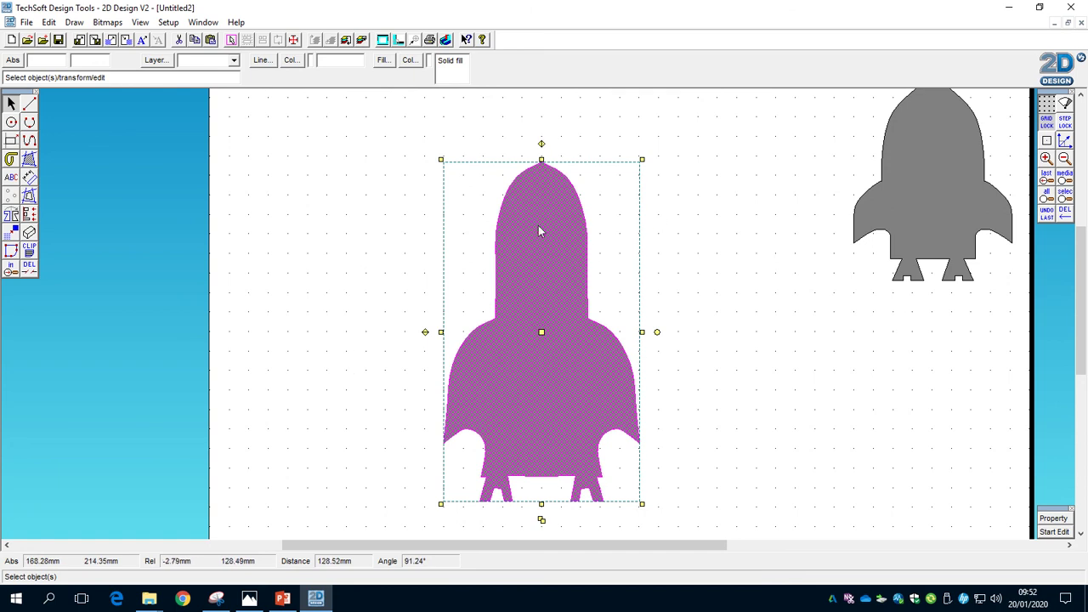
pyautogui.click(311, 215)
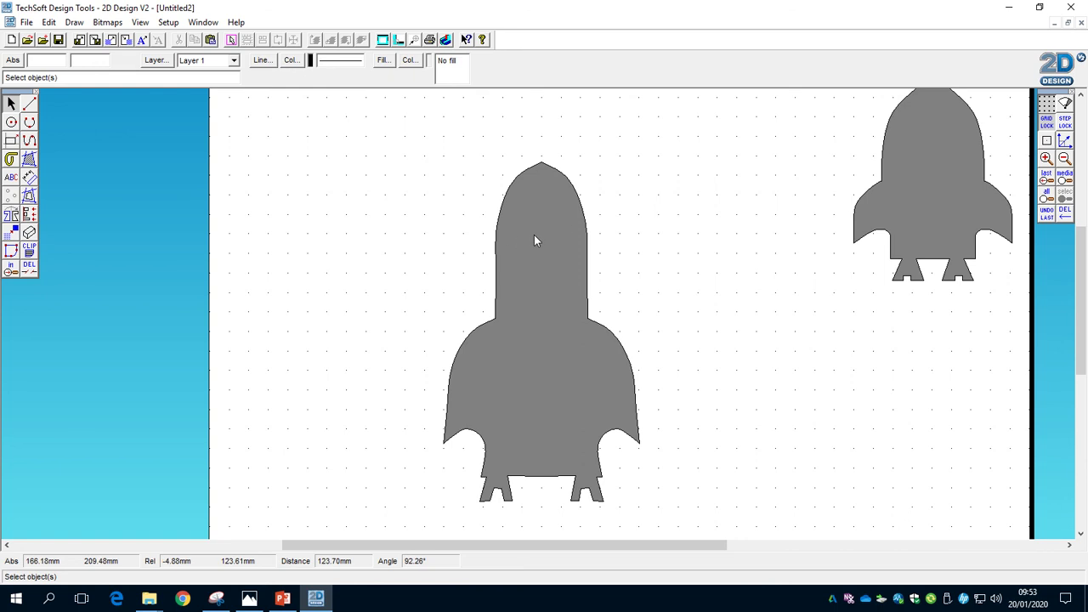
# Draw a circle, narrower than the rocket body, in the empty area beside the rocket's nose.
pyautogui.click(11, 121)
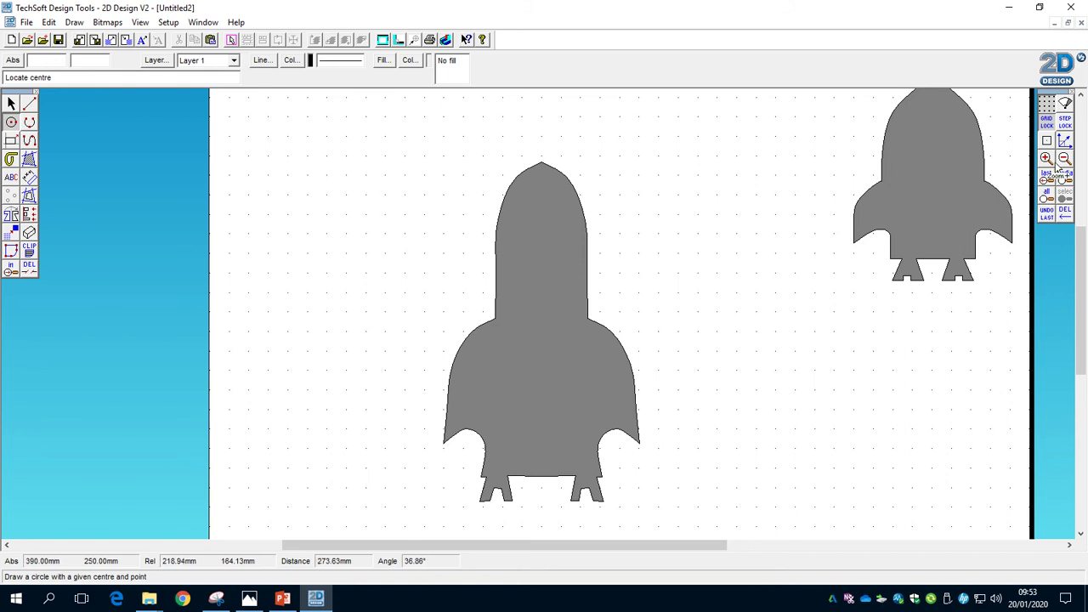
pyautogui.click(417, 212)
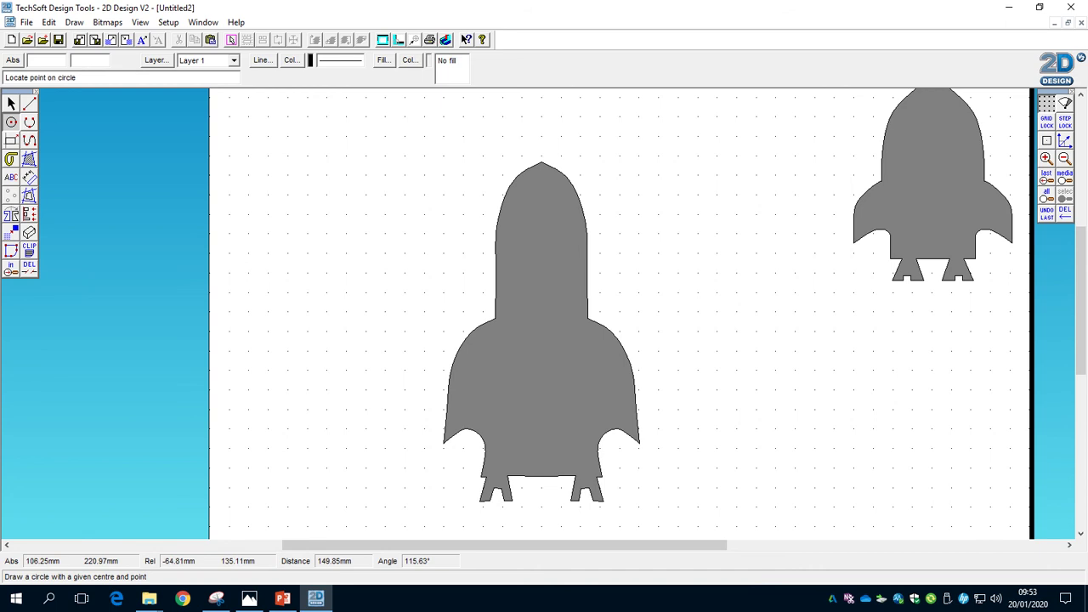
pyautogui.click(440, 231)
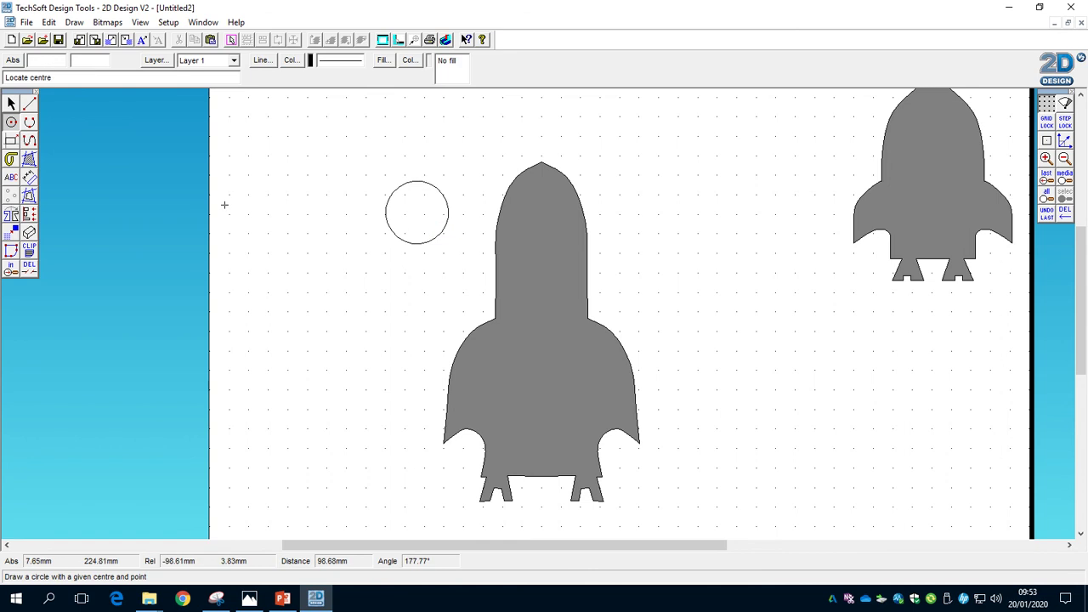
# Fill the new circle beside the rocket with a solid red from the custom colours.
pyautogui.click(11, 102)
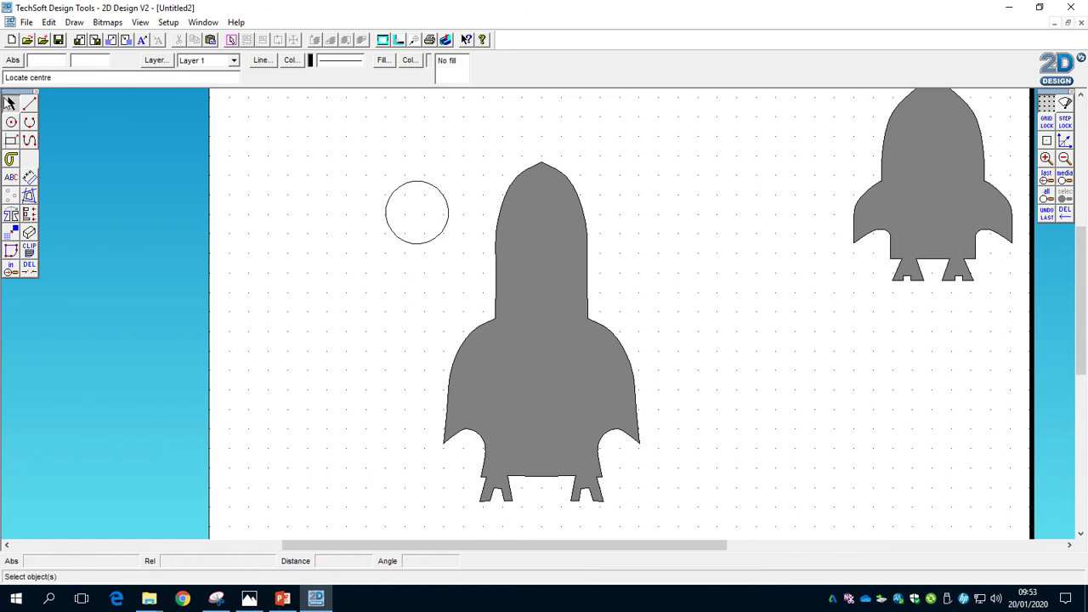
pyautogui.click(425, 183)
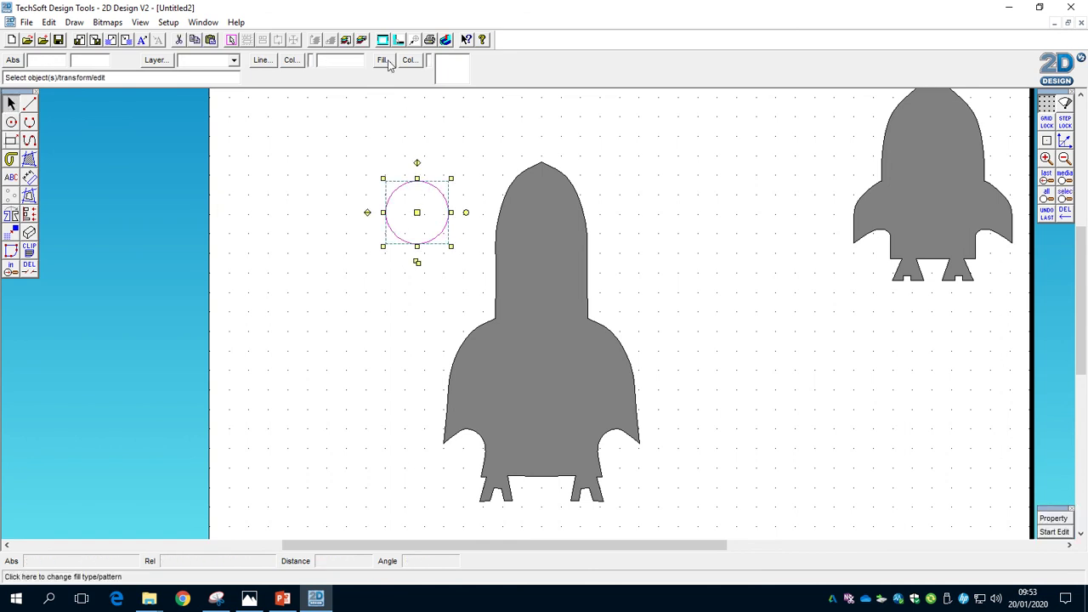
pyautogui.click(384, 61)
pyautogui.click(300, 137)
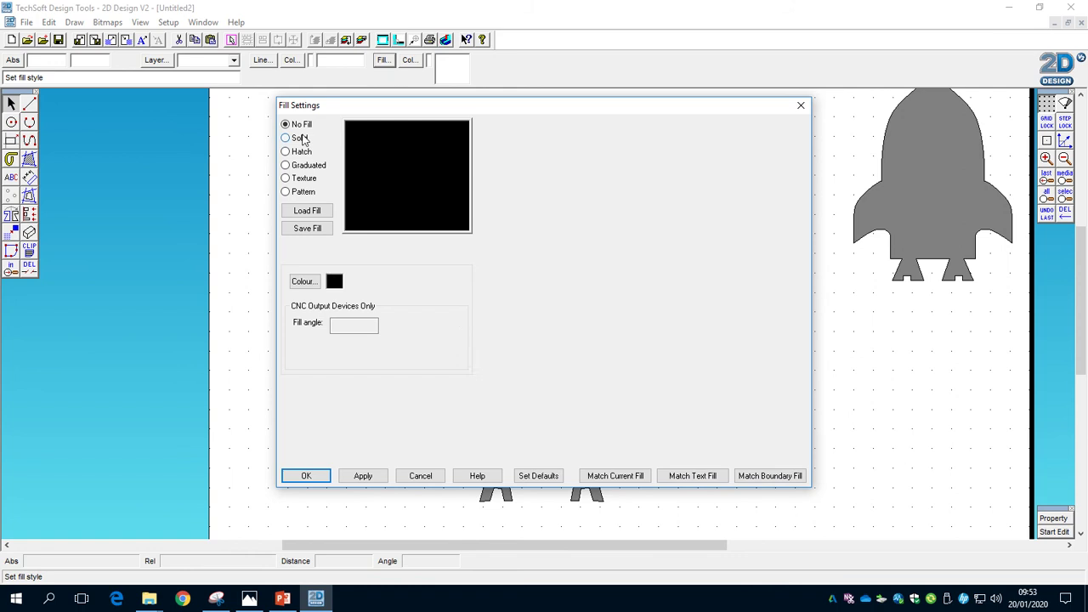
pyautogui.click(311, 280)
pyautogui.click(499, 334)
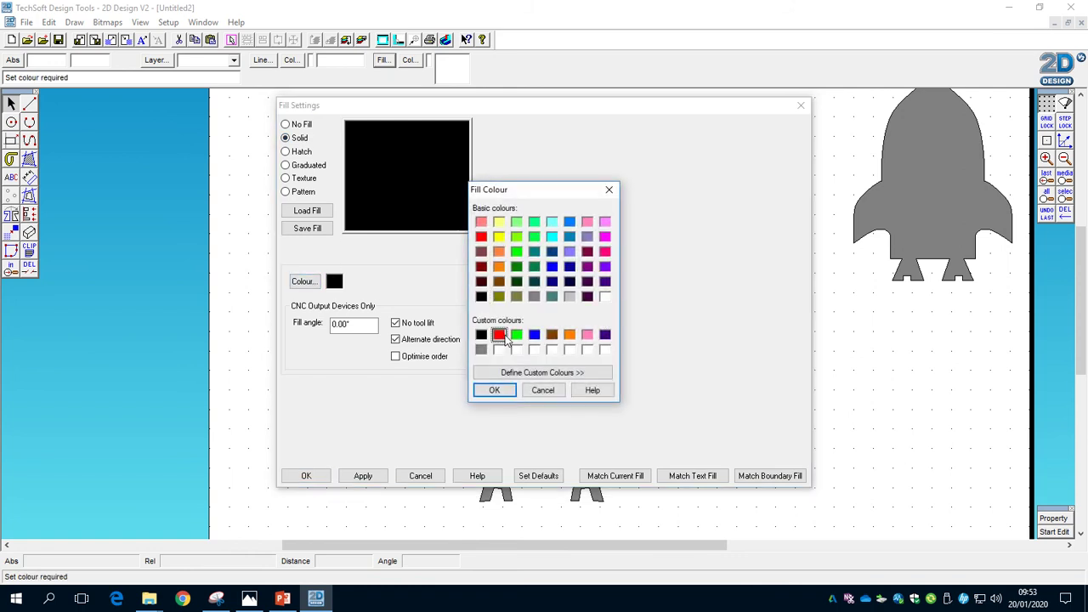
pyautogui.click(494, 390)
pyautogui.click(362, 478)
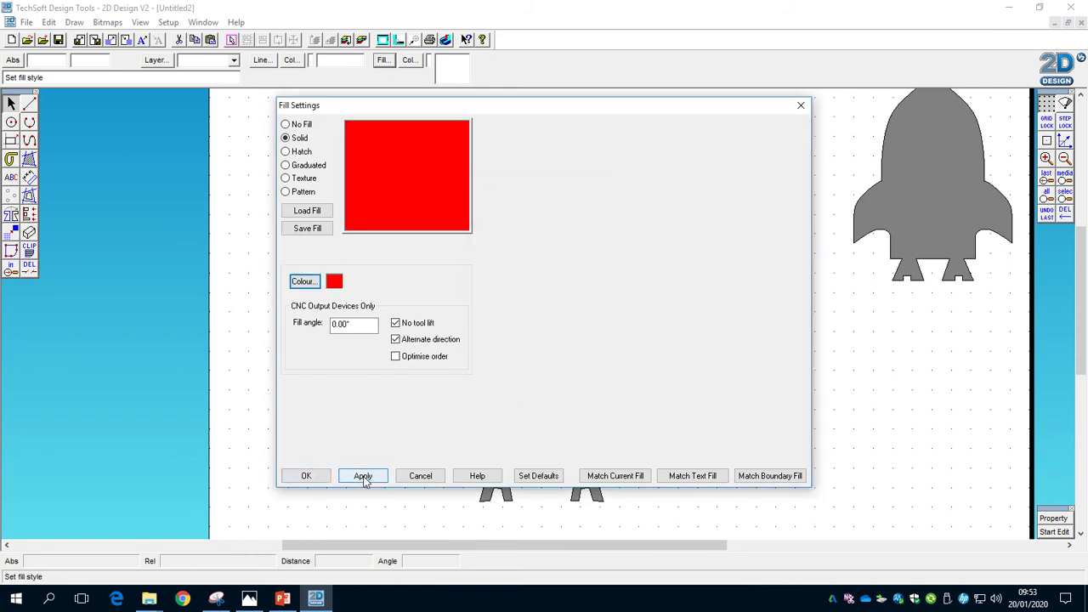
pyautogui.click(306, 476)
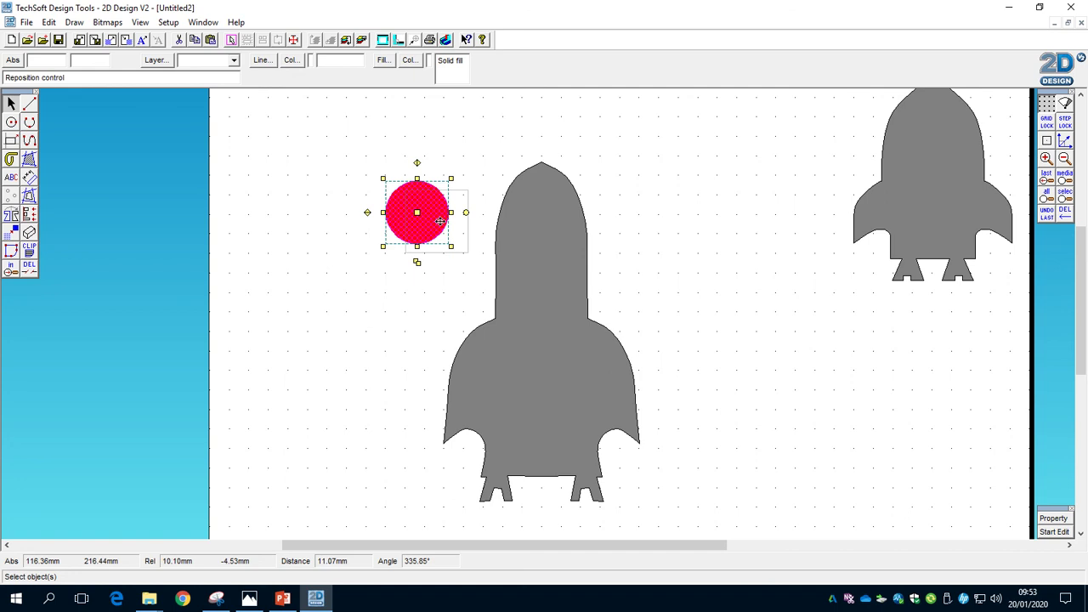
# Move the red circle onto the upper body of the rocket as a window, then deselect it.
pyautogui.moveTo(439, 220); pyautogui.dragTo(538, 234)
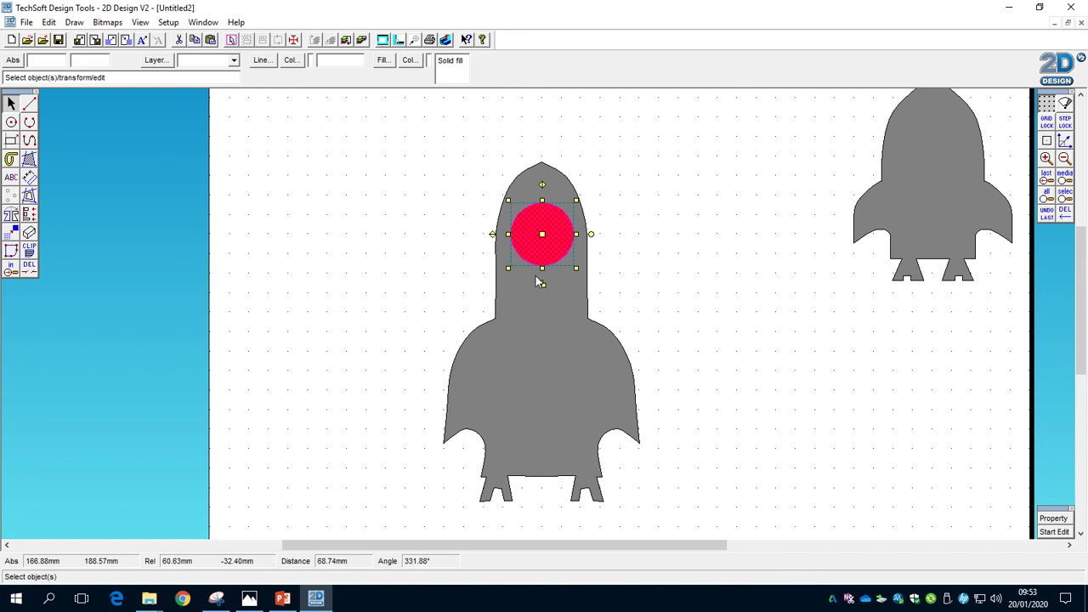
pyautogui.click(409, 235)
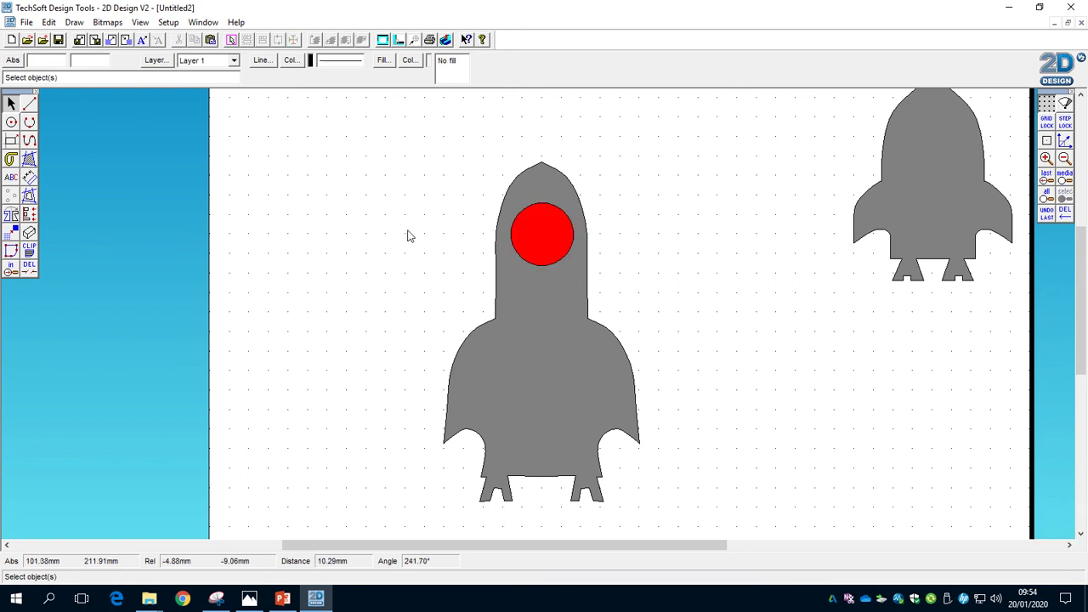
pyautogui.click(10, 123)
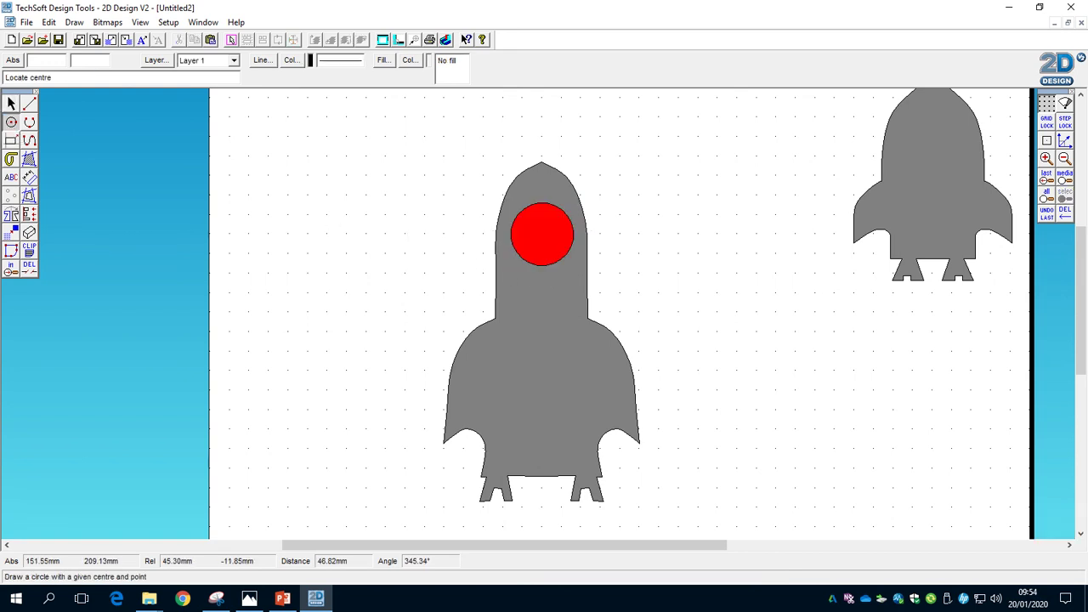
pyautogui.click(524, 221)
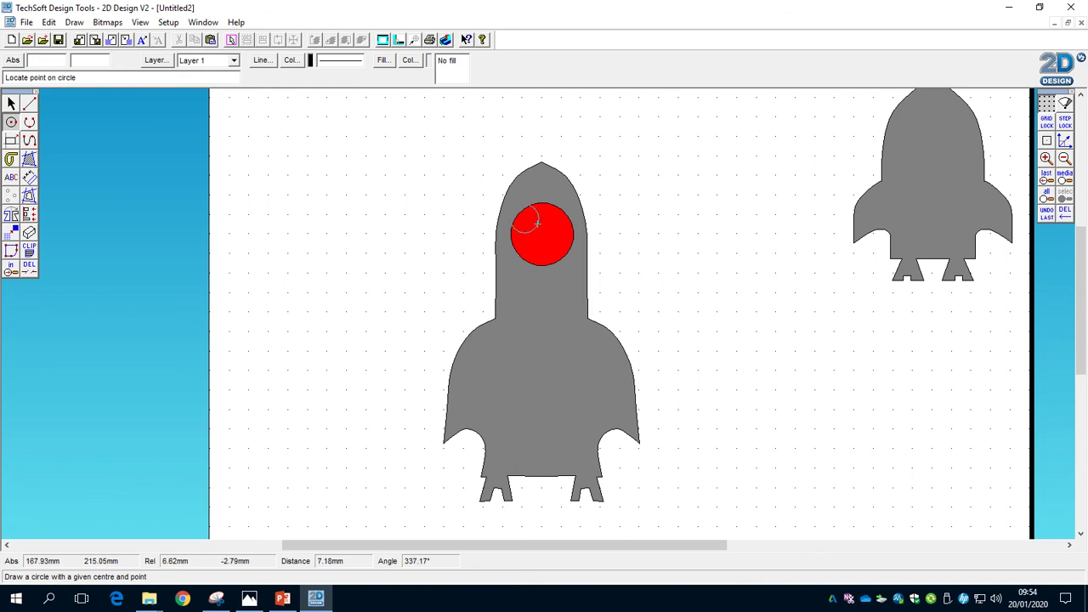
pyautogui.press('Escape')
# Draw a smaller circle of about 12 mm radius from the centre of the red circle.
pyautogui.click(10, 123)
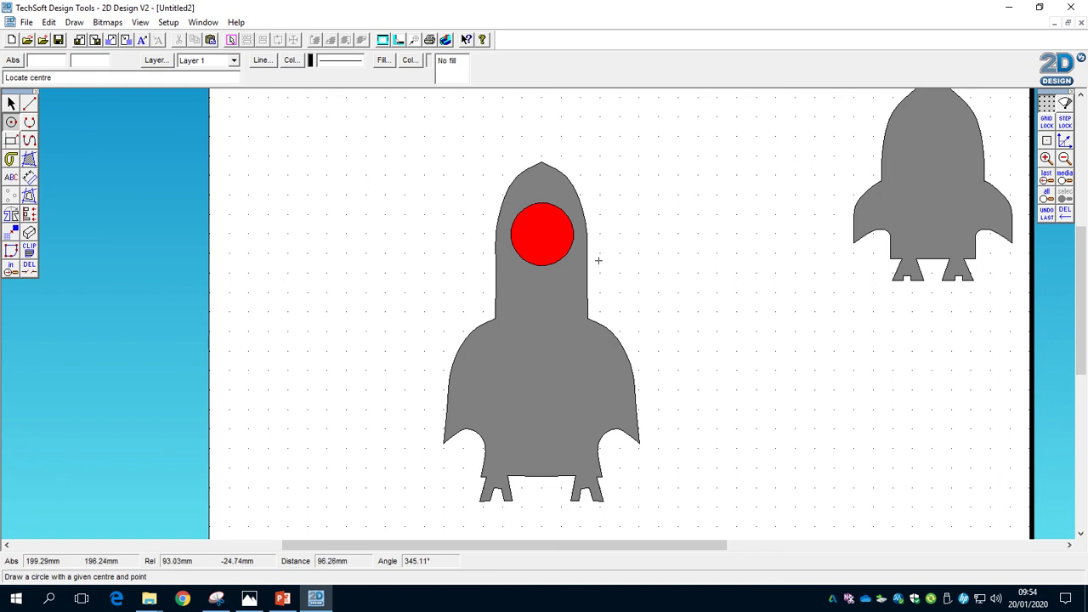
pyautogui.click(541, 233)
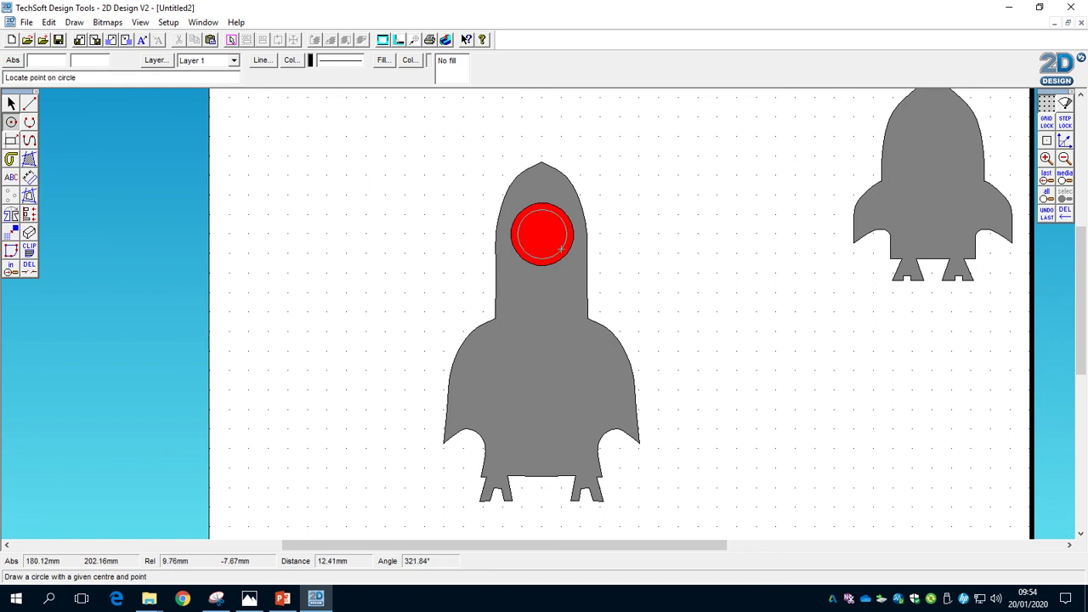
pyautogui.press('Escape')
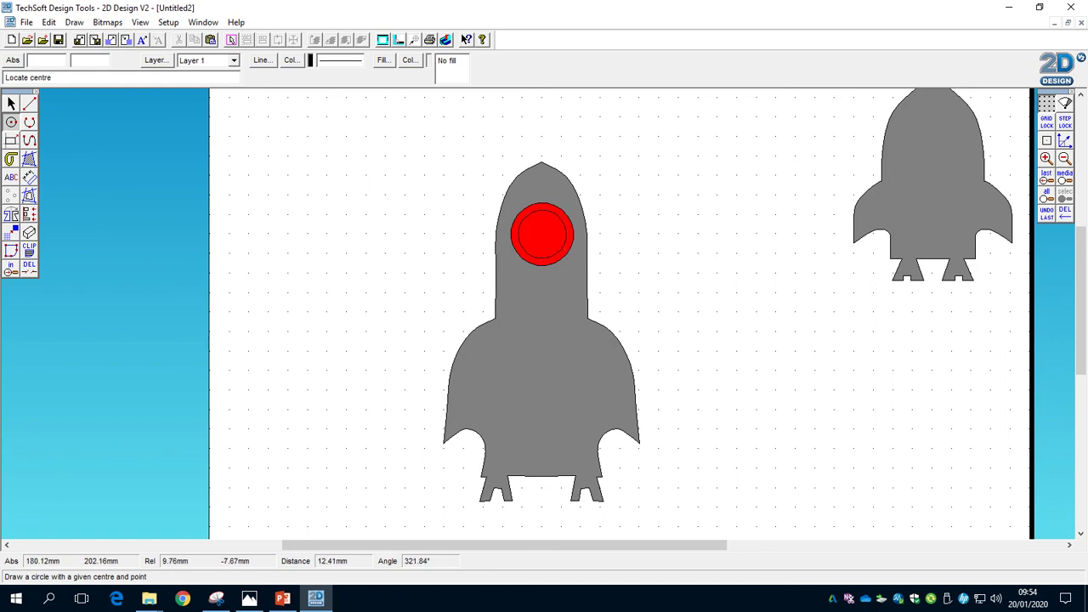
# Give the inner circle a linear graduated fill running from custom blue to white.
pyautogui.click(12, 102)
pyautogui.click(556, 217)
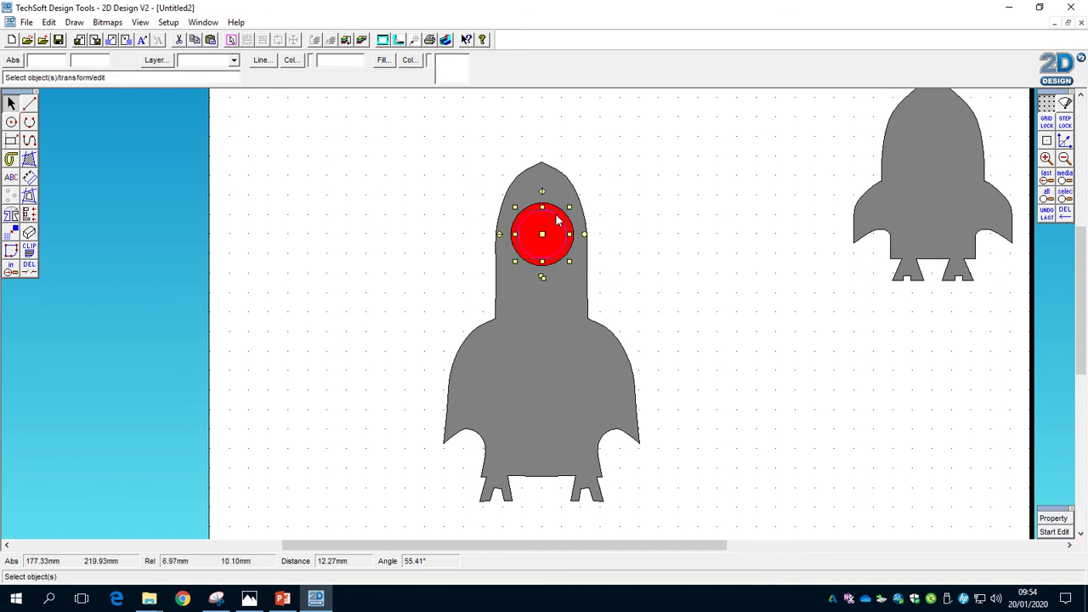
pyautogui.click(383, 61)
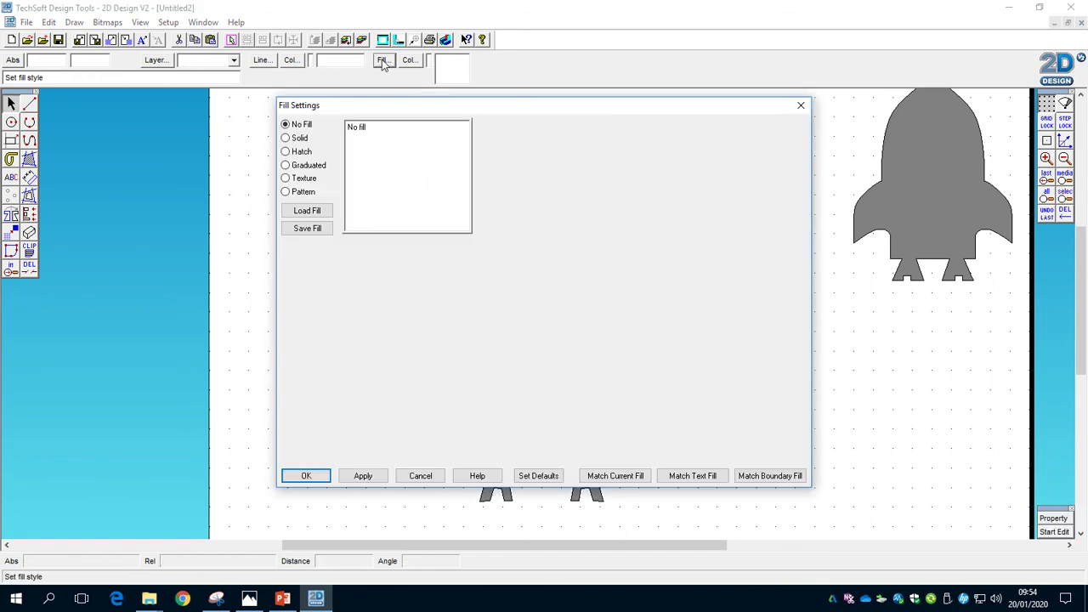
pyautogui.click(300, 167)
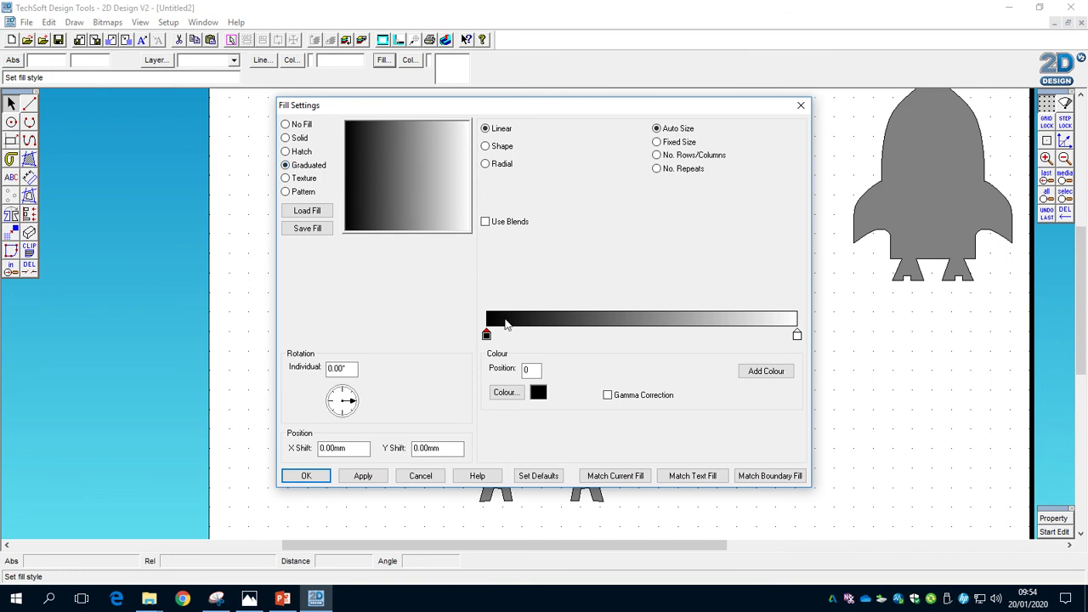
pyautogui.click(504, 393)
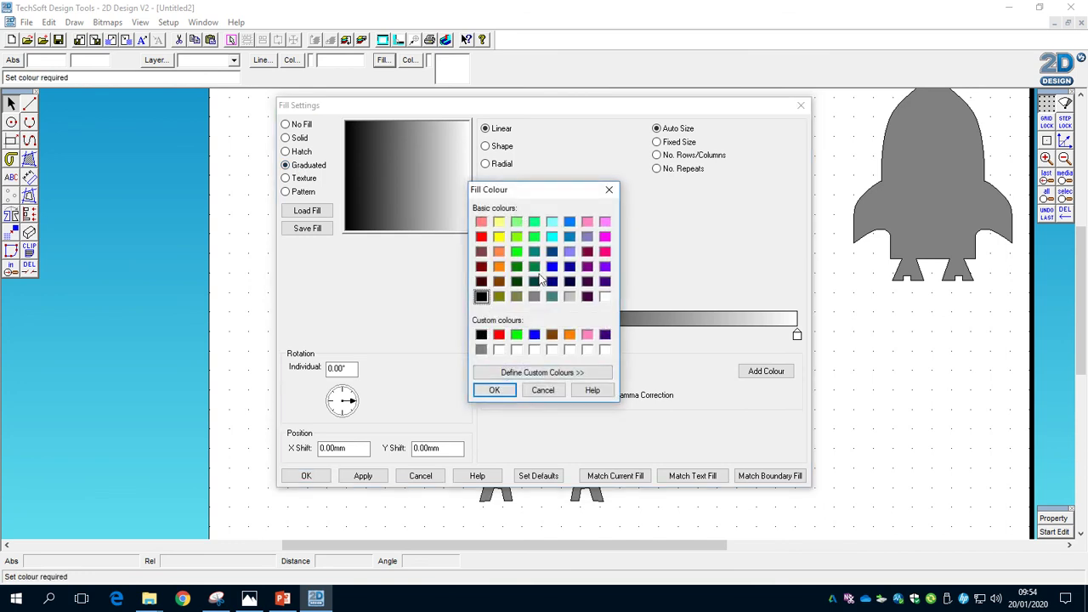
pyautogui.click(534, 334)
pyautogui.click(494, 390)
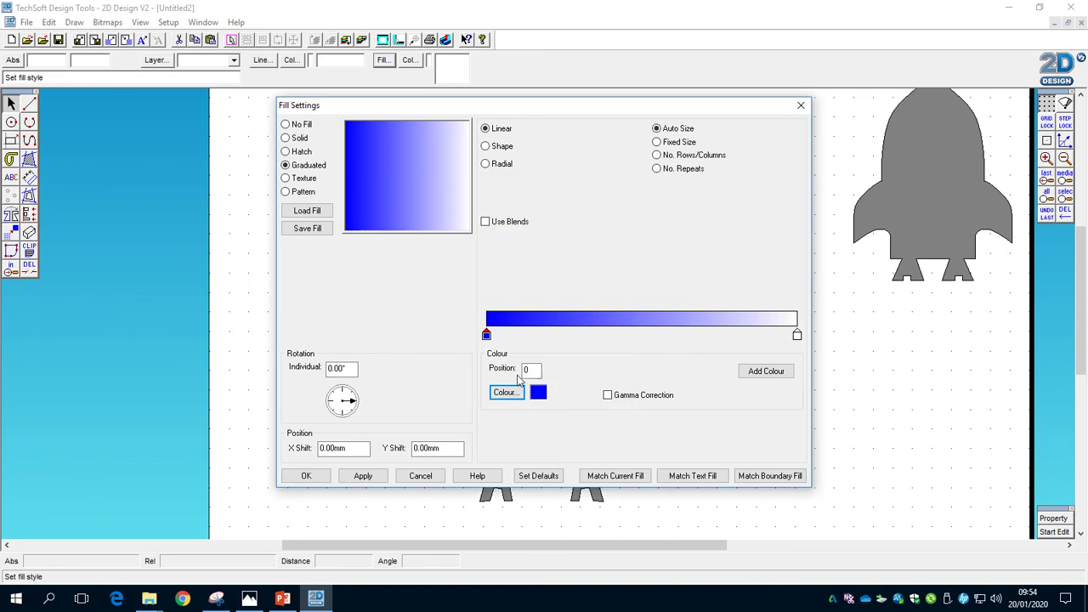
# Rotate the inner circle's graduated fill to 45°, apply it and deselect the circle.
pyautogui.moveTo(354, 400); pyautogui.dragTo(349, 395)
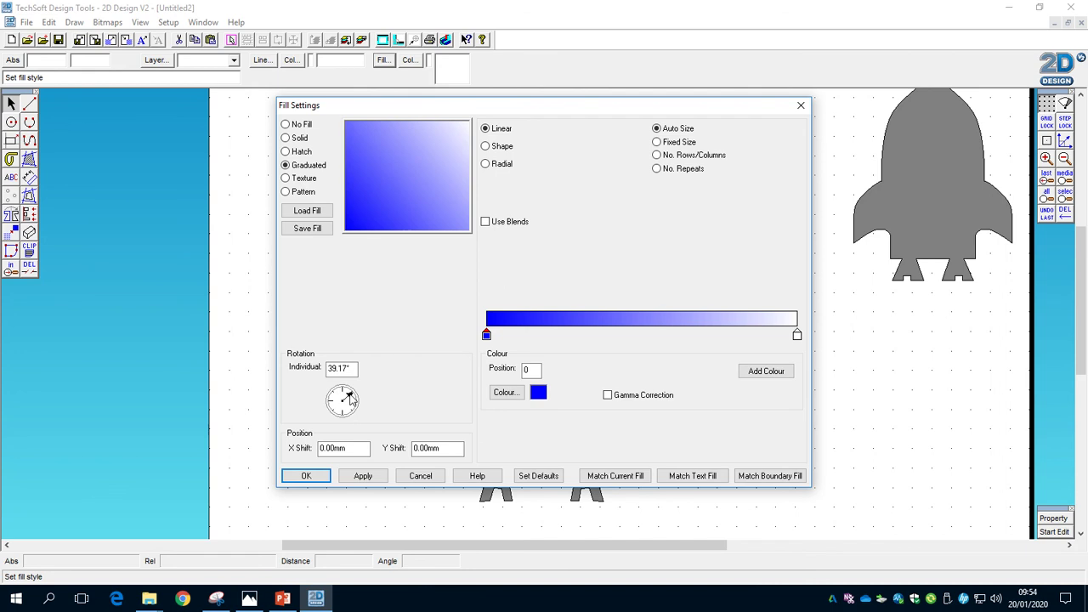
pyautogui.click(350, 393)
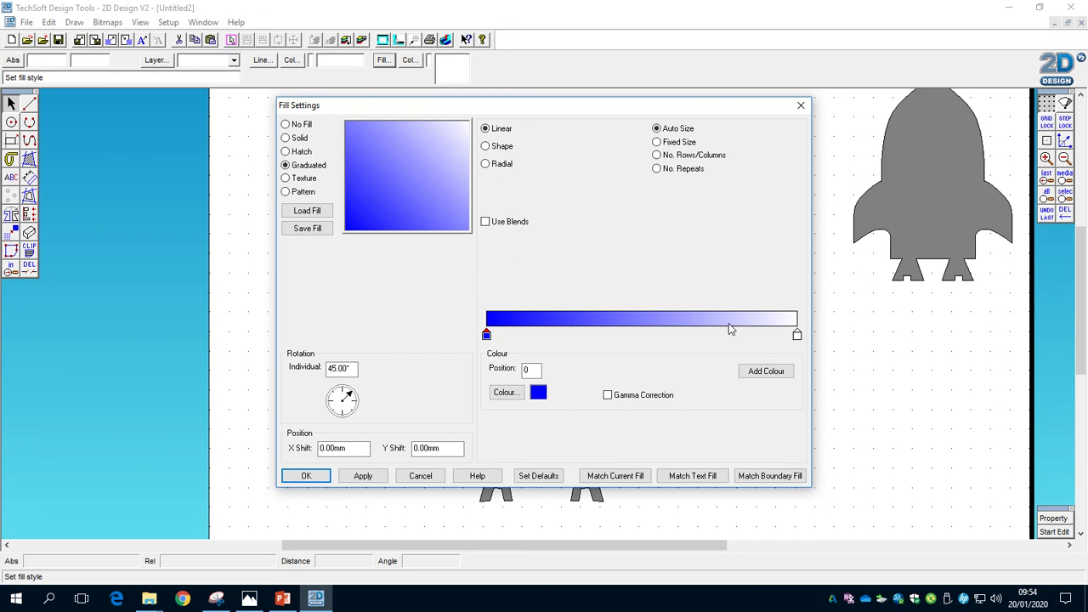
pyautogui.click(363, 476)
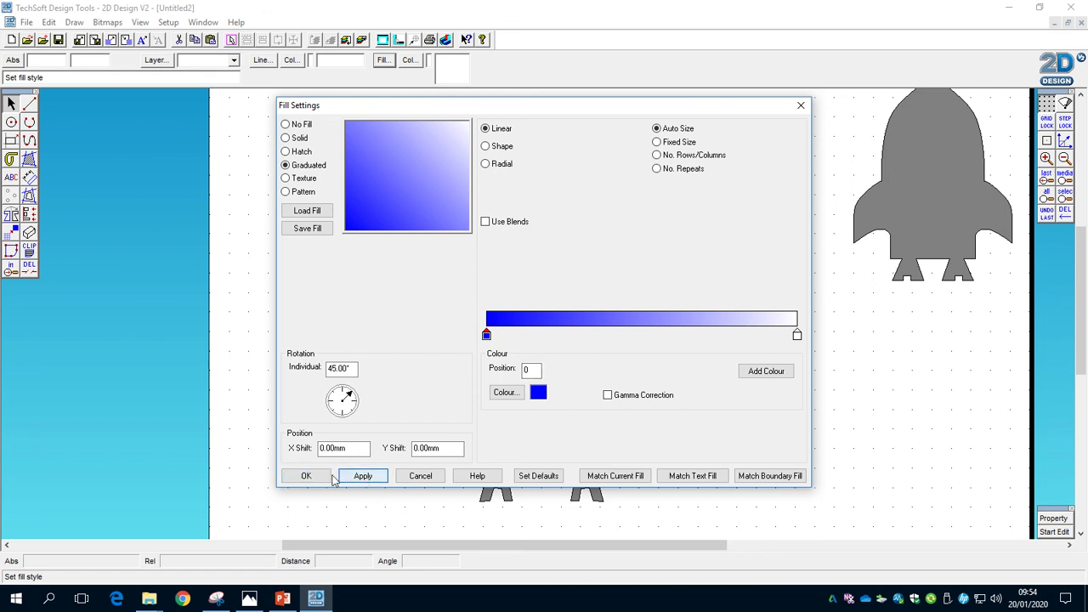
pyautogui.click(305, 476)
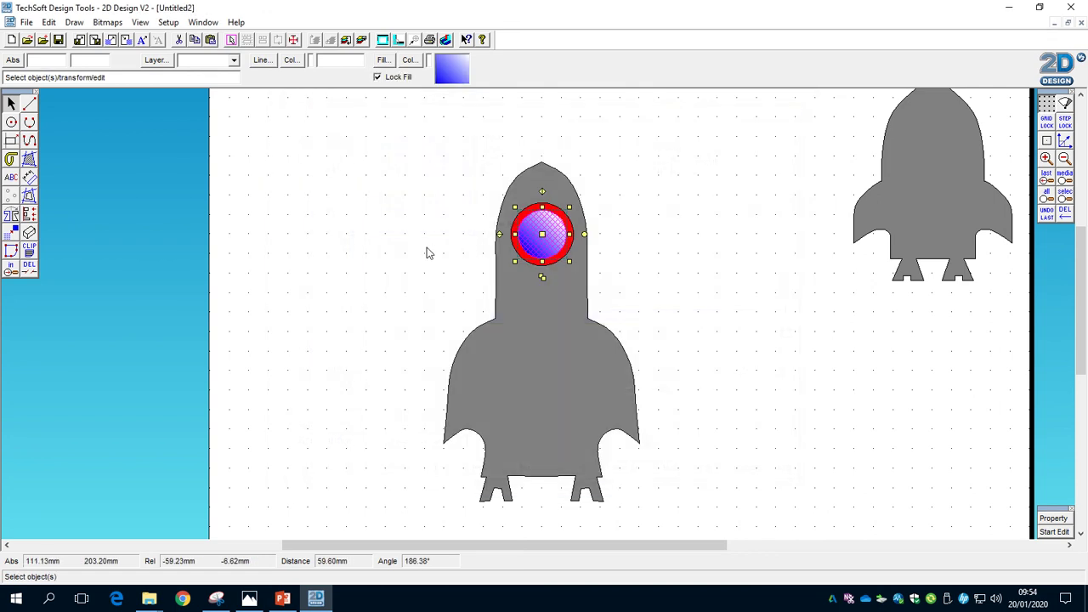
pyautogui.click(429, 252)
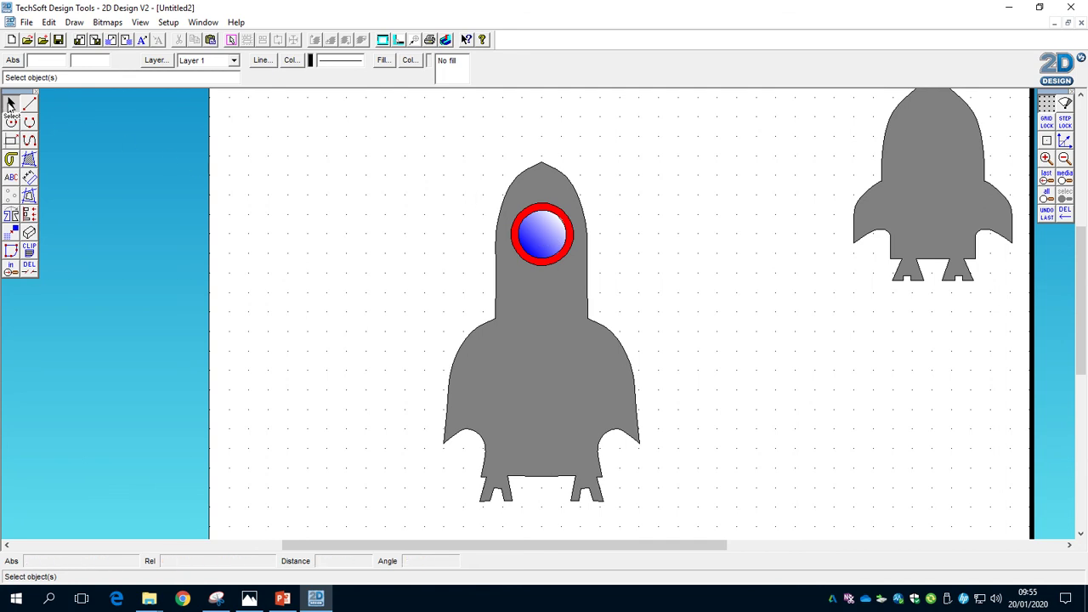
# Select both window circles and align them with Centre Vertically, relative to the selected objects.
pyautogui.moveTo(473, 192); pyautogui.dragTo(619, 287)
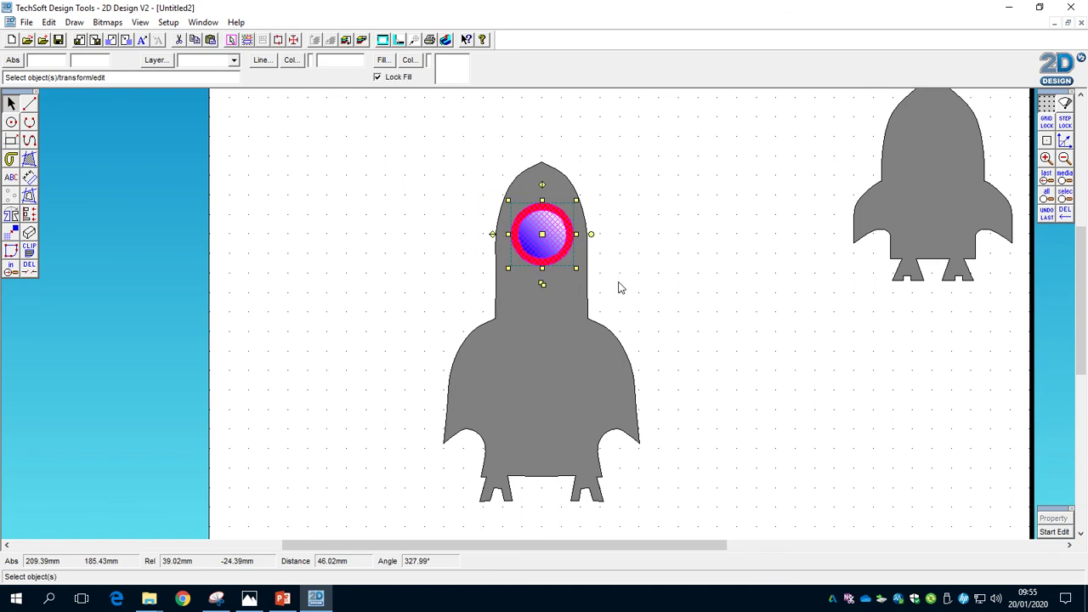
pyautogui.click(48, 22)
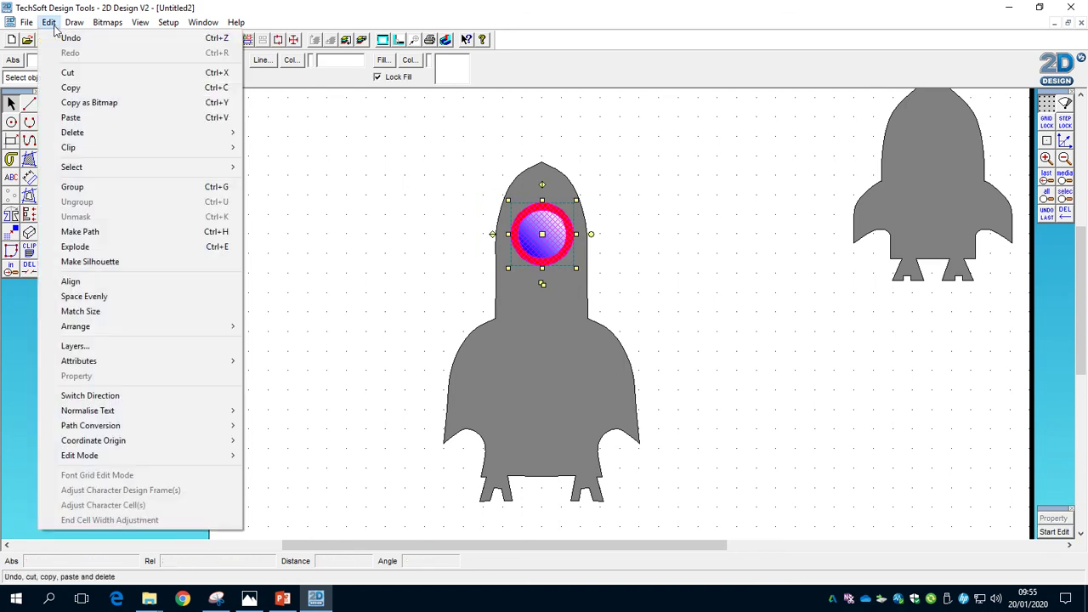
pyautogui.click(85, 283)
pyautogui.click(487, 289)
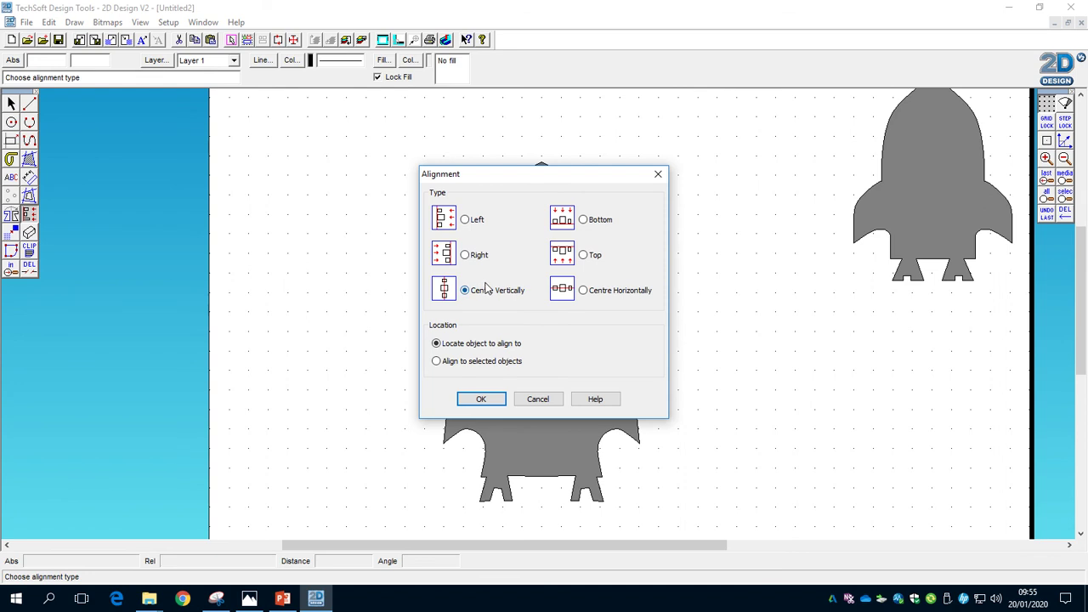
pyautogui.click(467, 361)
pyautogui.click(480, 398)
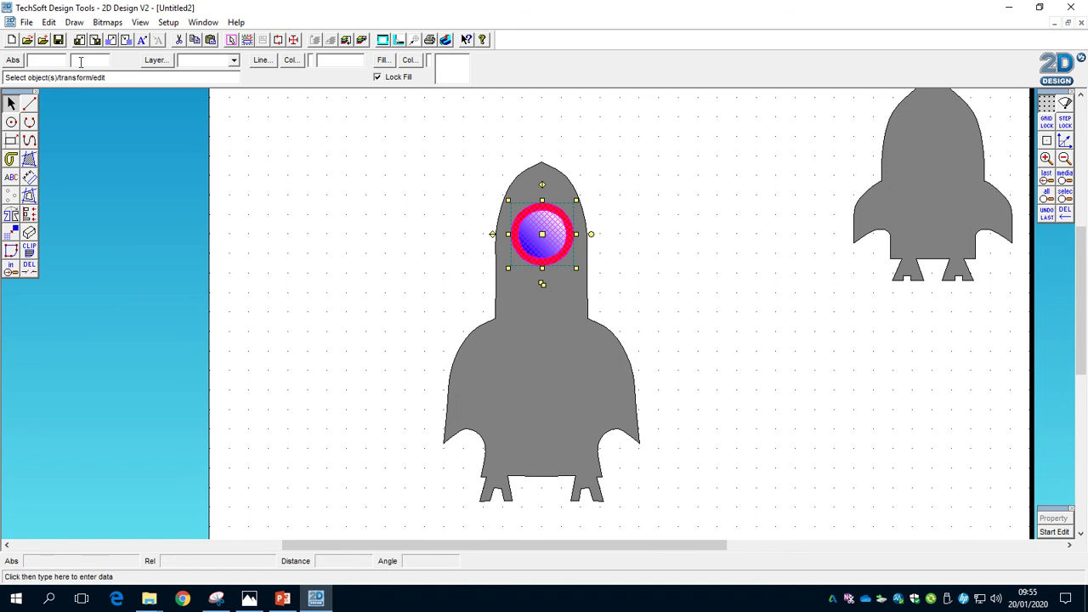
# Align the two selected window circles with Centre Horizontally, relative to the selected objects.
pyautogui.click(49, 22)
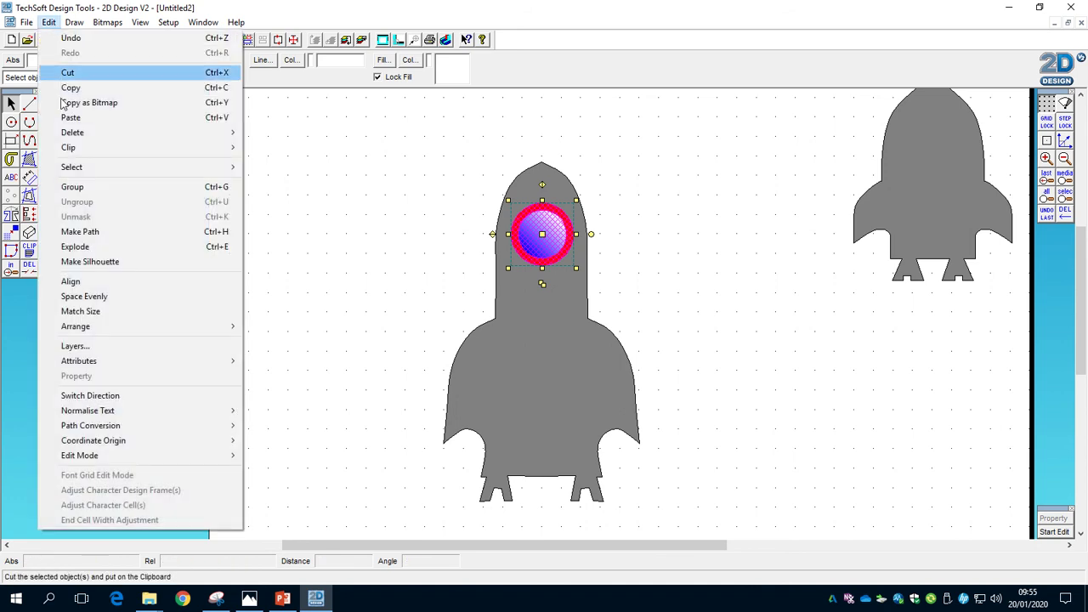
pyautogui.click(93, 280)
pyautogui.click(587, 293)
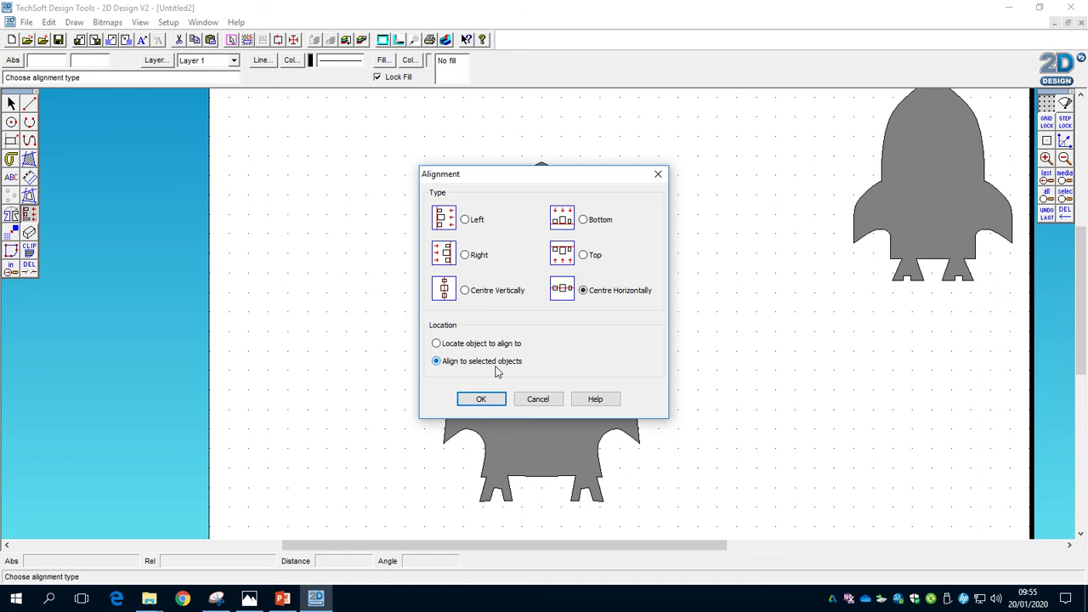
pyautogui.click(489, 399)
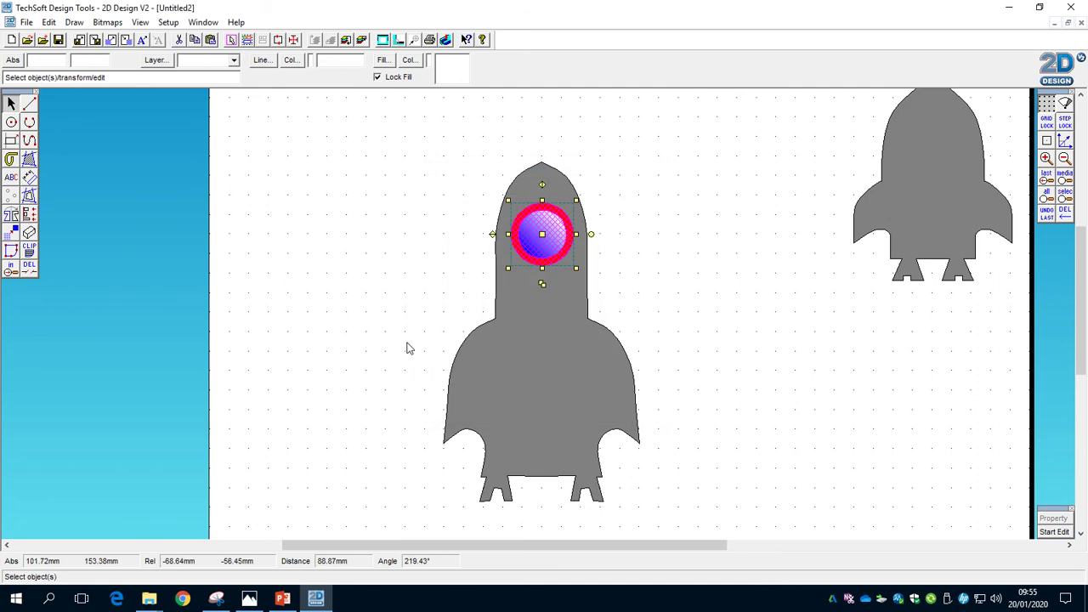
# Group the red ring and the graduated inner circle into one window object.
pyautogui.click(405, 334)
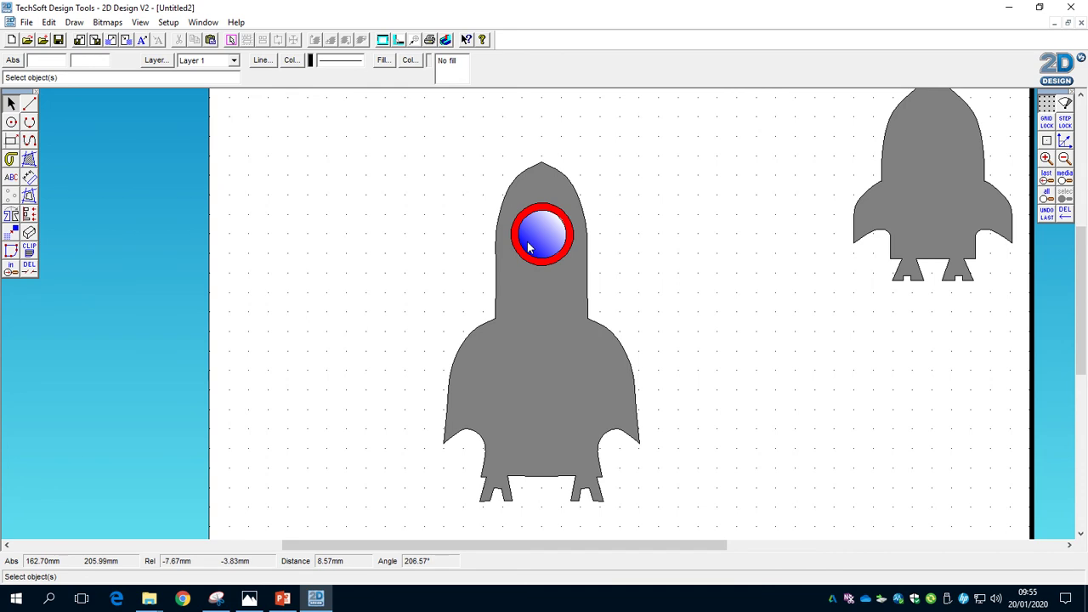
pyautogui.moveTo(464, 192); pyautogui.dragTo(633, 292)
pyautogui.click(49, 23)
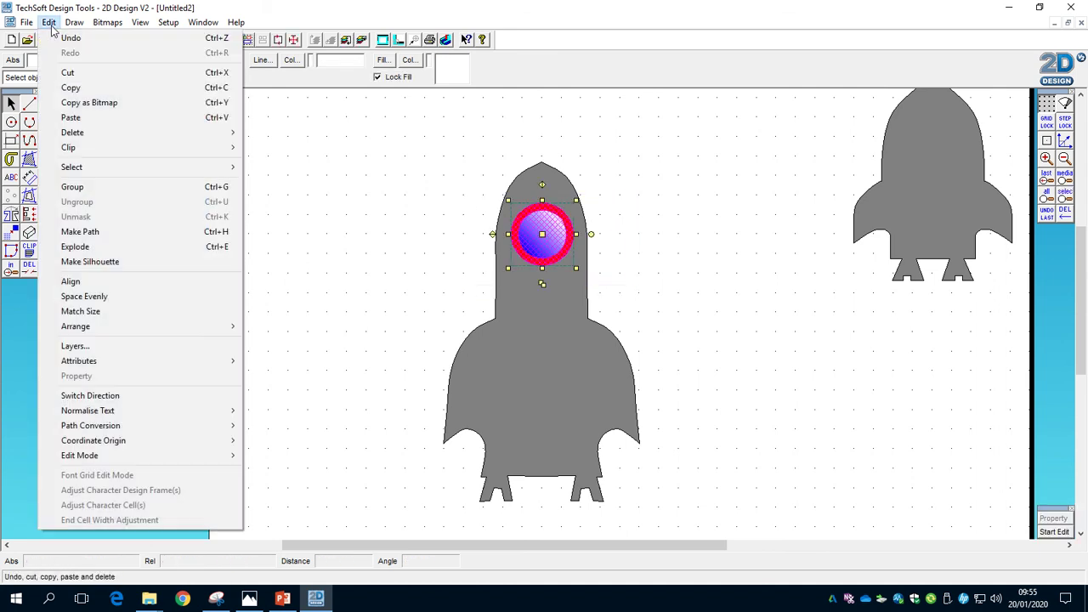
pyautogui.click(81, 186)
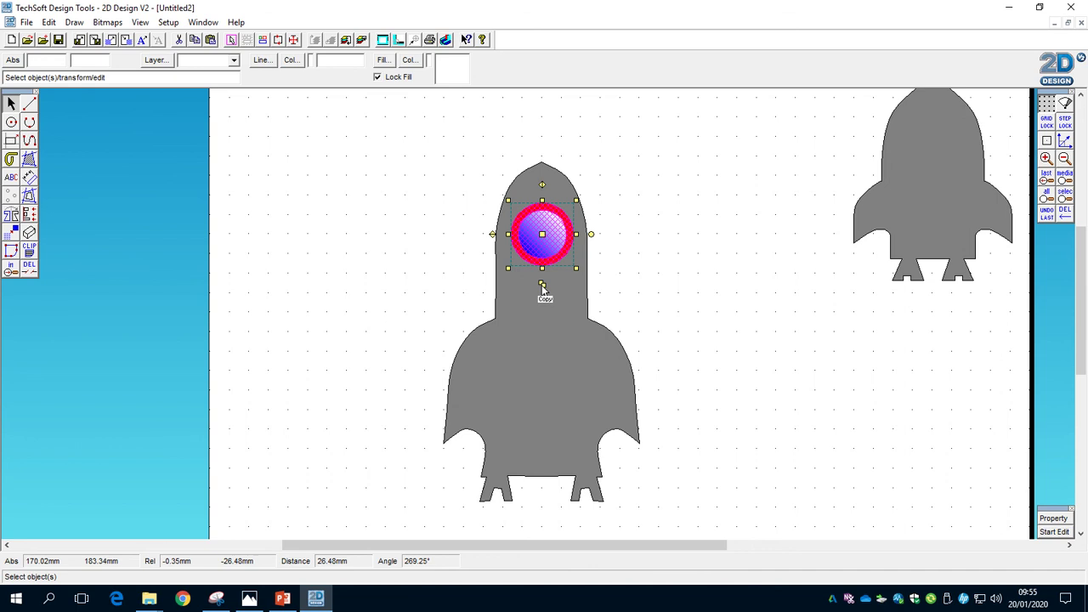
# Copy the grouped window to the middle of the rocket's lower body and scale the copy down slightly.
pyautogui.moveTo(542, 291); pyautogui.dragTo(562, 306)
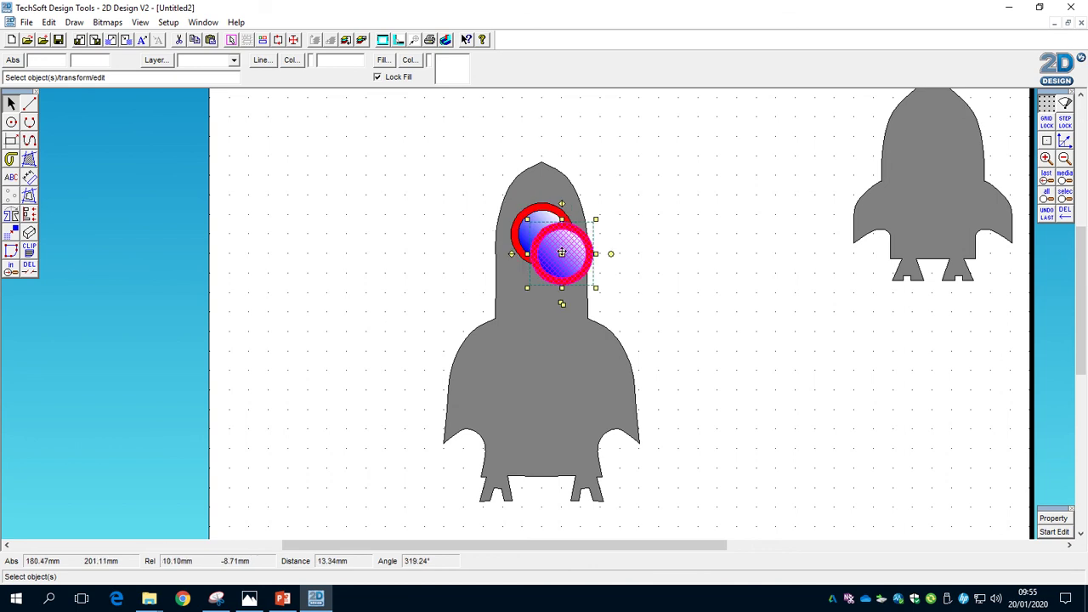
pyautogui.moveTo(561, 252); pyautogui.dragTo(541, 389)
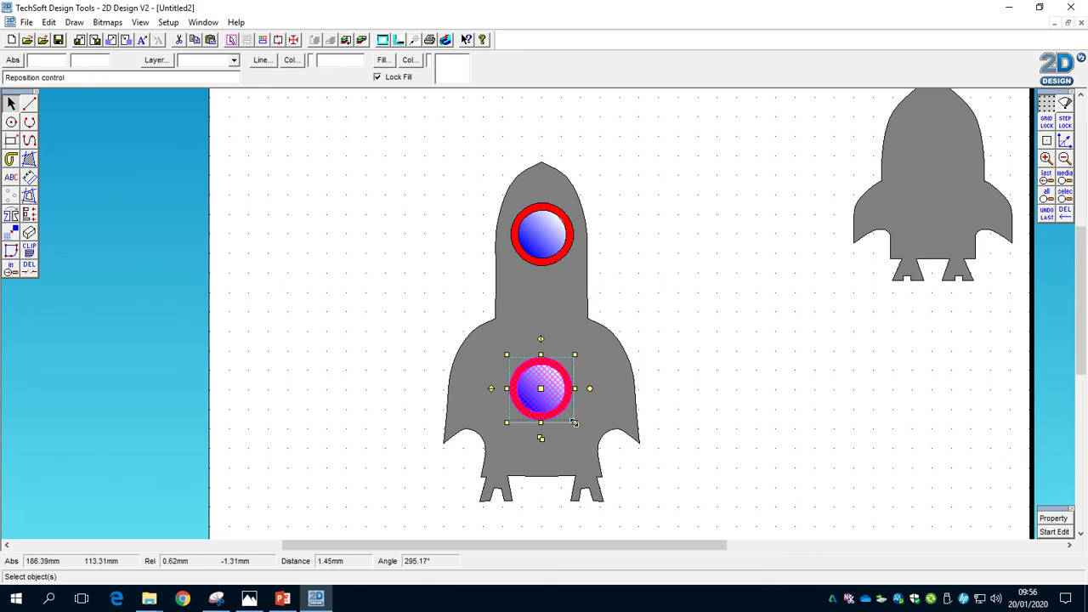
pyautogui.moveTo(566, 414); pyautogui.dragTo(543, 388)
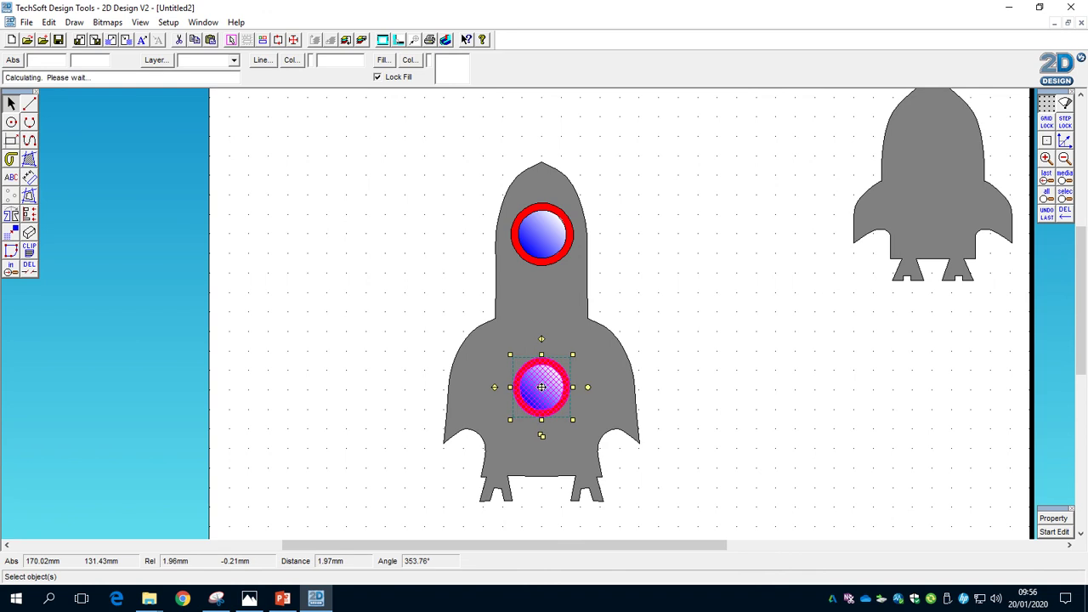
pyautogui.click(714, 349)
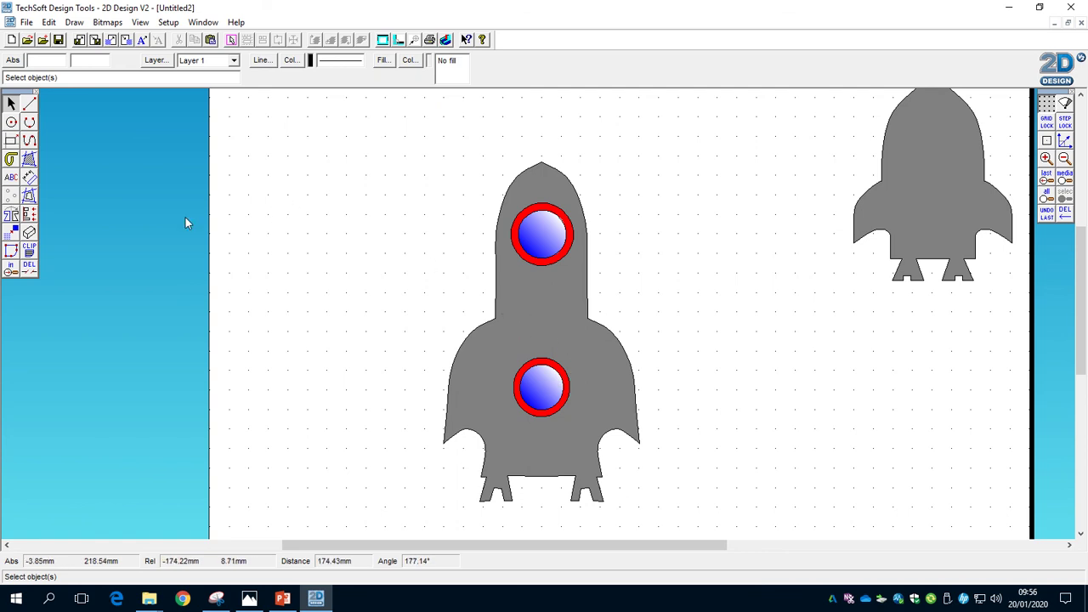
# Draw a rectangle about 46 by 10 mm across the rocket's body, directly above the shoulders.
pyautogui.click(12, 143)
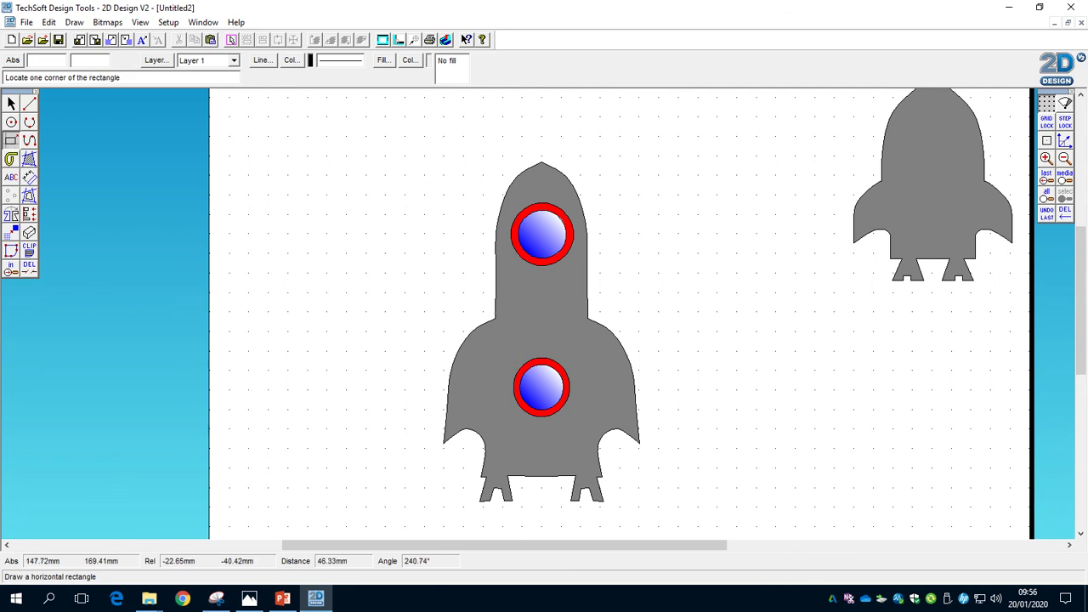
pyautogui.click(671, 96)
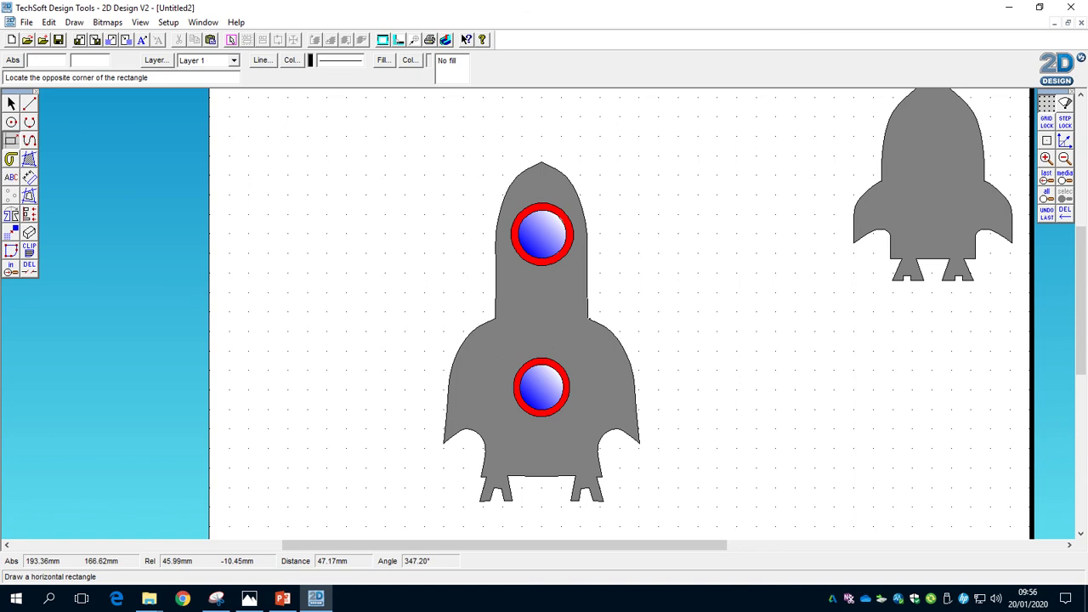
pyautogui.click(589, 319)
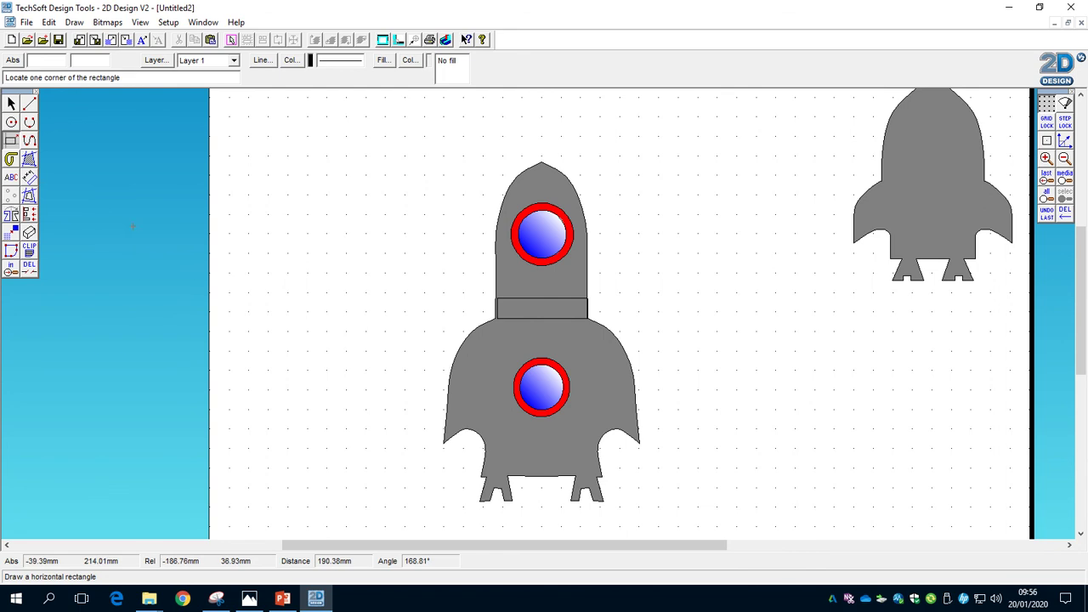
# Give the band above the shoulders a solid yellow fill and stretch its left end out to the body's edge.
pyautogui.click(11, 102)
pyautogui.click(538, 315)
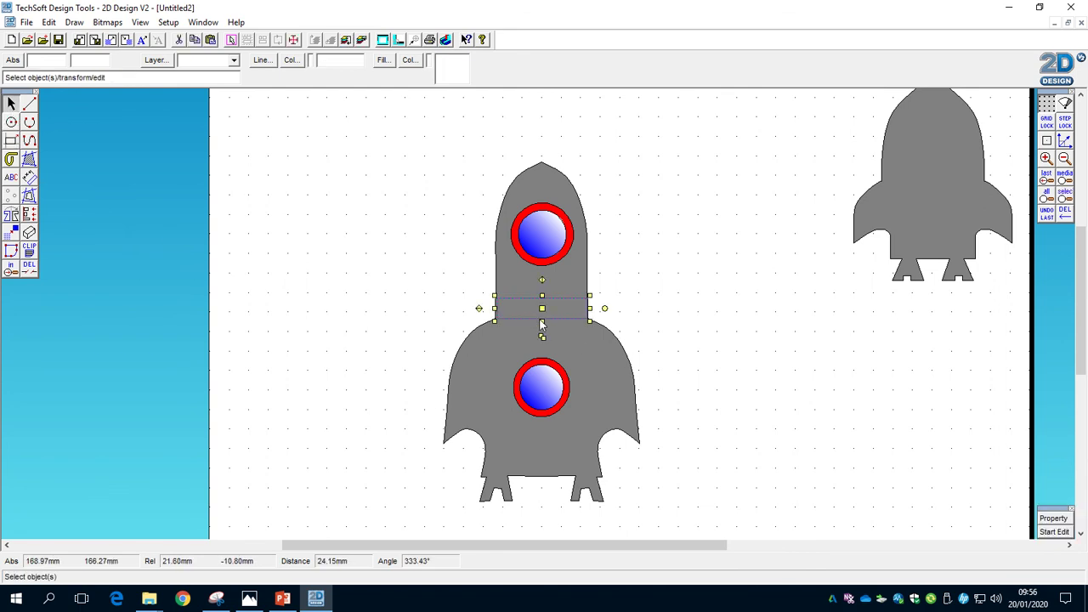
pyautogui.click(382, 59)
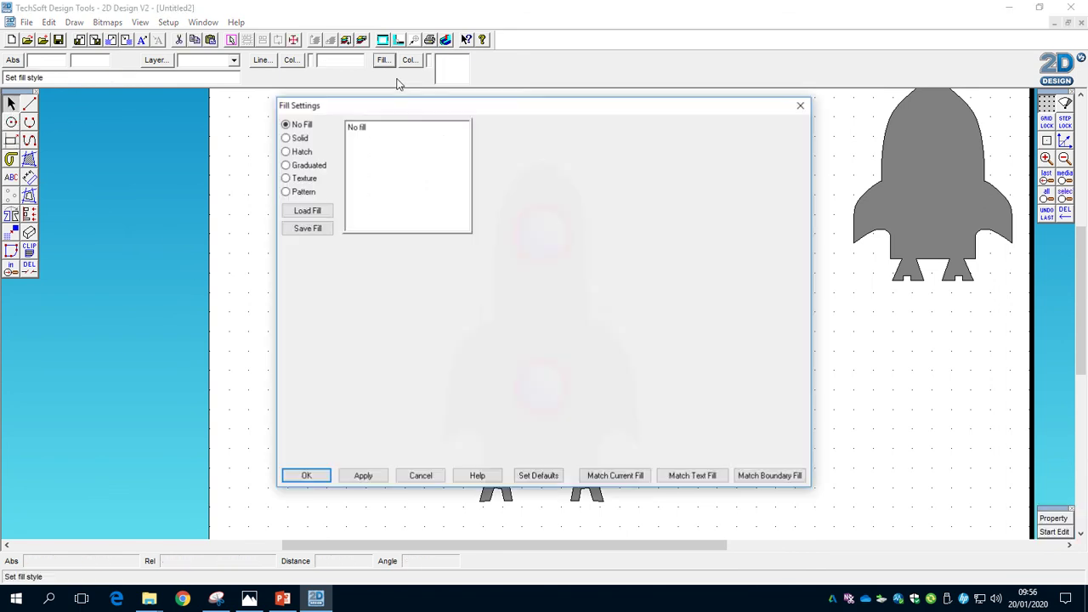
pyautogui.click(298, 138)
pyautogui.click(306, 281)
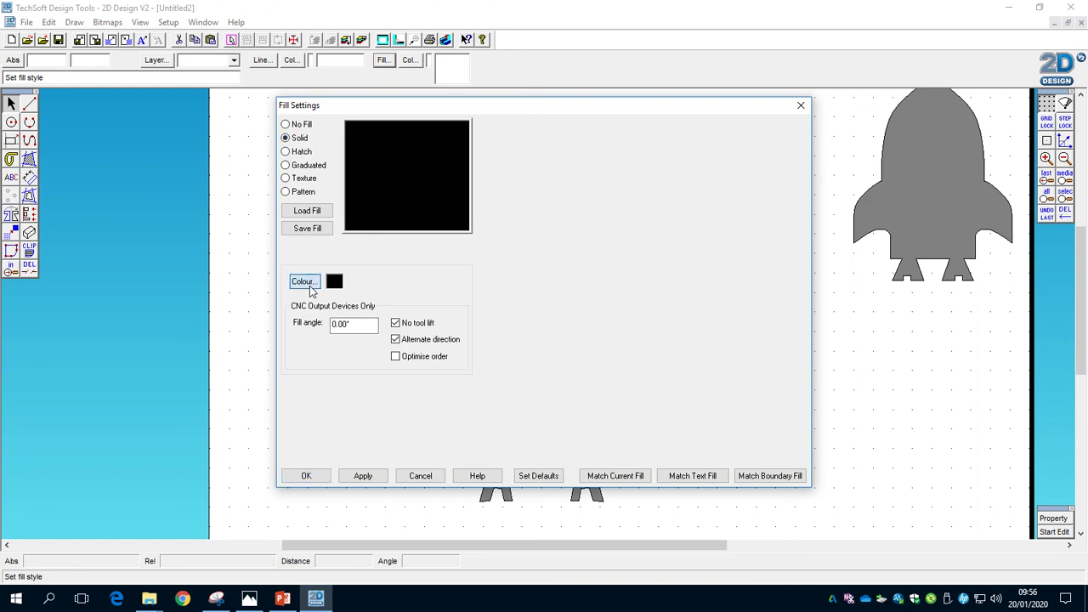
pyautogui.click(500, 237)
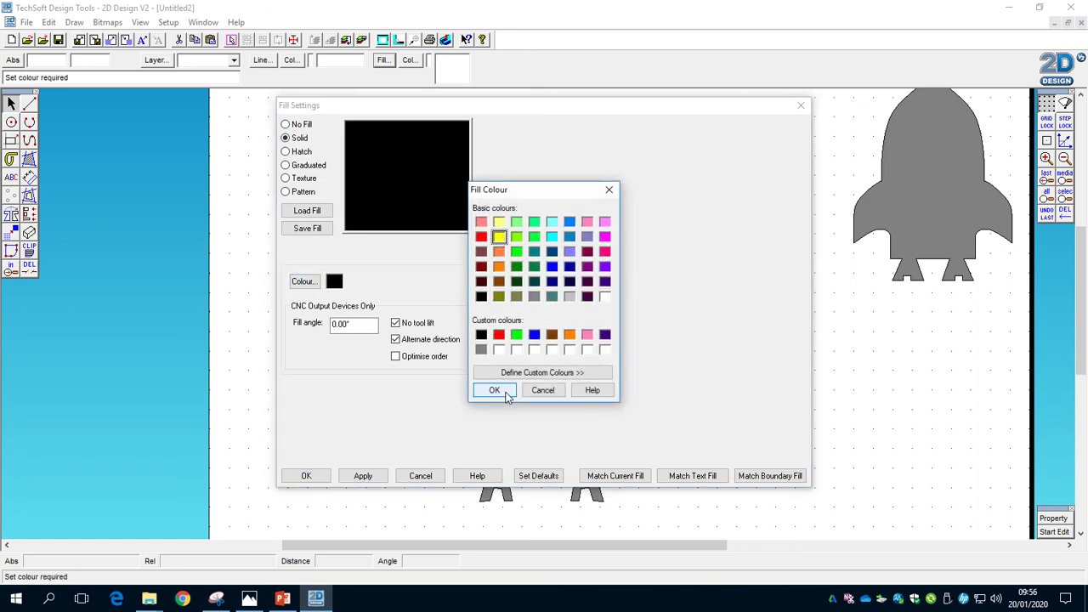
pyautogui.click(500, 391)
pyautogui.click(362, 475)
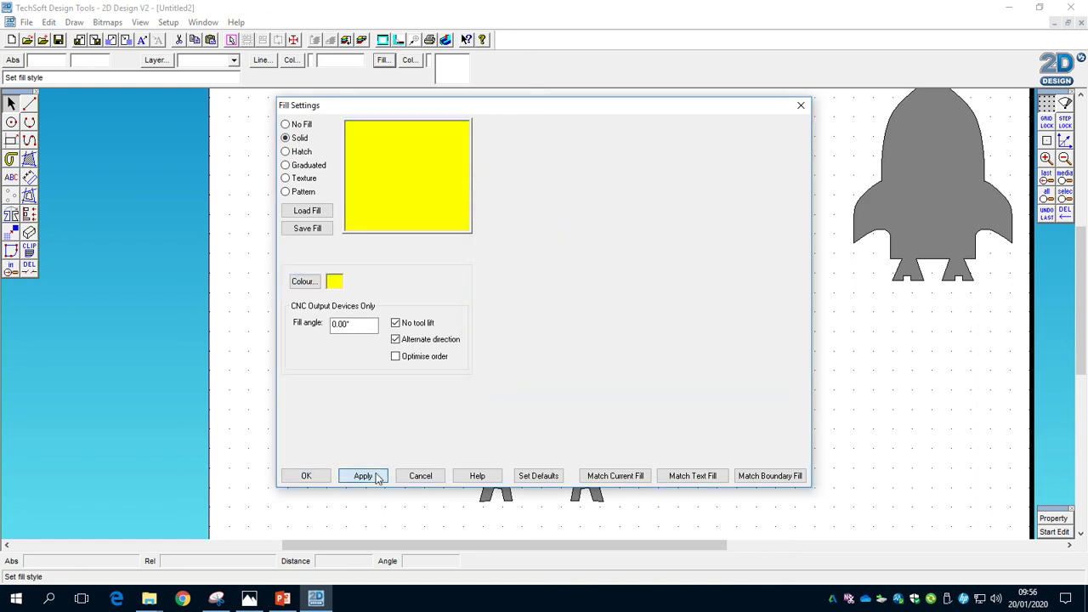
pyautogui.click(306, 475)
pyautogui.click(404, 389)
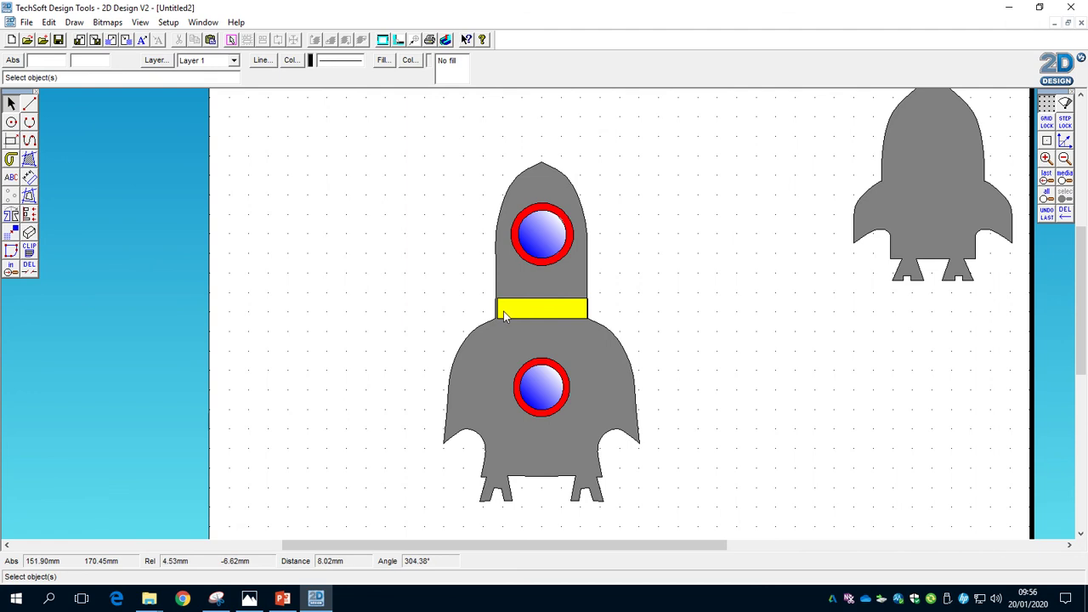
pyautogui.click(501, 310)
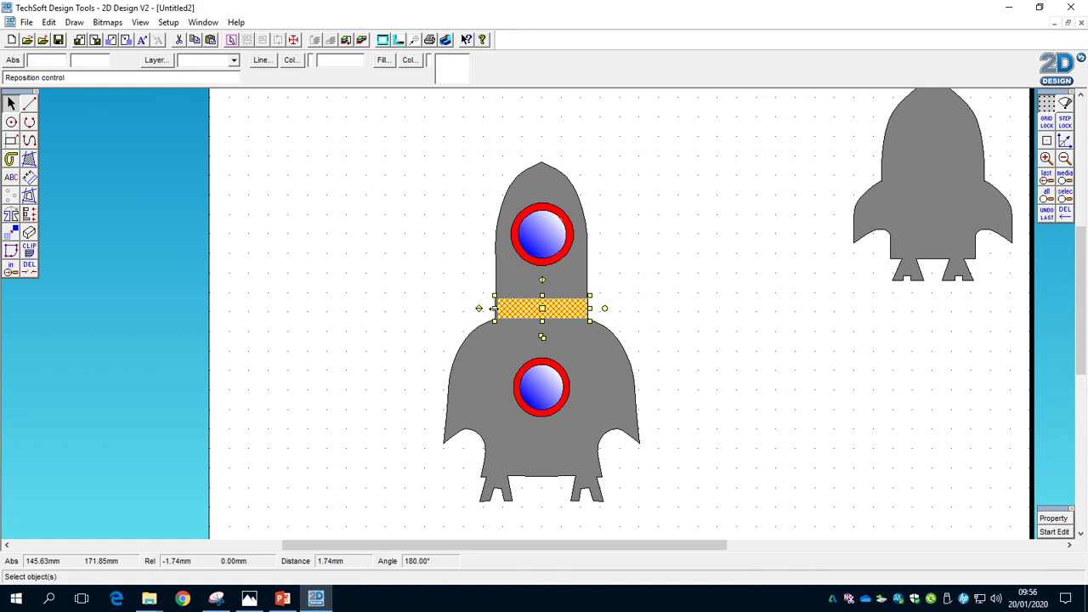
pyautogui.click(438, 310)
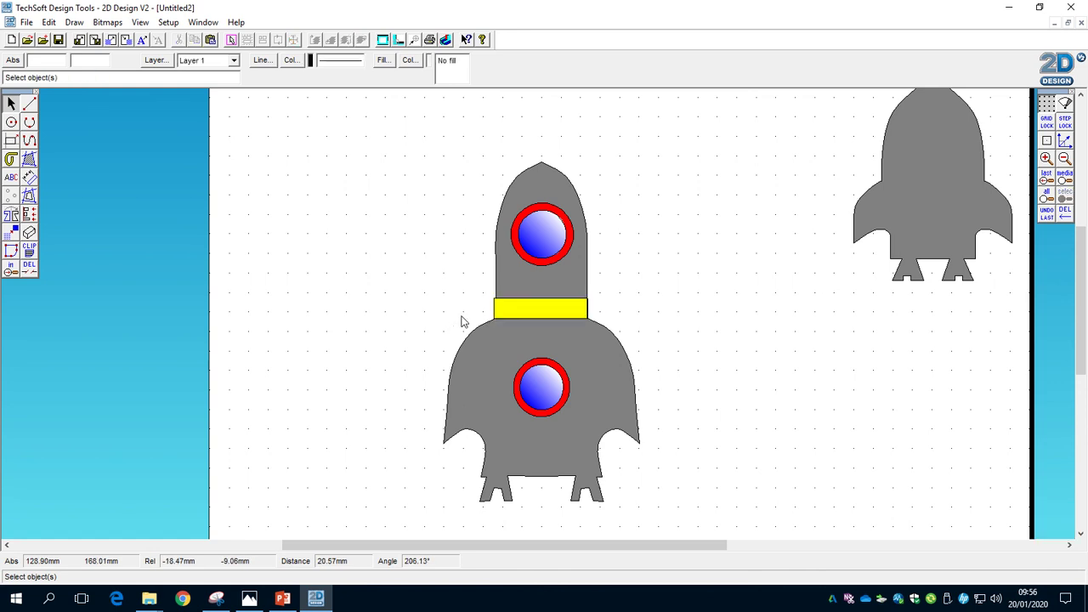
# Draw a second rectangle about 62 by 10 mm across the rocket's base, directly above the feet.
pyautogui.click(11, 142)
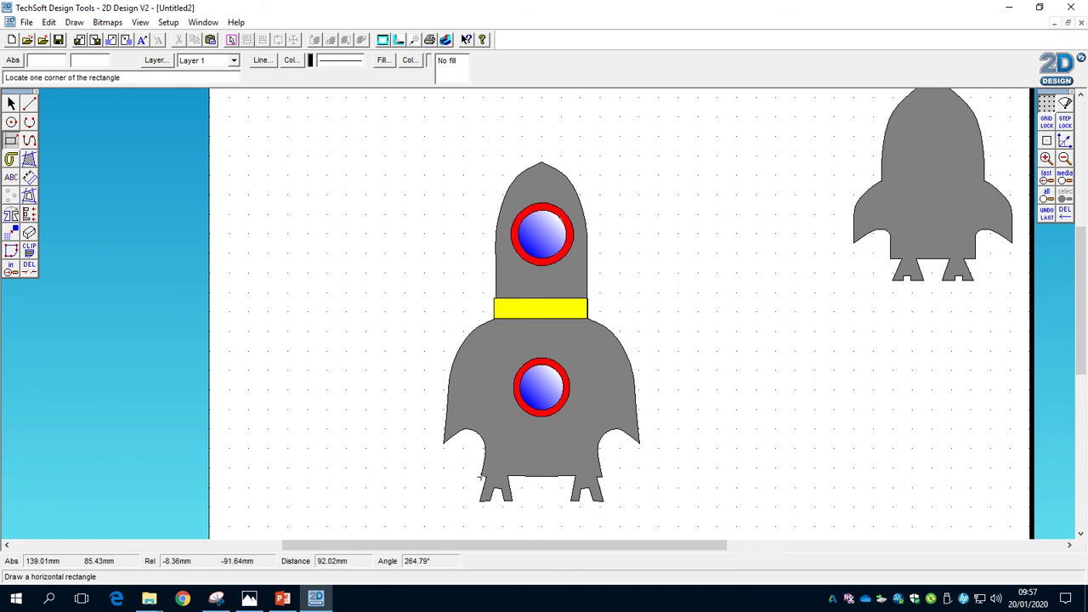
pyautogui.click(480, 479)
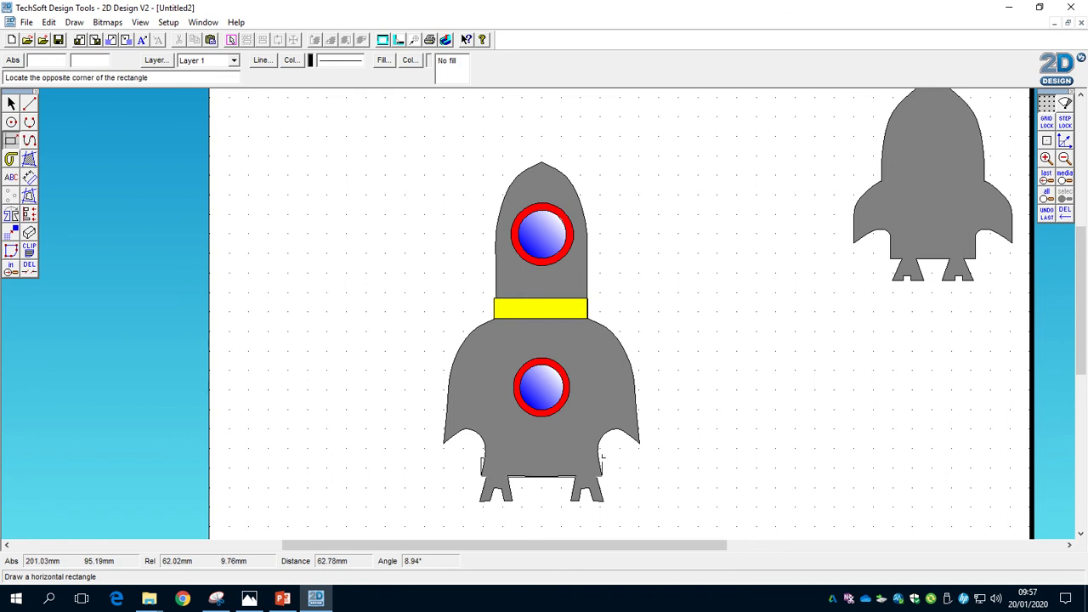
pyautogui.click(602, 458)
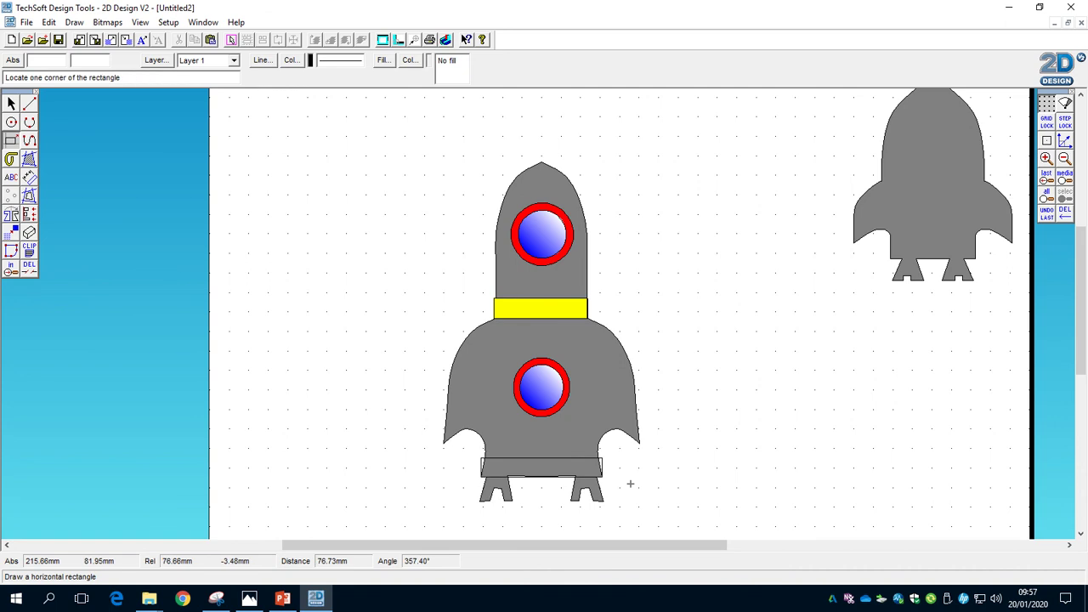
pyautogui.press('Escape')
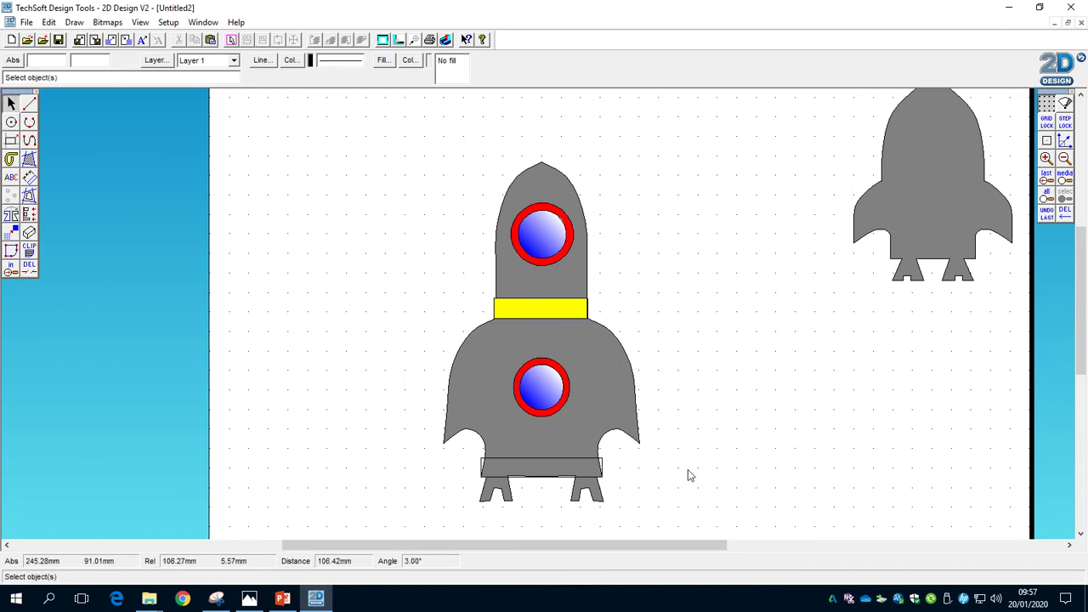
# Give the base rectangle a solid yellow fill, apply it and clear the selection.
pyautogui.click(602, 468)
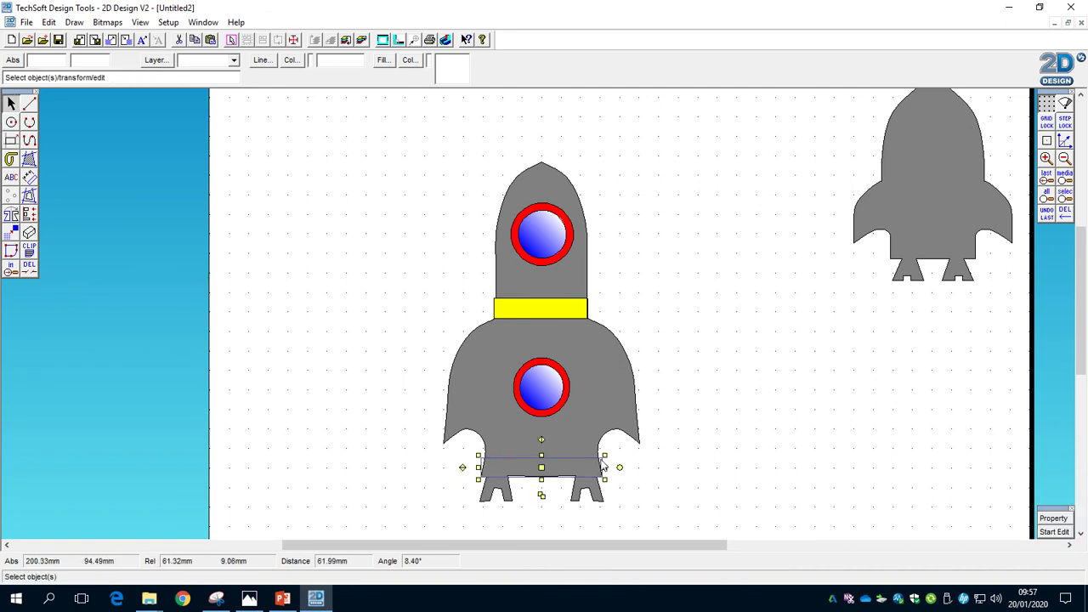
pyautogui.click(389, 64)
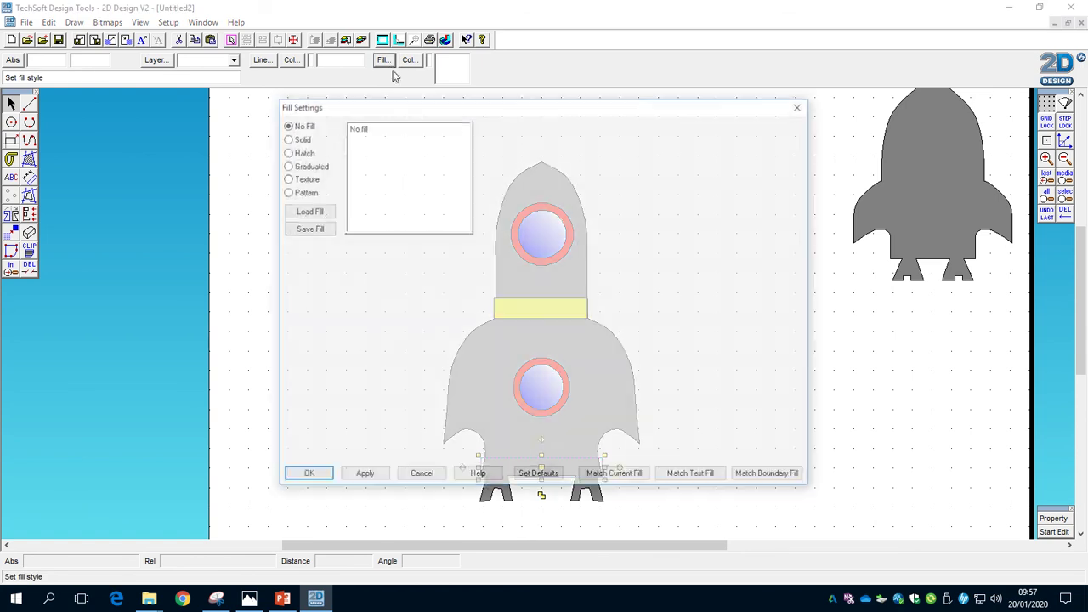
pyautogui.click(311, 138)
pyautogui.click(316, 283)
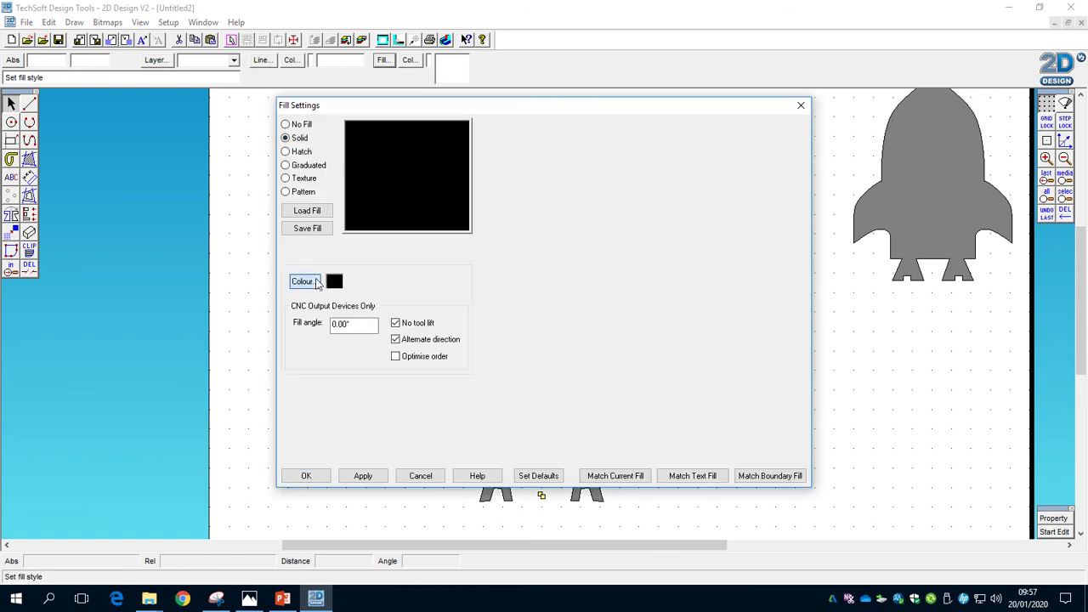
pyautogui.click(499, 236)
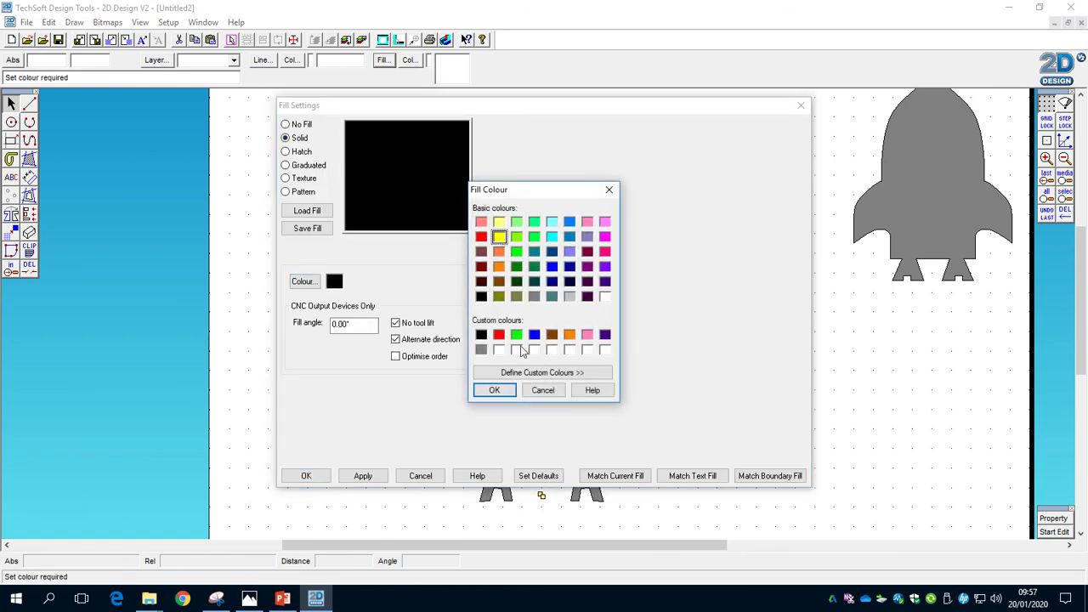
pyautogui.click(494, 389)
pyautogui.click(363, 475)
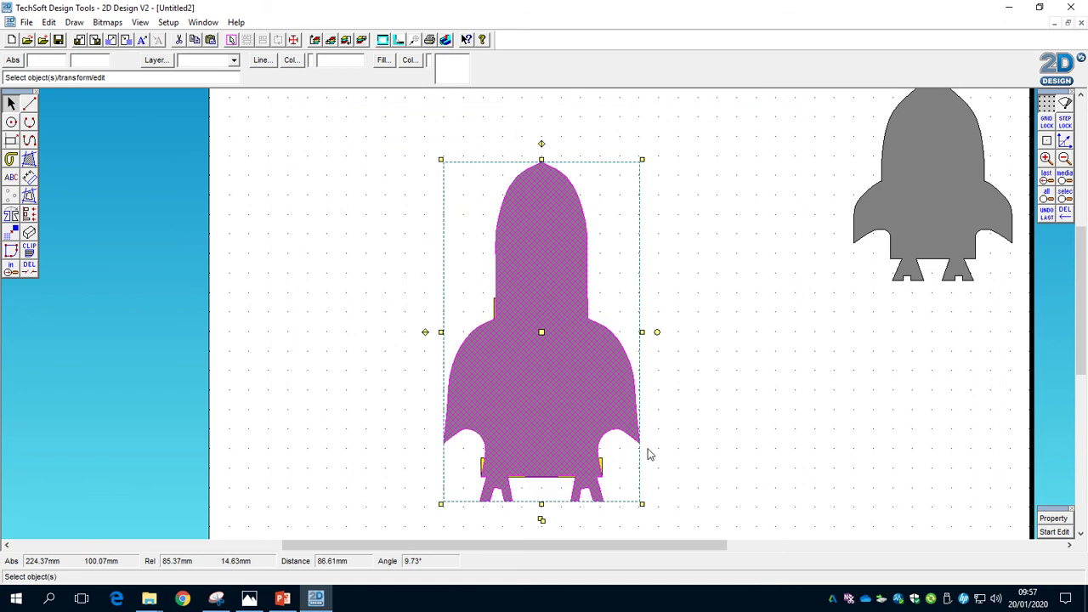
pyautogui.click(809, 406)
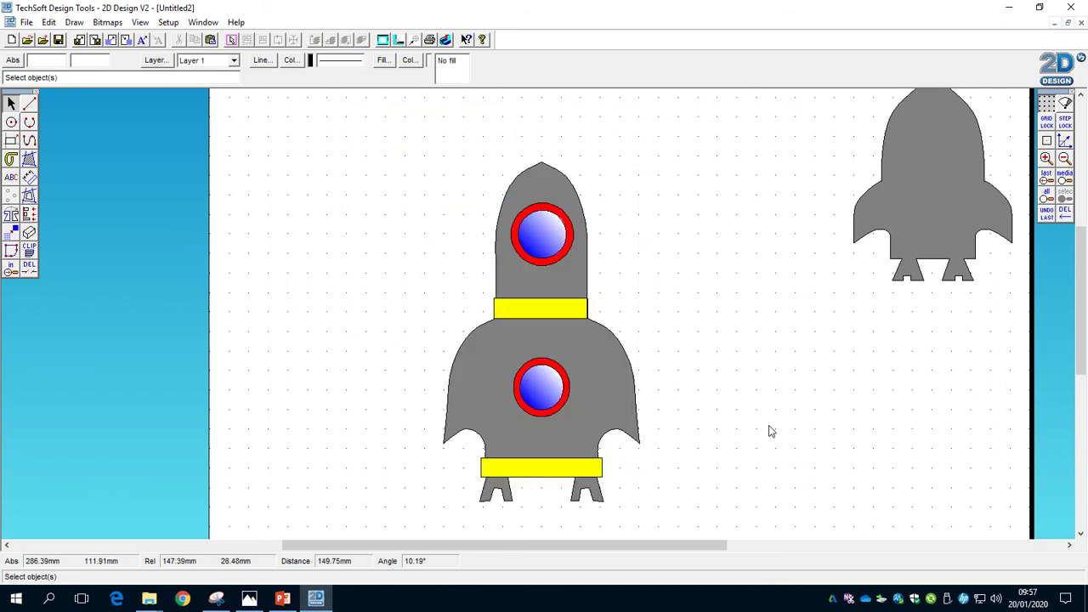
pyautogui.scroll(-3, 770, 431)
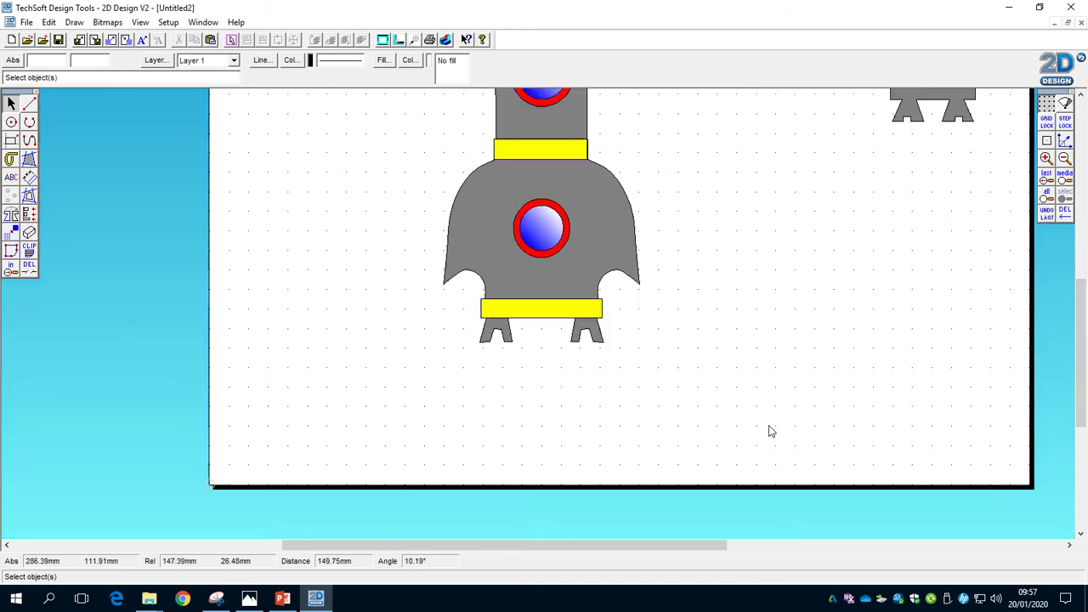
pyautogui.scroll(3, 769, 431)
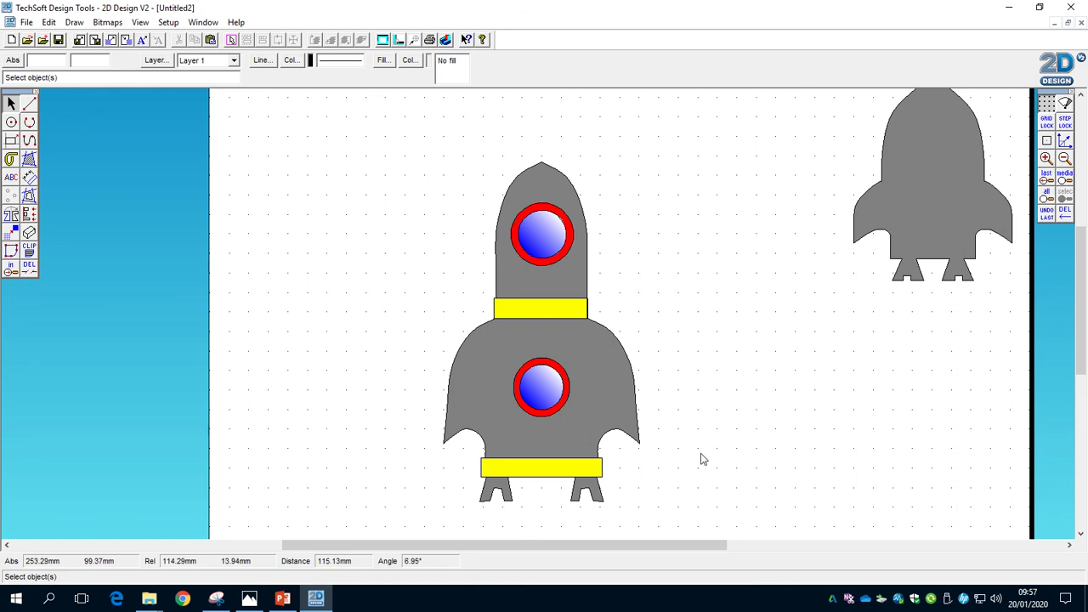
pyautogui.scroll(-3, 702, 457)
pyautogui.scroll(3, 685, 459)
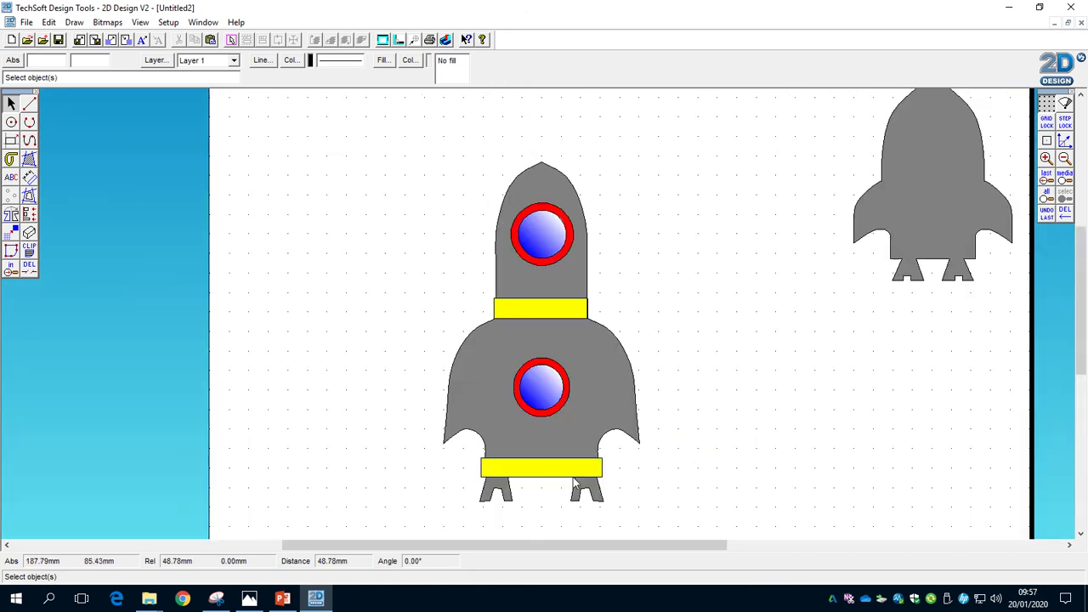
# Draw a jagged flame about 17 mm wide and 36 mm tall as a closed polyline beside the rocket's left foot.
pyautogui.scroll(-3, 492, 448)
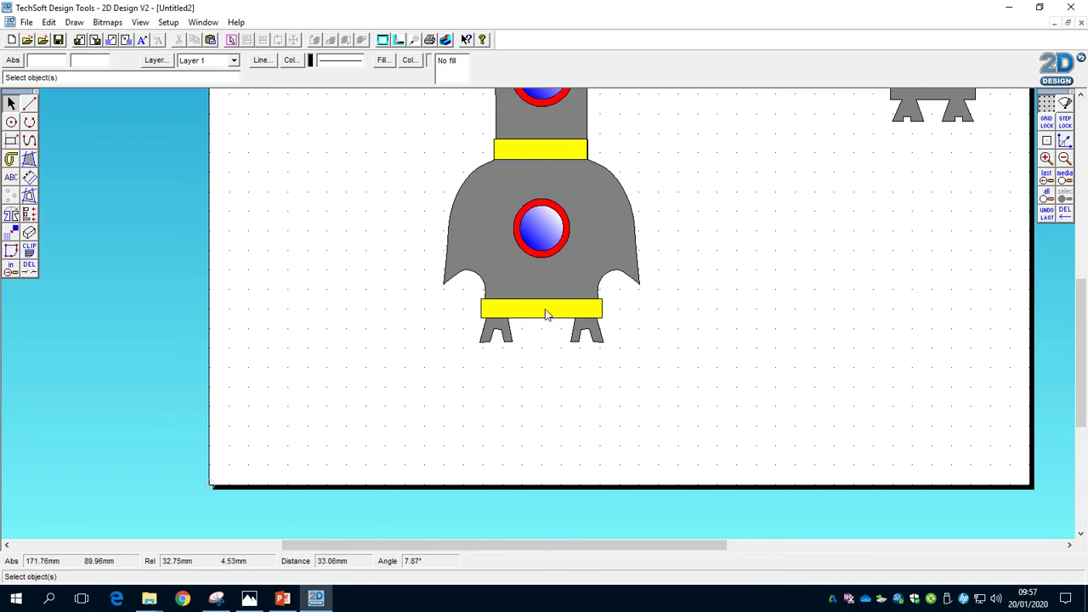
pyautogui.click(31, 144)
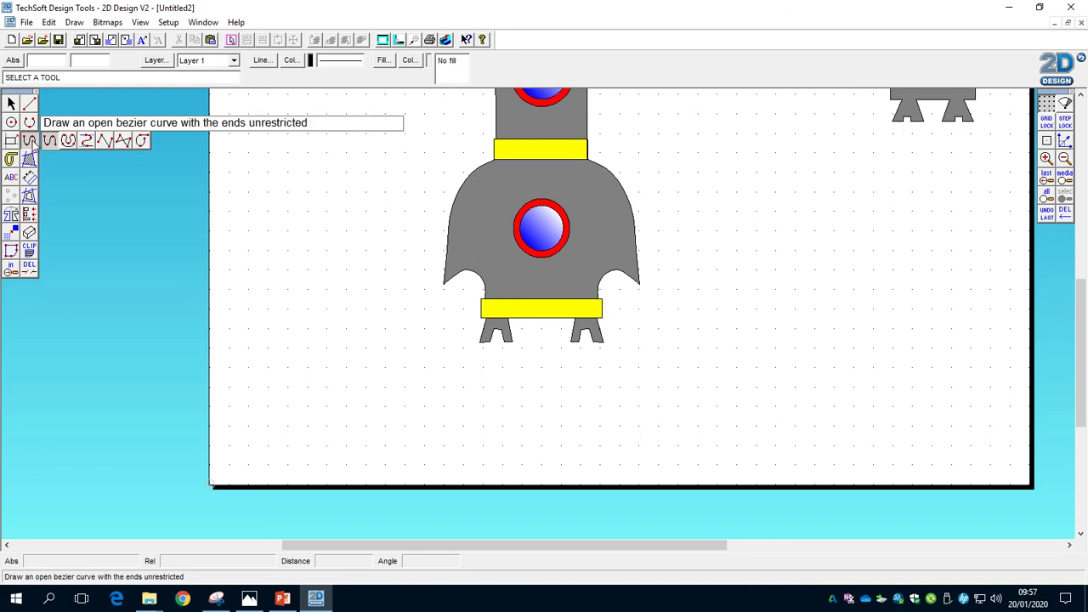
pyautogui.click(121, 142)
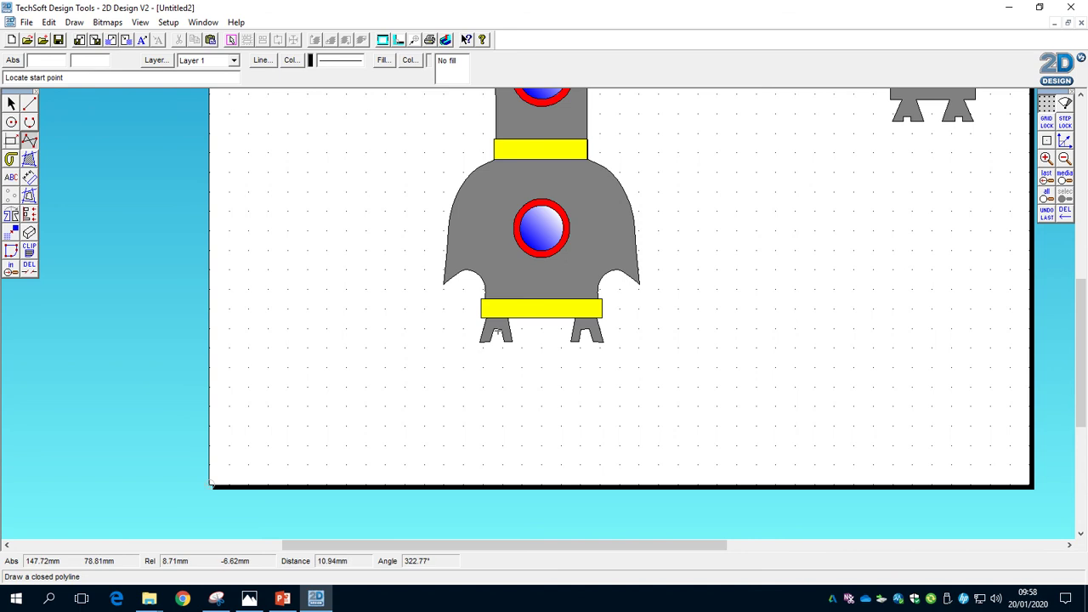
pyautogui.click(1046, 158)
pyautogui.click(1046, 158)
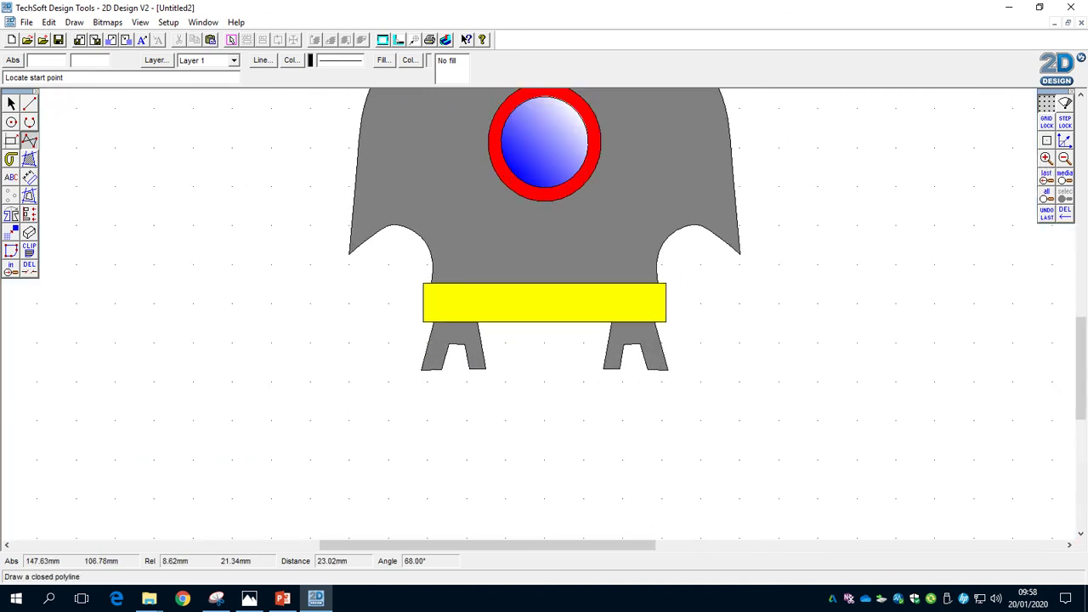
pyautogui.scroll(-2, 402, 256)
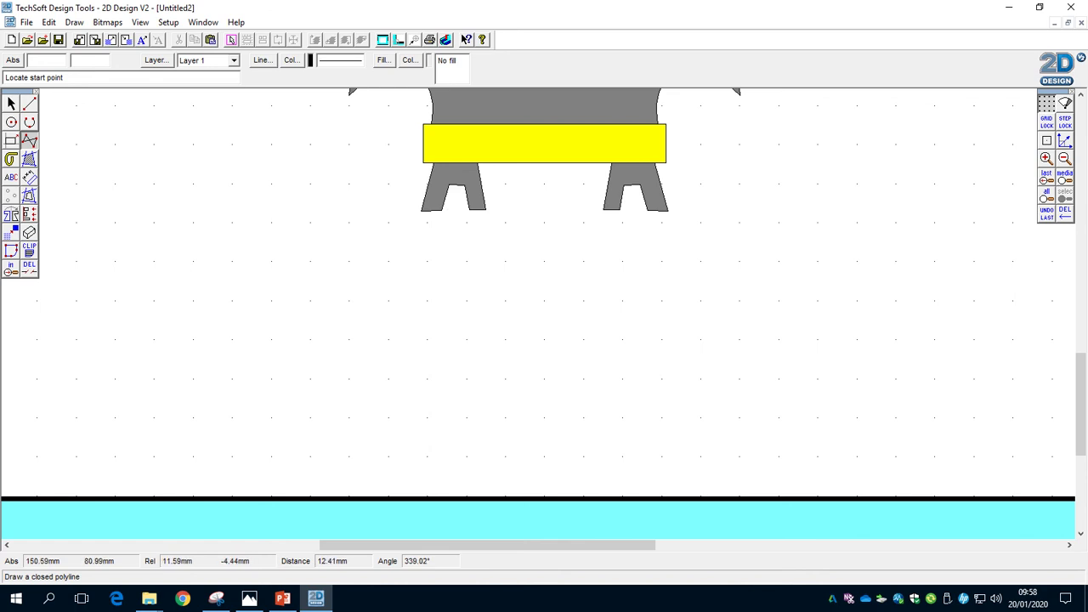
pyautogui.click(553, 181)
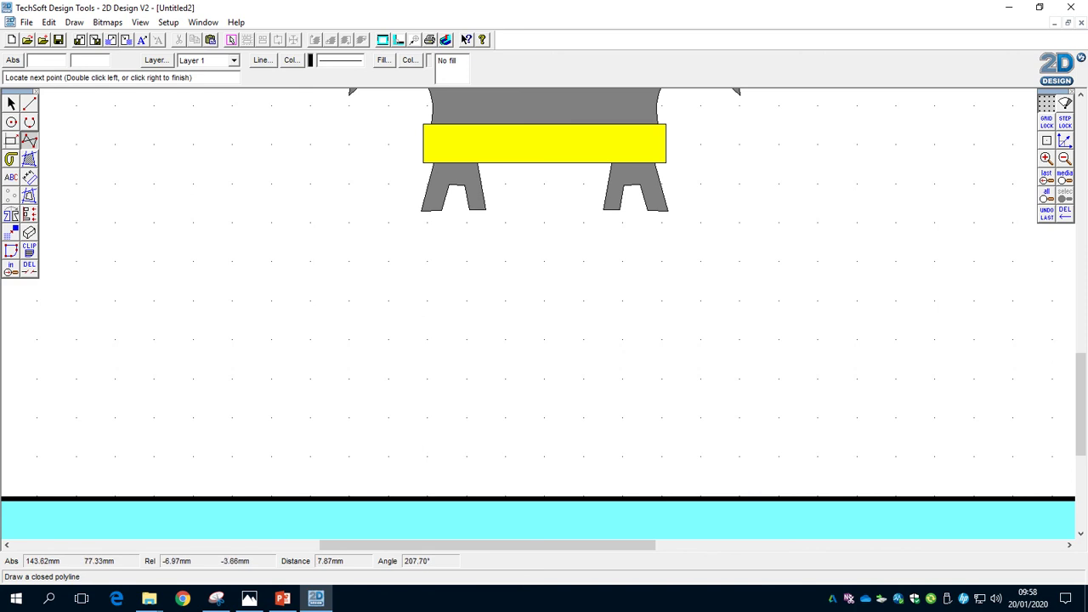
pyautogui.rightClick(454, 197)
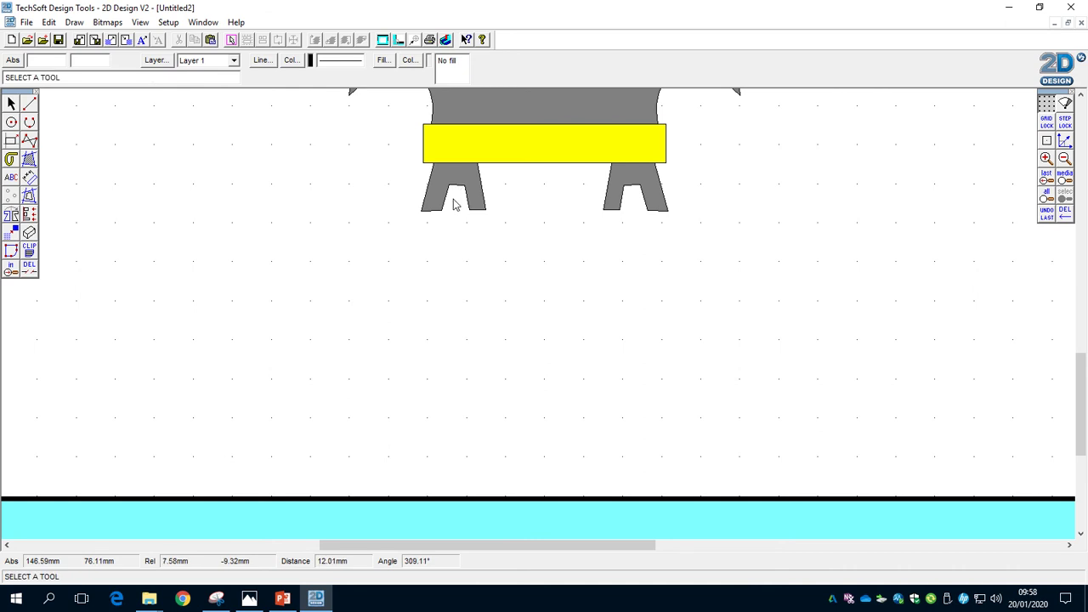
pyautogui.click(30, 142)
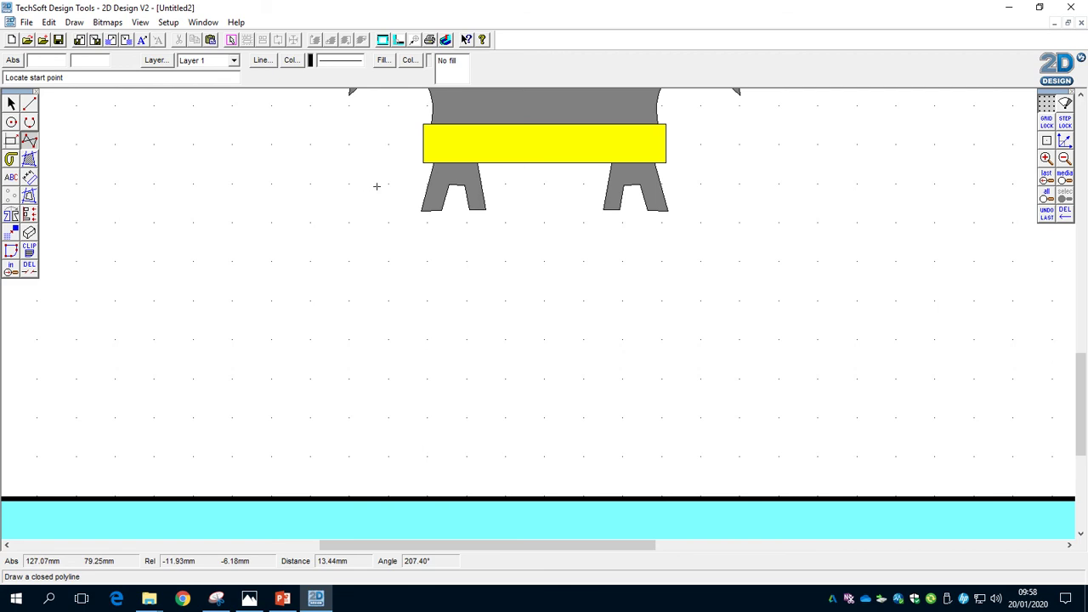
pyautogui.click(374, 184)
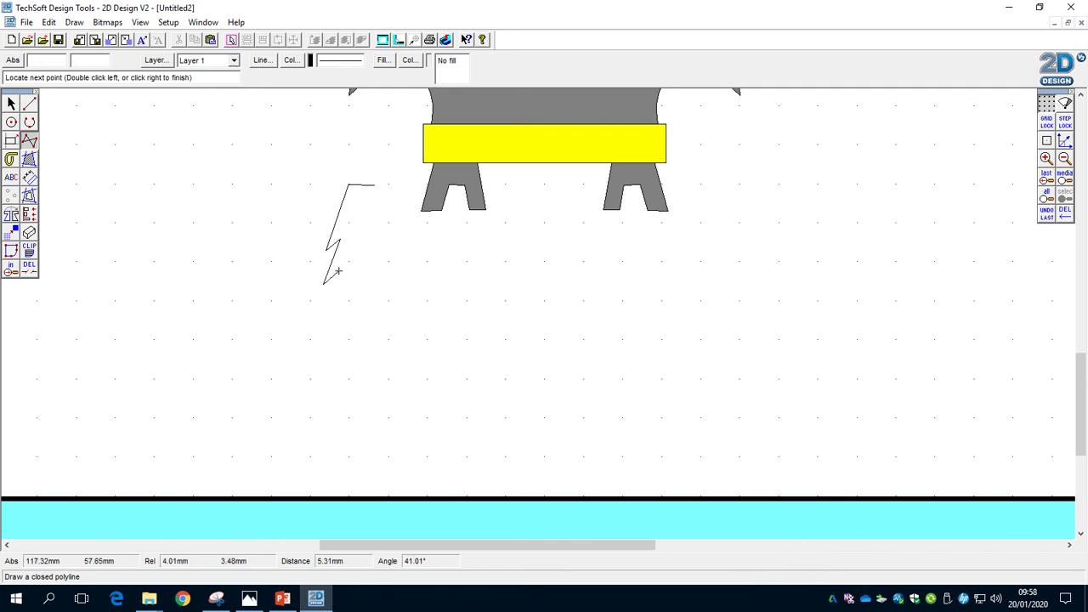
pyautogui.click(340, 315)
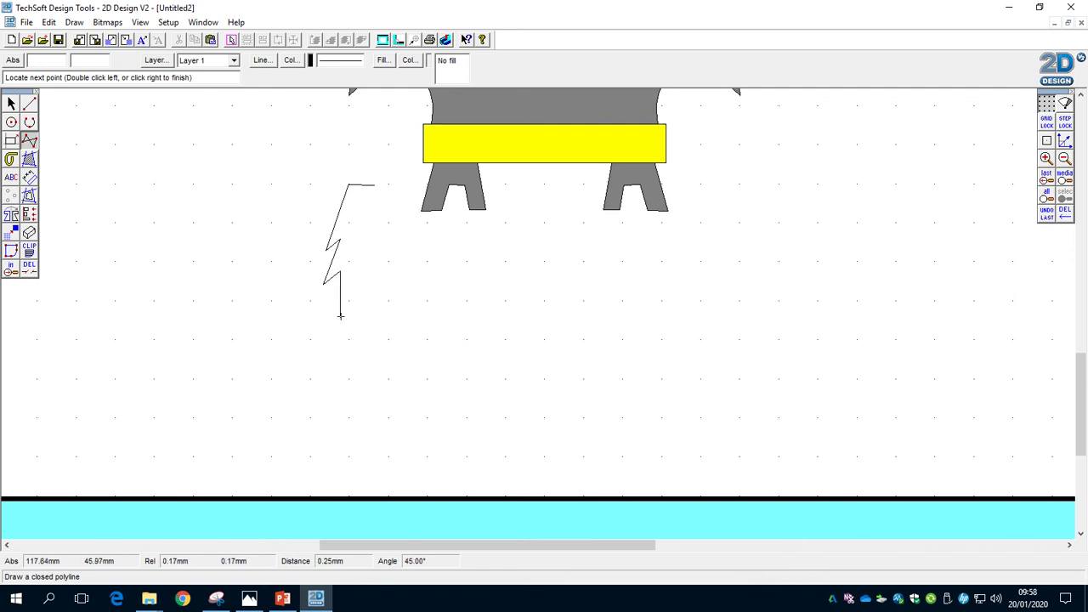
pyautogui.click(365, 277)
pyautogui.click(369, 325)
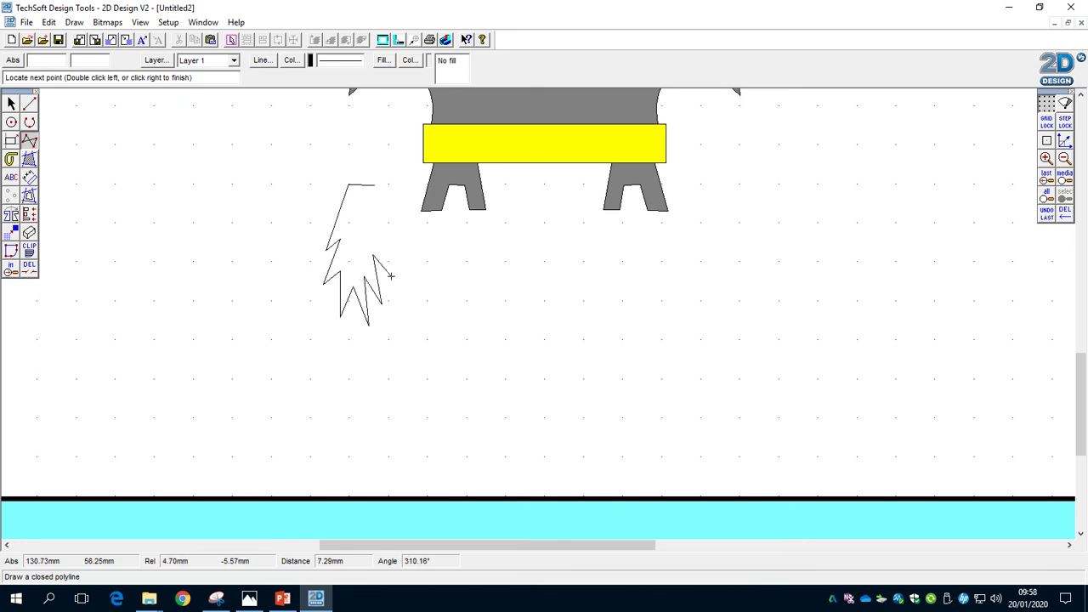
pyautogui.click(376, 236)
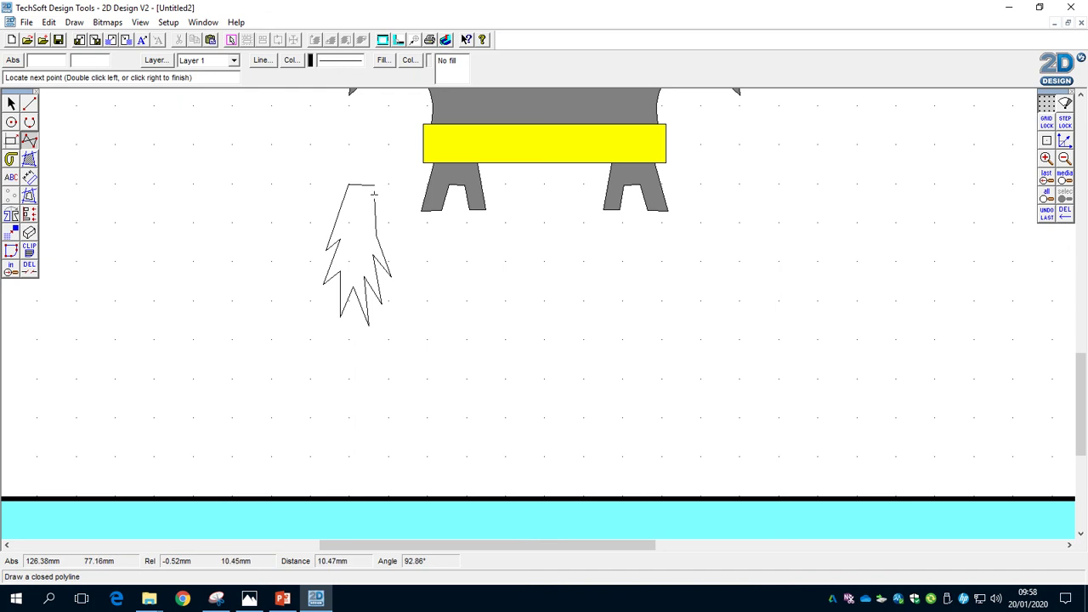
pyautogui.doubleClick(374, 185)
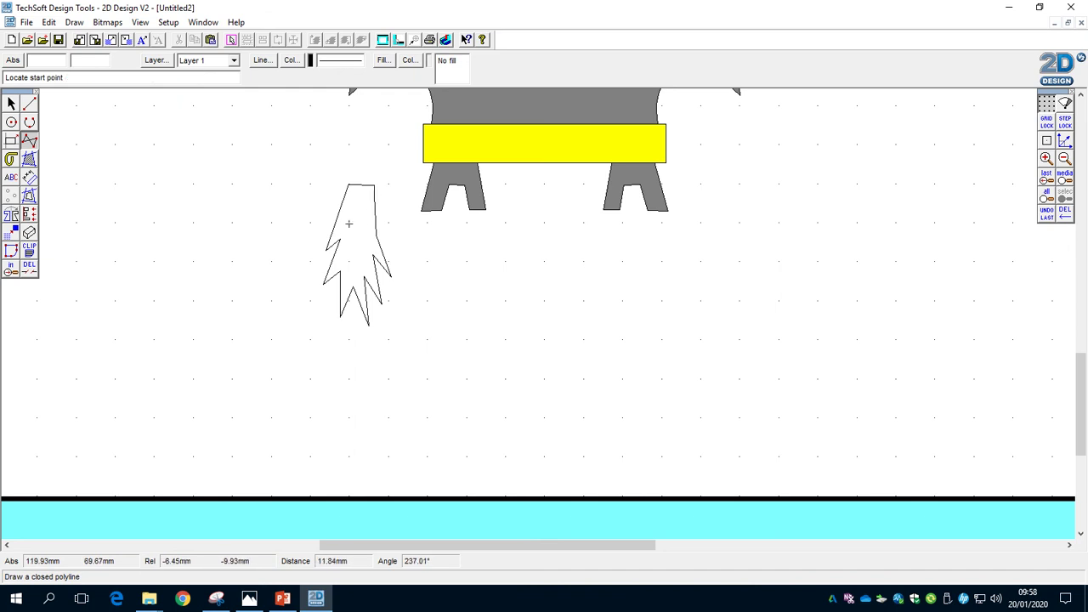
# Move the flame outline onto the rocket's left foot, so that it hangs centrally below the notch.
pyautogui.click(11, 104)
pyautogui.click(339, 252)
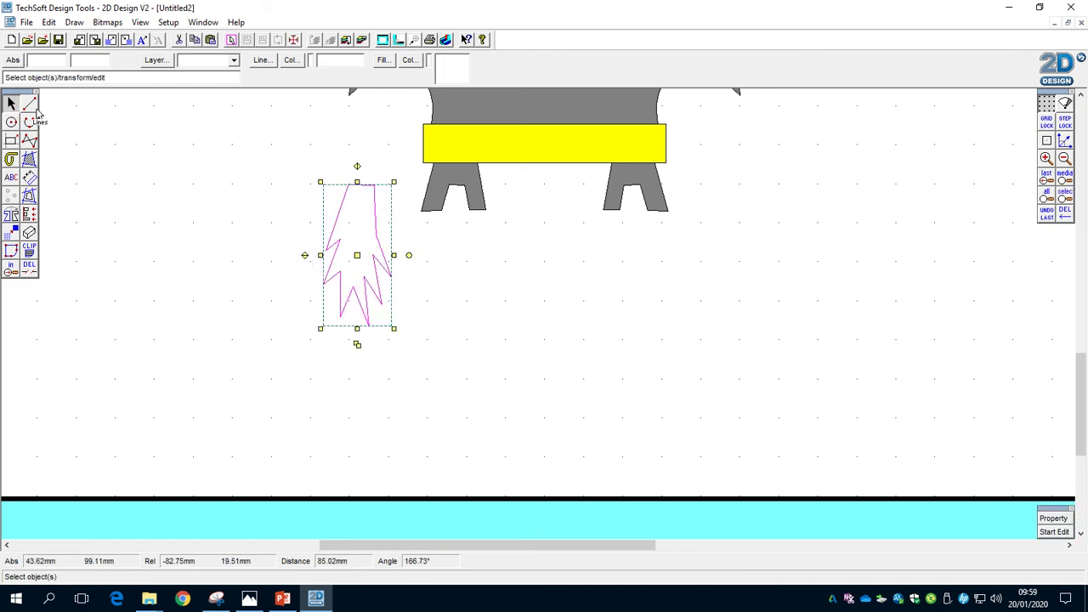
pyautogui.moveTo(356, 255); pyautogui.dragTo(455, 246)
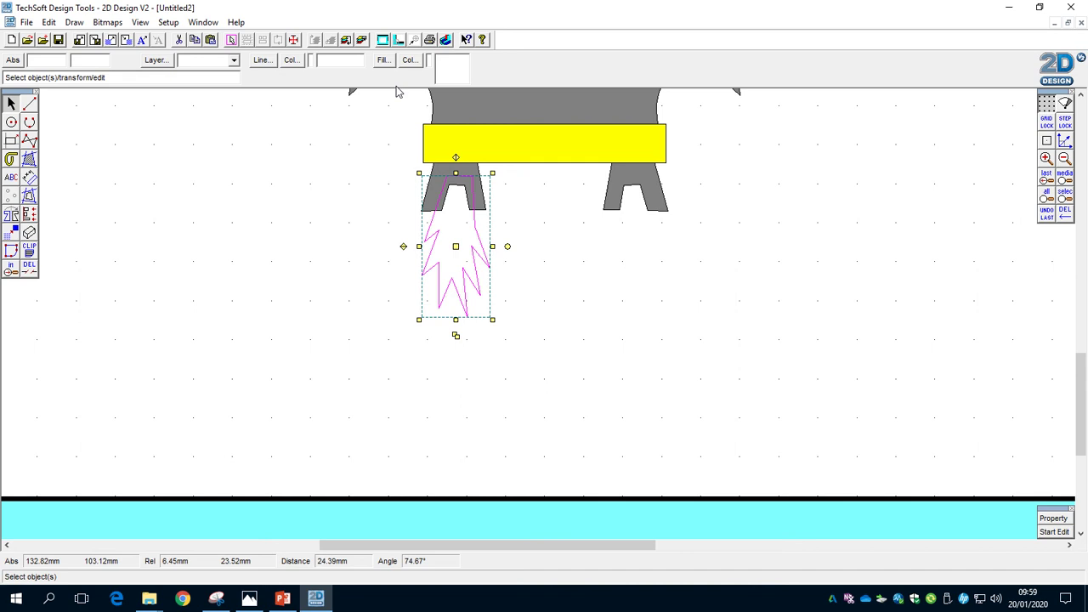
# Choose a linear graduated fill for the flame, with red at the start and an added orange colour at position 50.
pyautogui.click(382, 61)
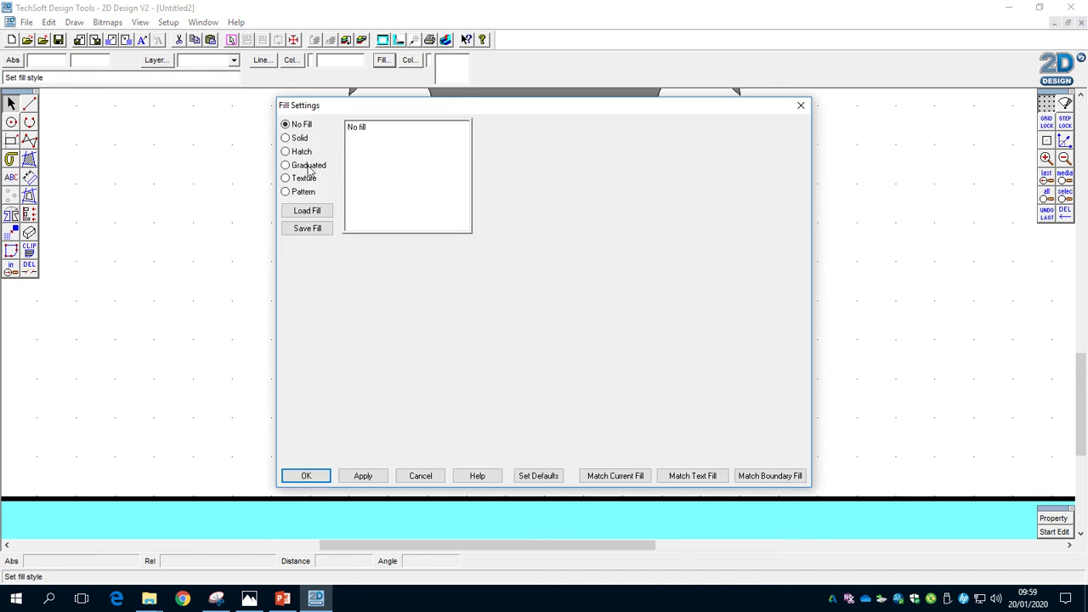
pyautogui.click(310, 168)
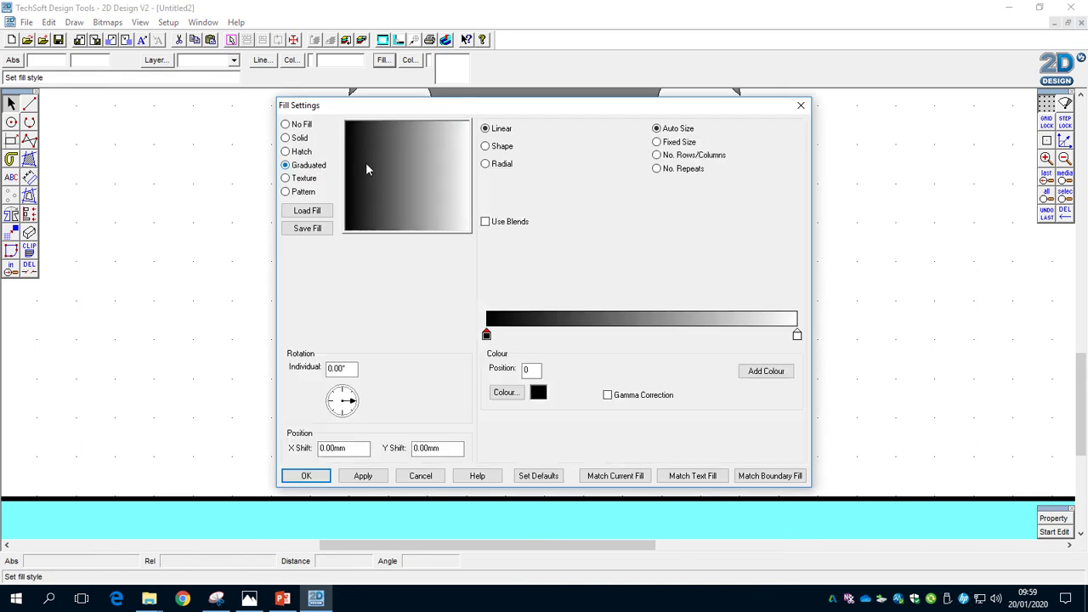
pyautogui.click(505, 392)
pyautogui.click(501, 336)
pyautogui.click(500, 390)
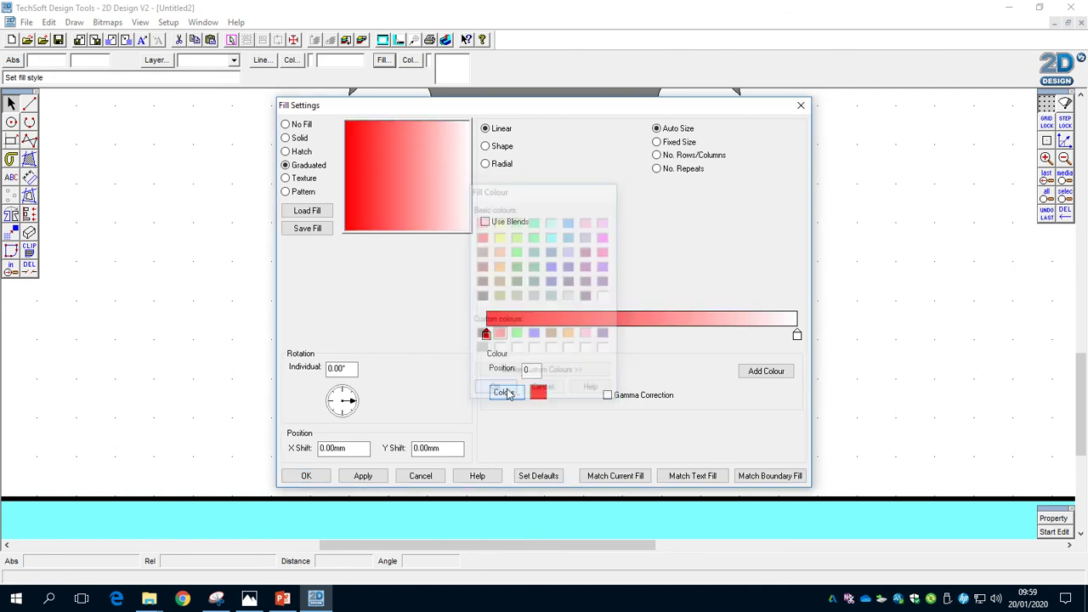
pyautogui.click(764, 374)
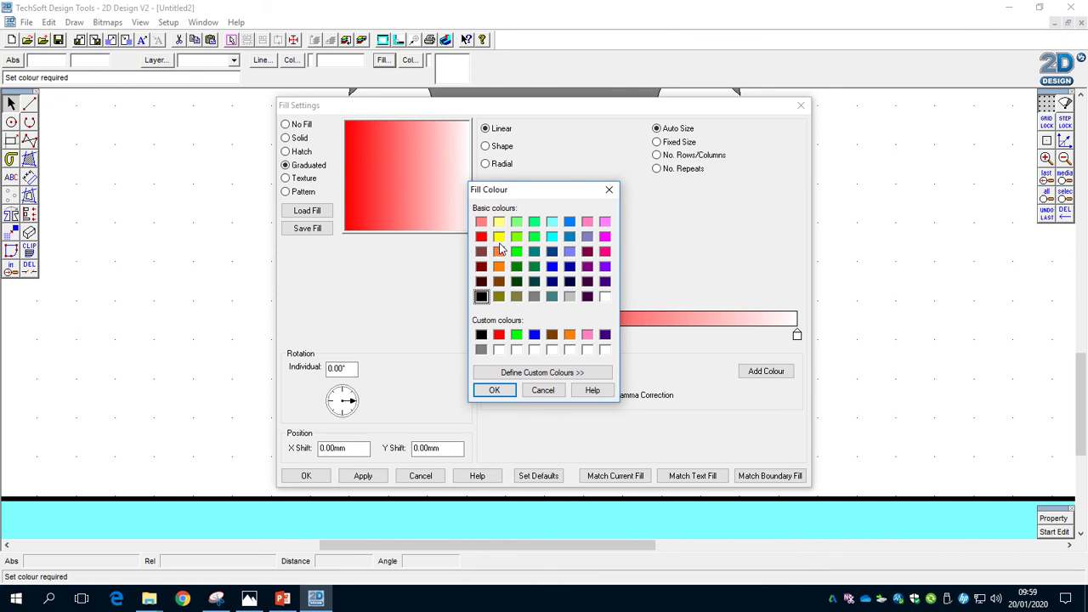
pyautogui.click(499, 251)
pyautogui.click(494, 390)
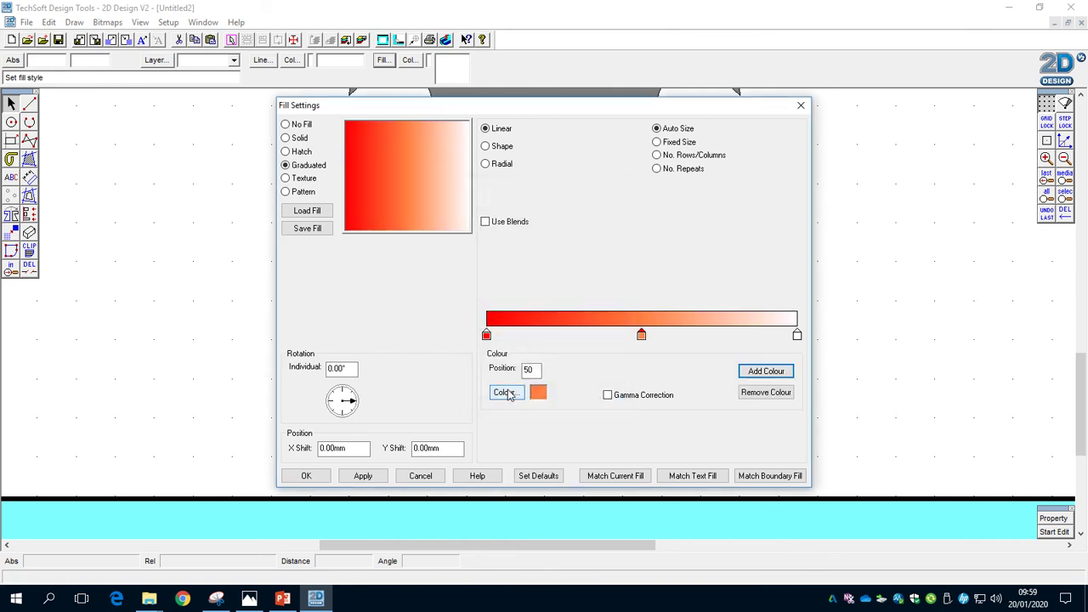
# Add yellow to the gradient at position 90, apply the fill to the flame and clear the selection.
pyautogui.click(506, 393)
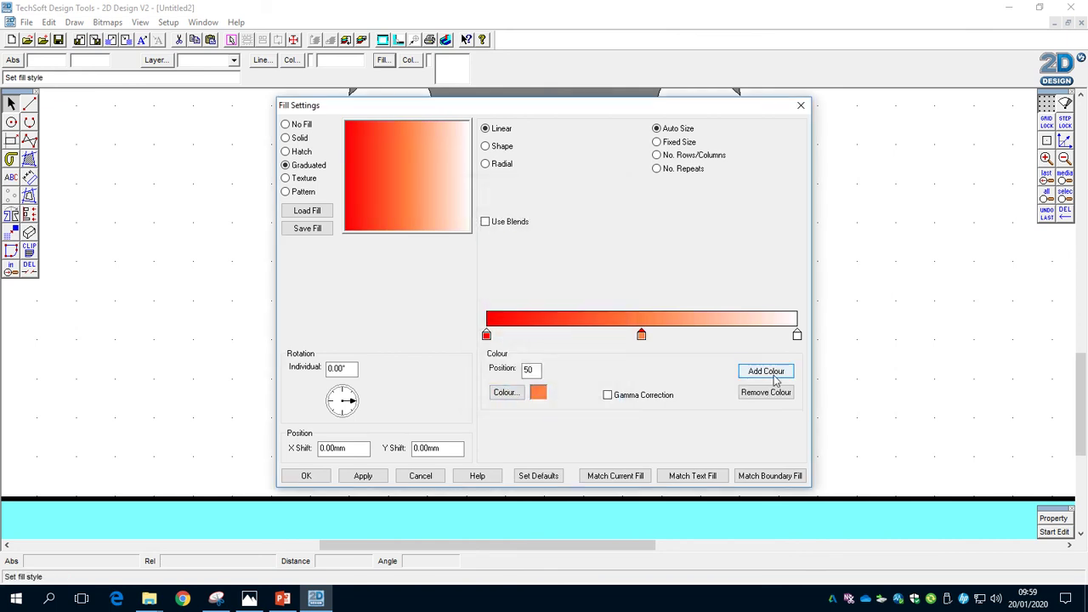
pyautogui.click(499, 237)
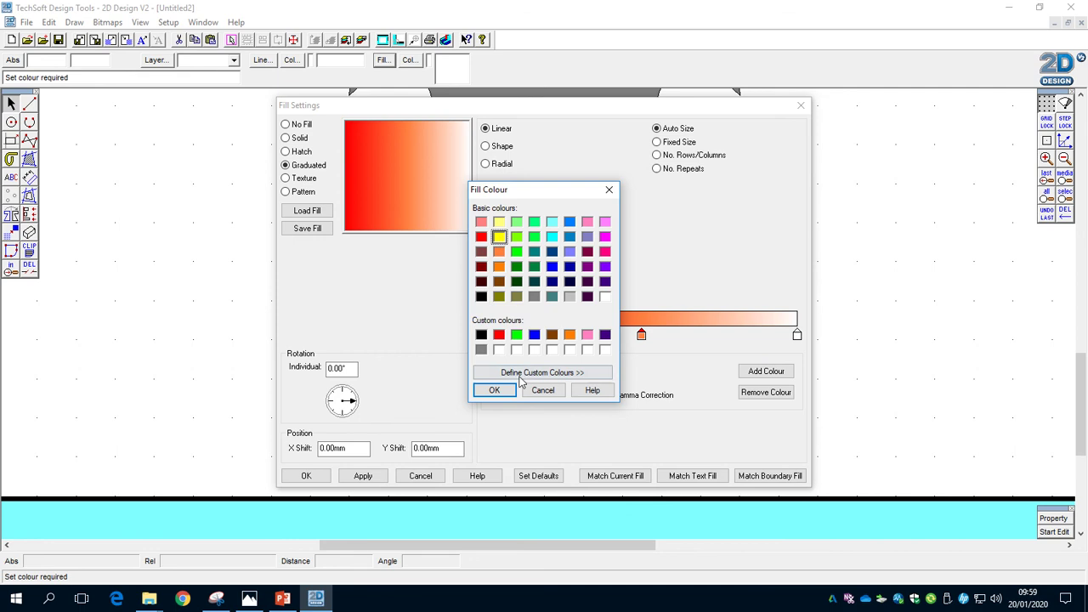
pyautogui.click(494, 390)
pyautogui.moveTo(719, 336); pyautogui.dragTo(767, 335)
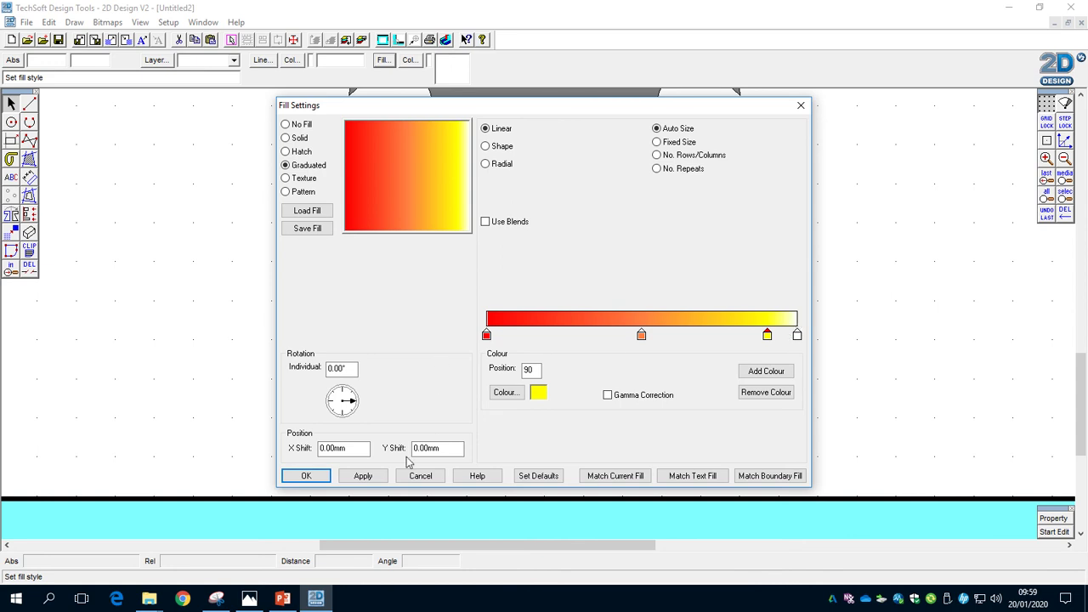
pyautogui.click(361, 478)
pyautogui.click(365, 478)
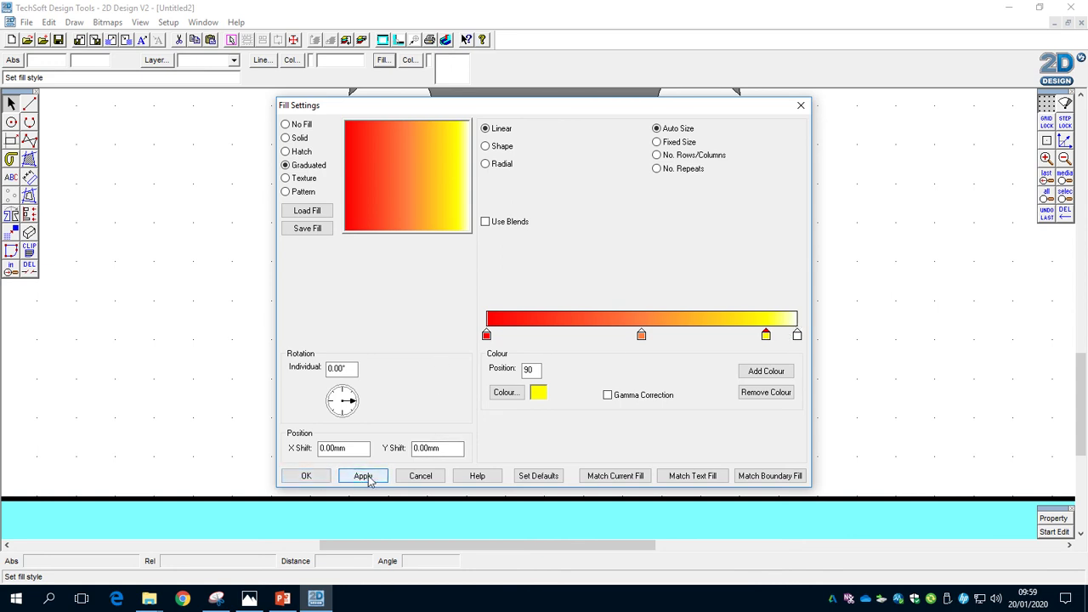
pyautogui.click(306, 476)
pyautogui.click(406, 393)
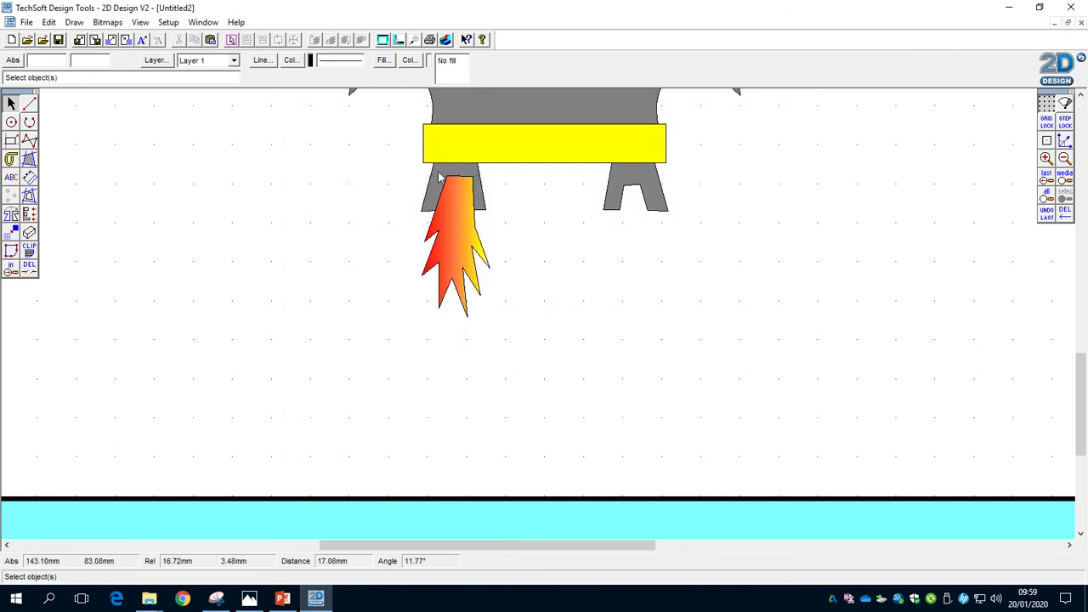
# Put the flame to the back, behind the rocket's left foot.
pyautogui.click(447, 238)
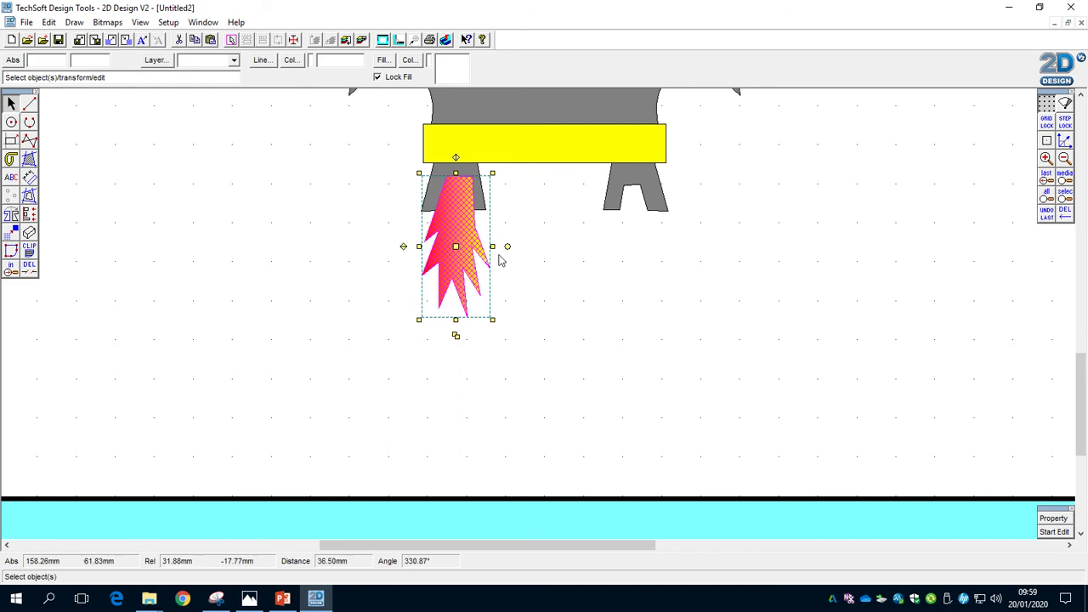
pyautogui.click(48, 22)
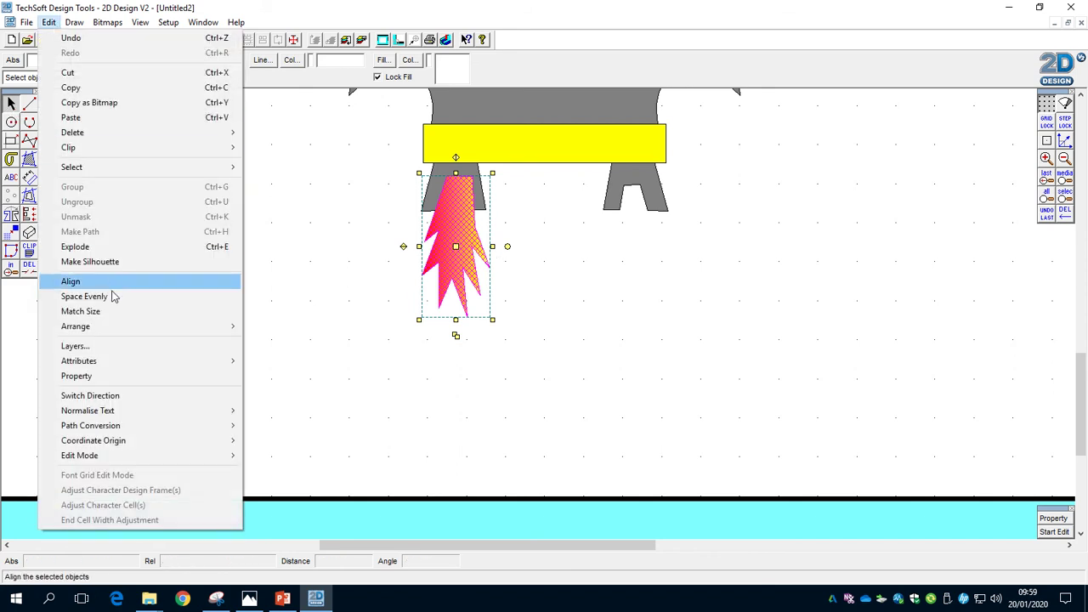
pyautogui.moveTo(114, 327)
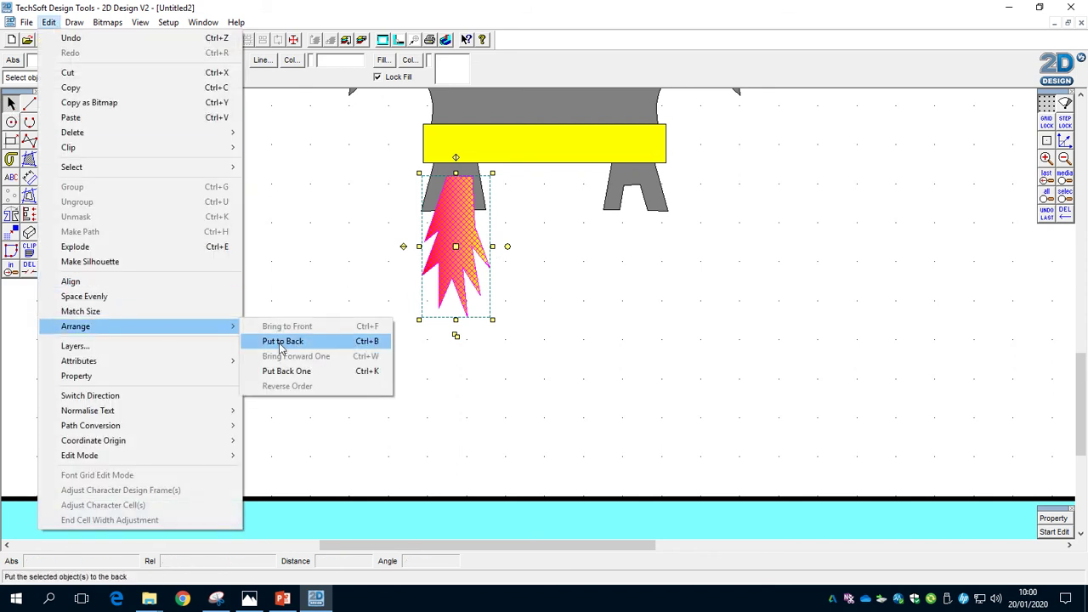
pyautogui.click(282, 343)
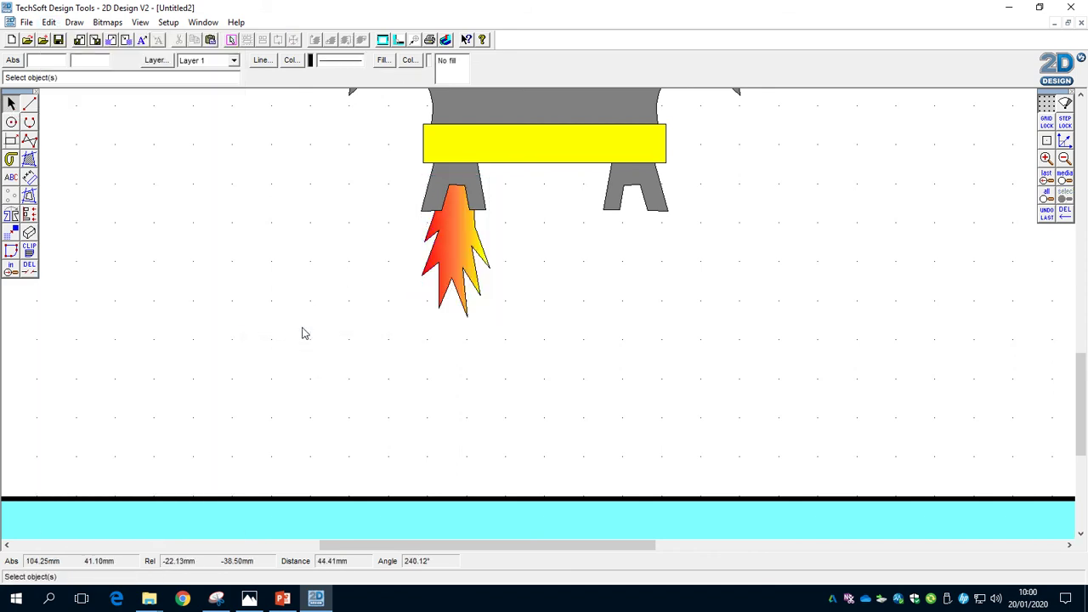
# Duplicate the flame and place the copy below the rocket's right foot, level with the original.
pyautogui.click(455, 245)
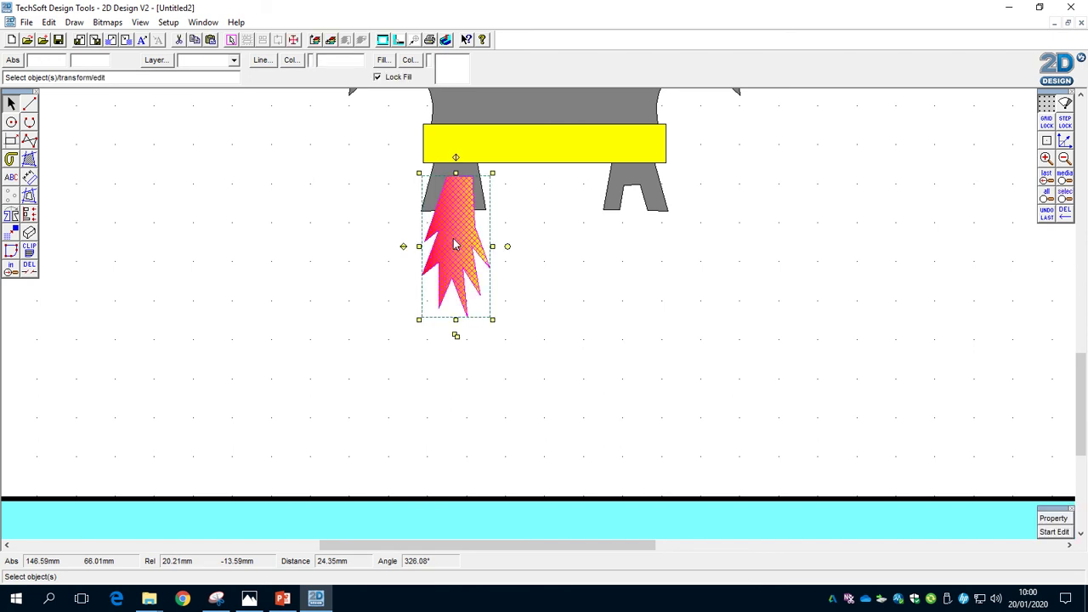
pyautogui.click(456, 337)
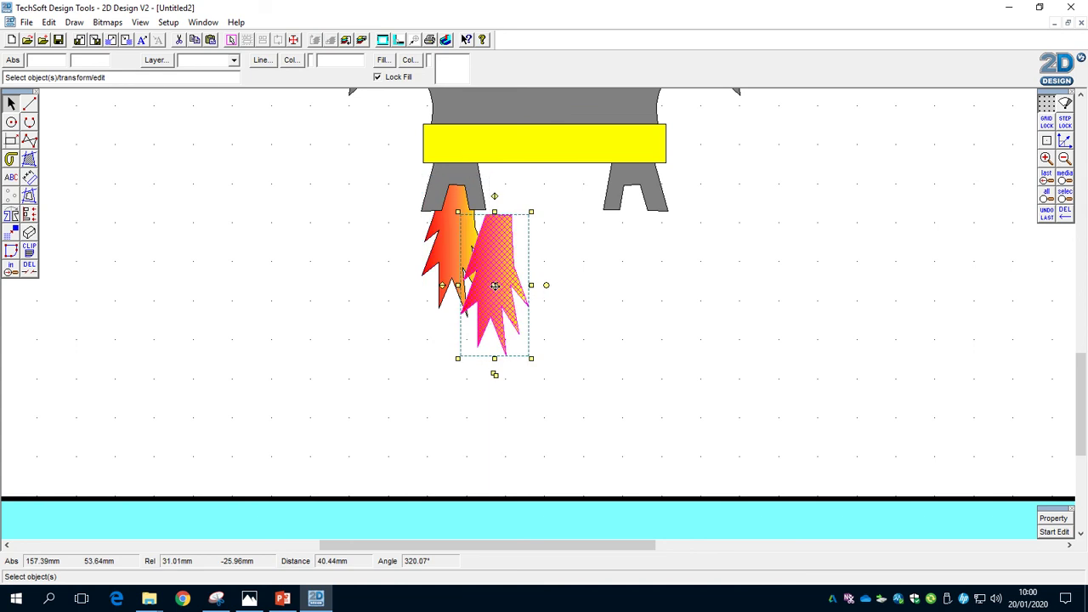
pyautogui.moveTo(495, 285); pyautogui.dragTo(635, 247)
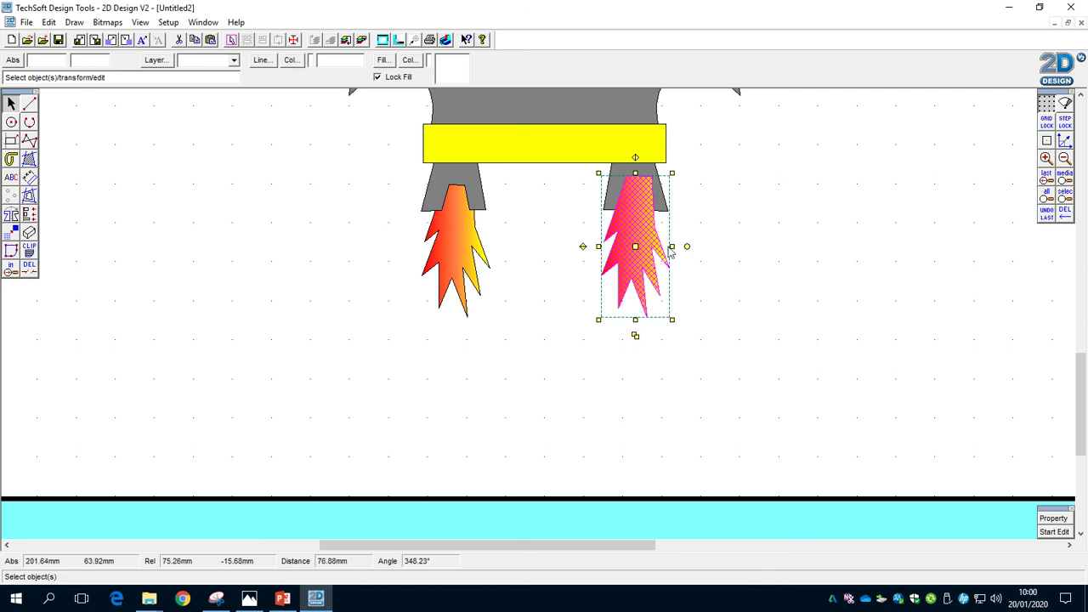
# Try mirroring the copied flame horizontally, flipping it back and forth on the right foot.
pyautogui.click(635, 158)
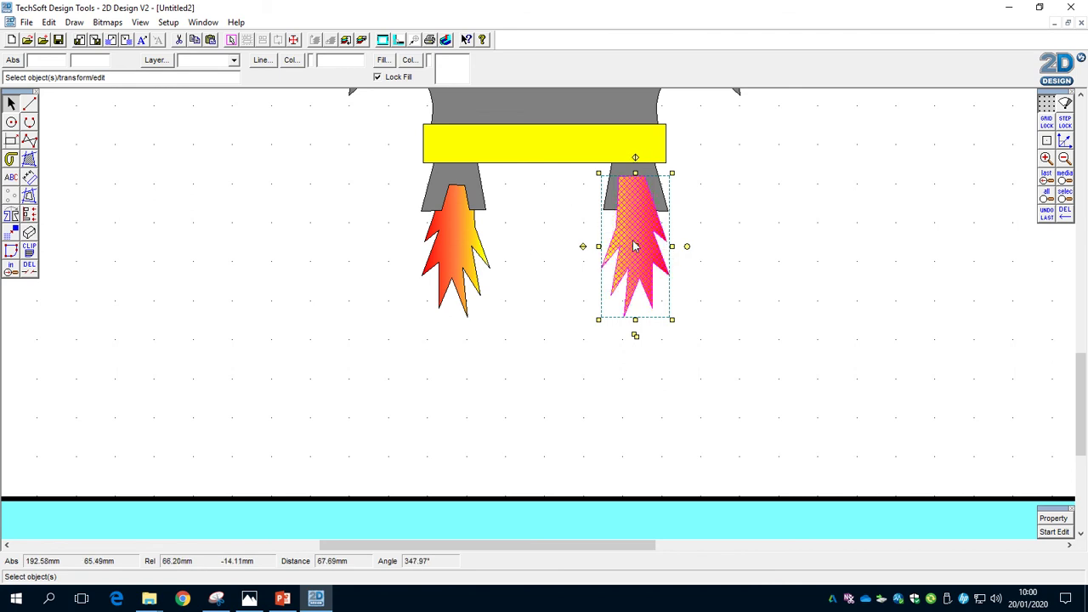
pyautogui.click(633, 158)
pyautogui.click(633, 158)
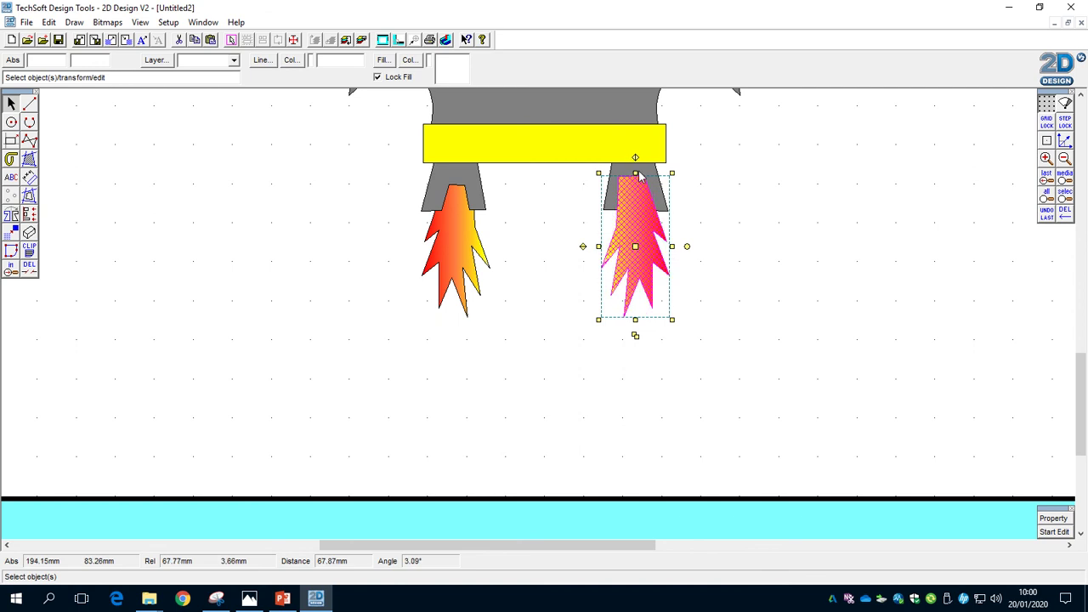
pyautogui.click(634, 158)
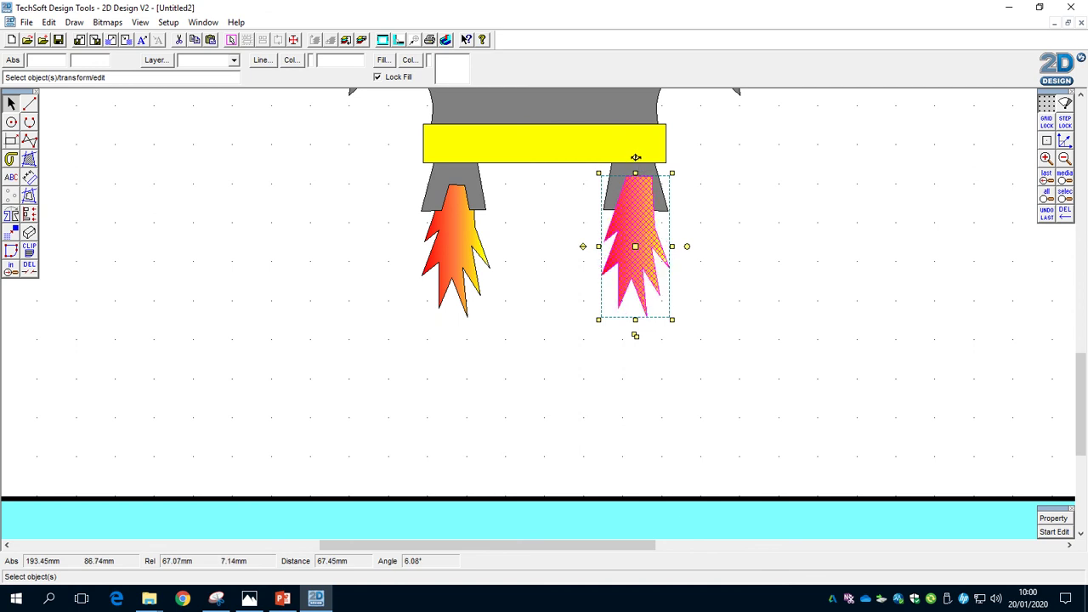
# Mirror the copied flame horizontally and put it to the back, behind the rocket's right foot.
pyautogui.click(635, 158)
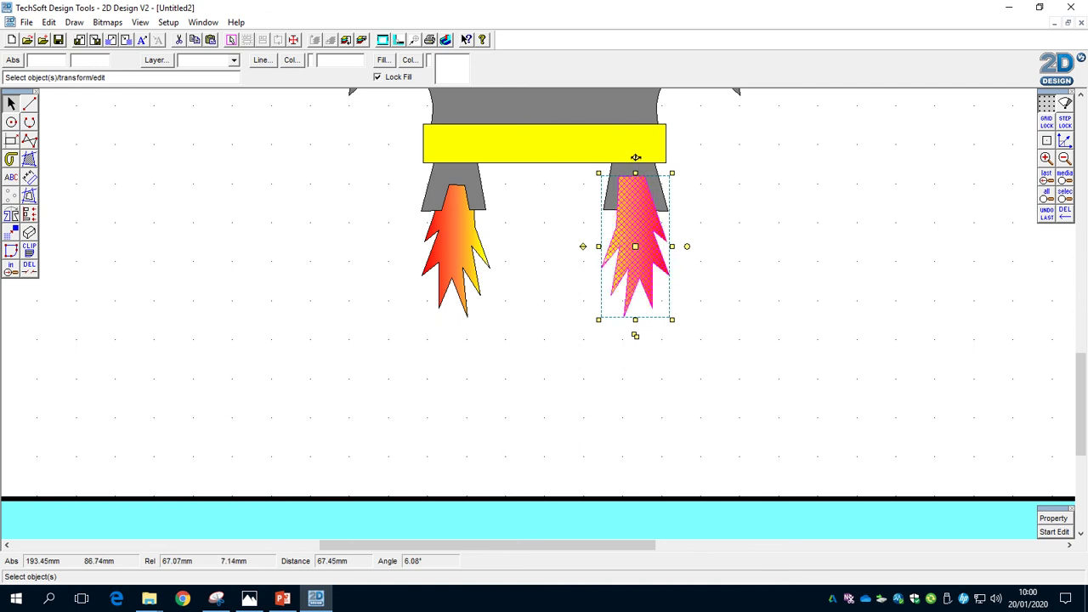
pyautogui.click(49, 22)
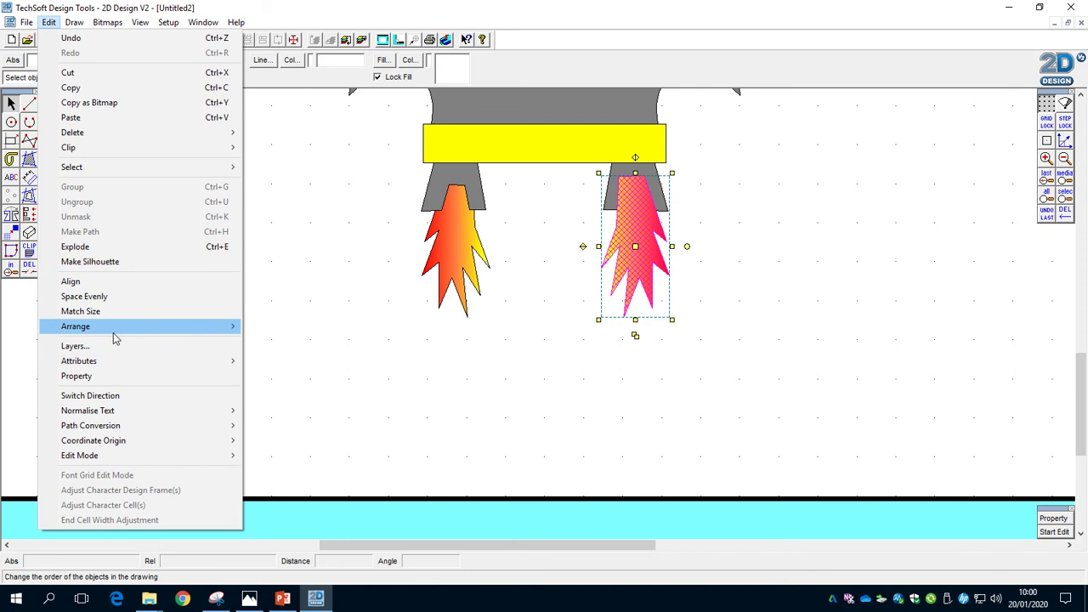
pyautogui.moveTo(109, 328)
pyautogui.click(280, 341)
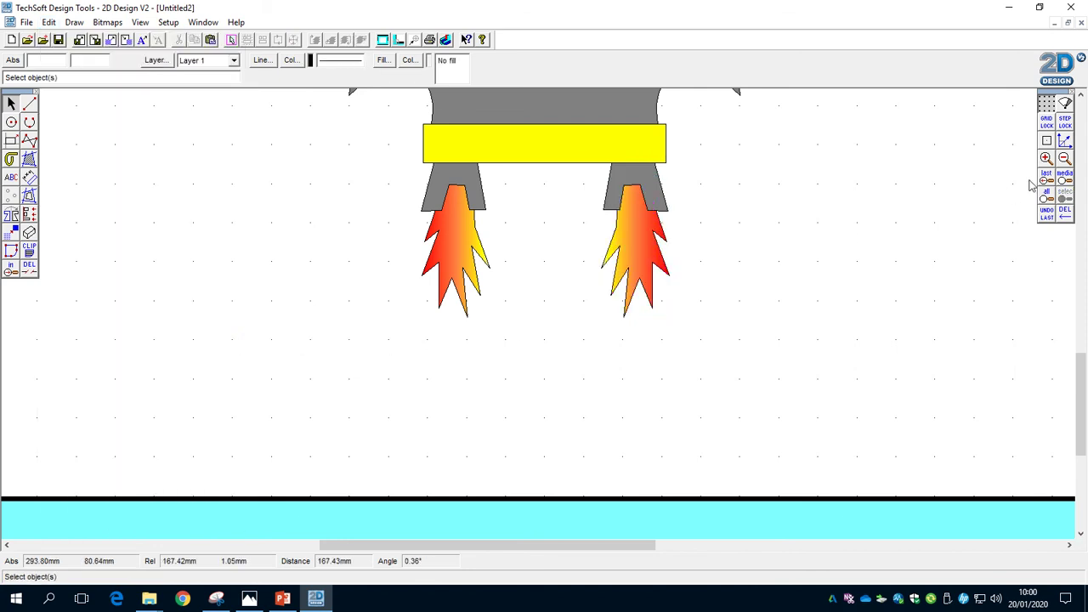
# Save the finished drawing in the Documents folder as a 2D Design file named Rocket 2D Design.
pyautogui.click(1065, 159)
pyautogui.click(1065, 160)
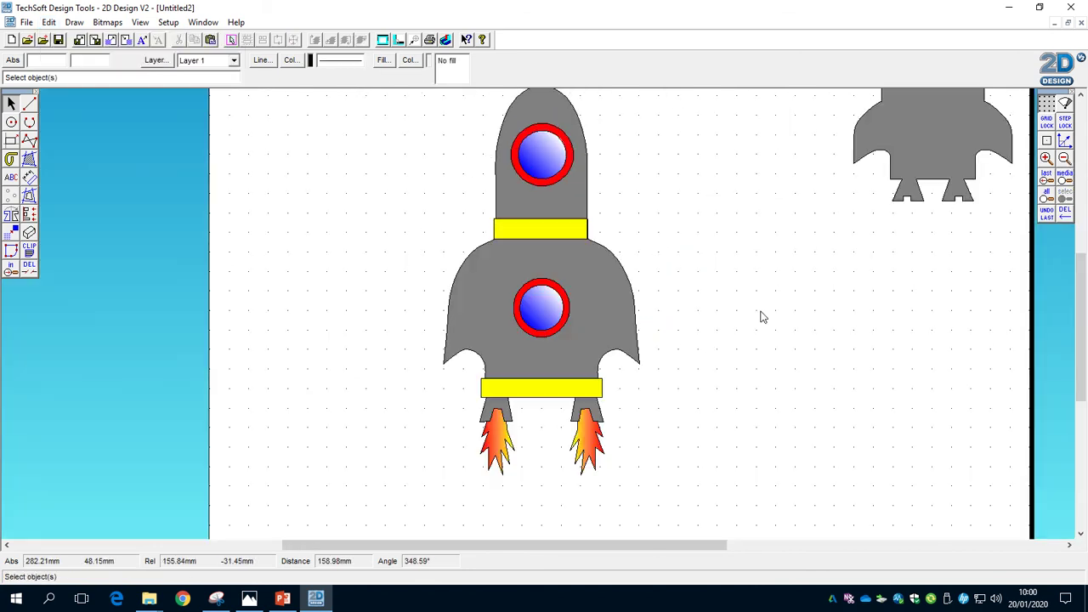
pyautogui.click(1065, 160)
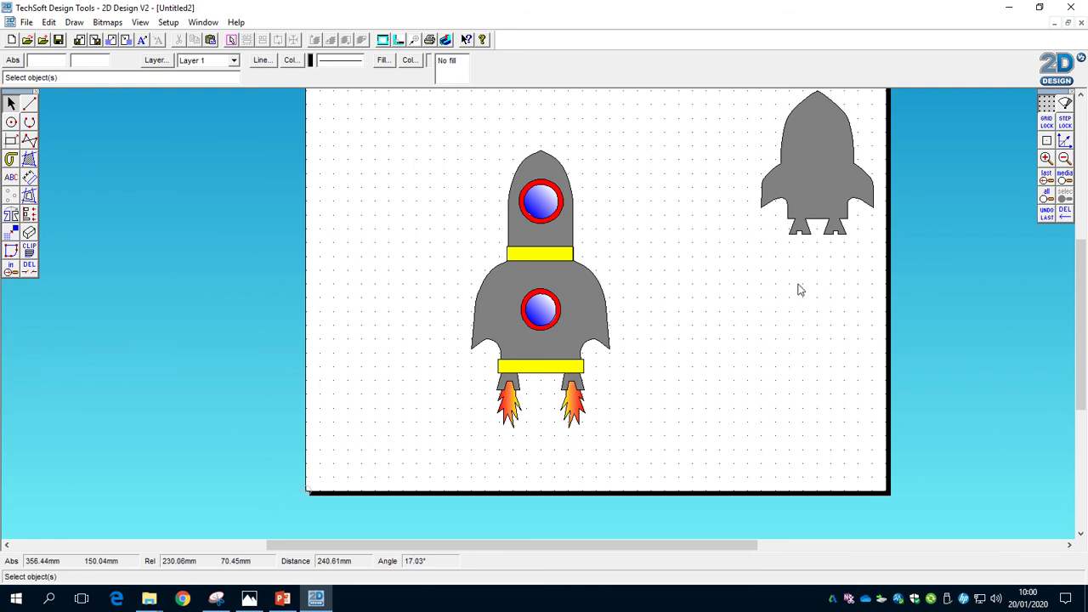
pyautogui.click(31, 22)
pyautogui.click(52, 111)
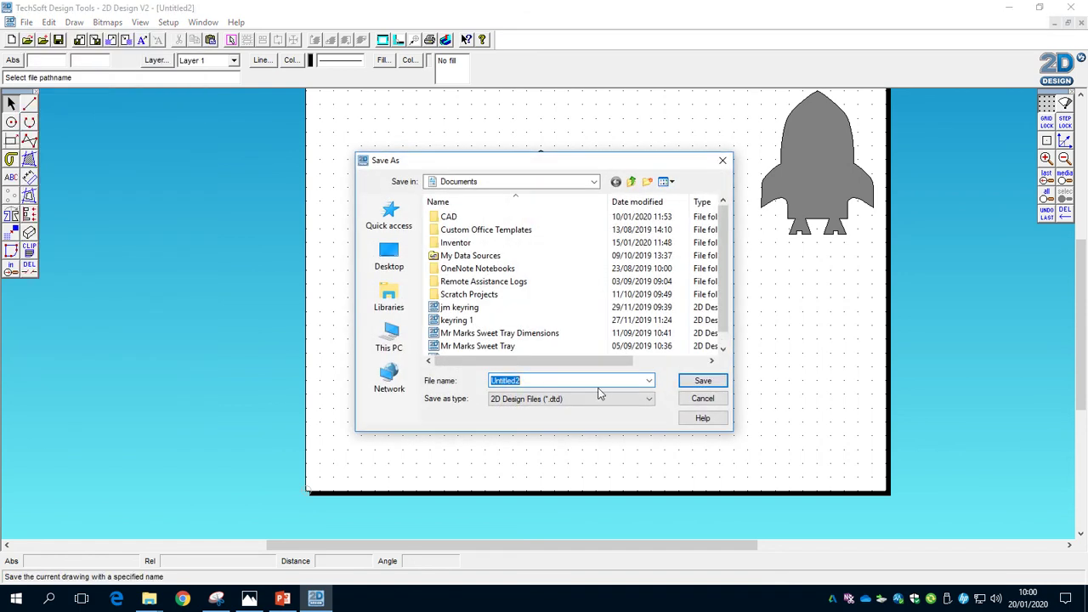
pyautogui.write('rocket 2D Design')
pyautogui.click(705, 382)
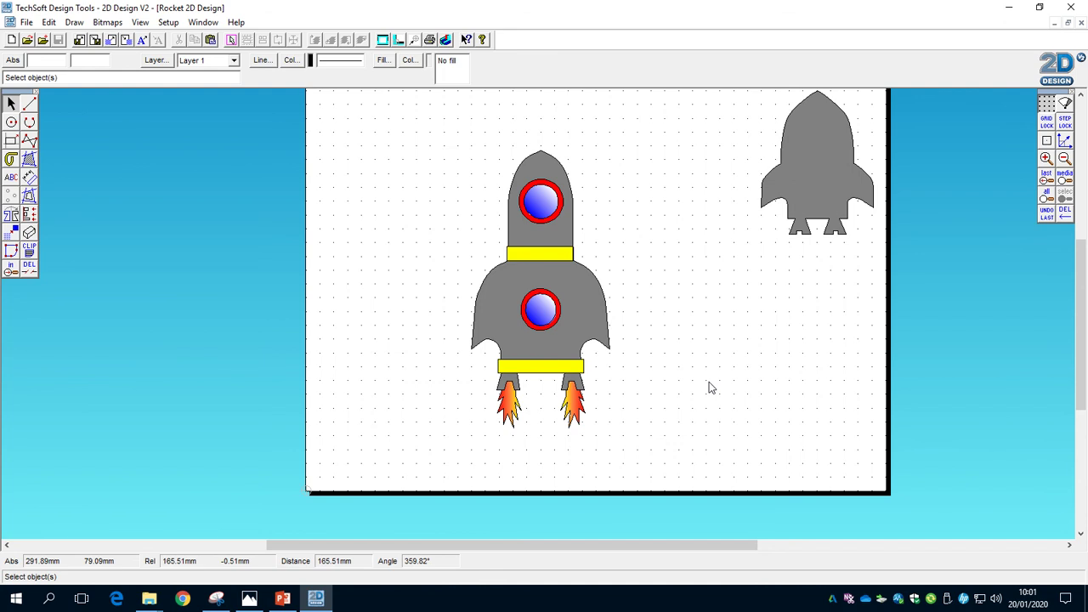